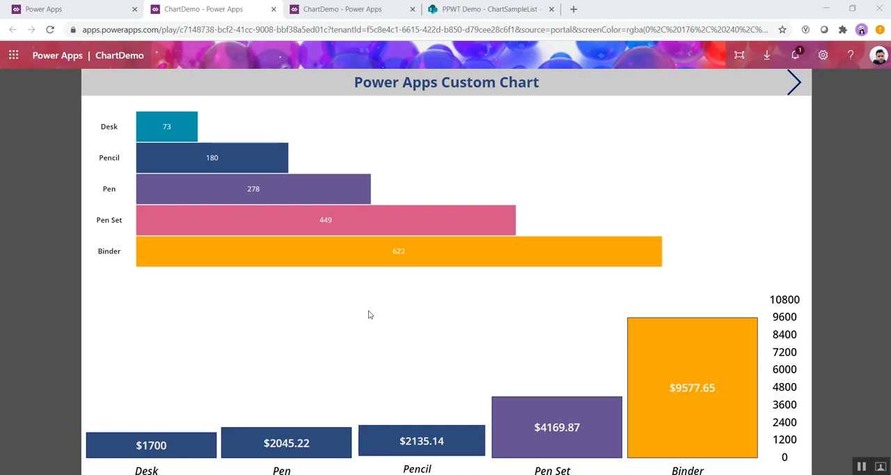
Step: Switch to SharePoint and review the order records in ChartSampleList that serve as the chart's data source
click(500, 10)
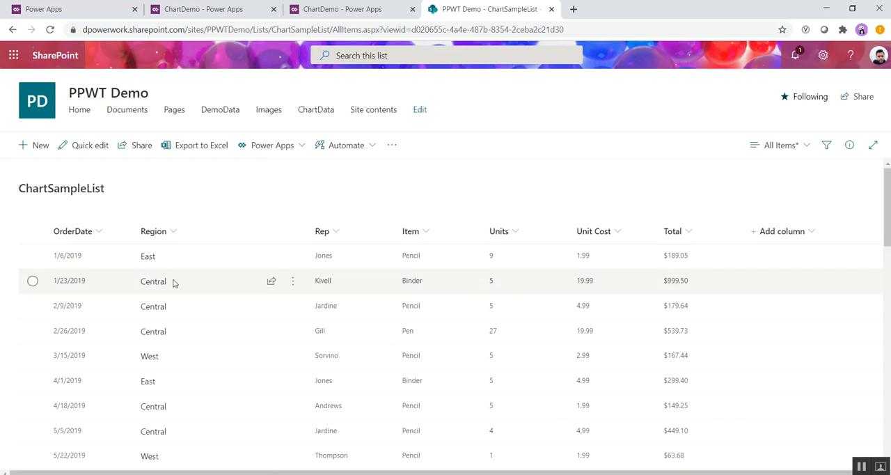
scroll(174, 282, down, 1)
scroll(165, 302, up, 1)
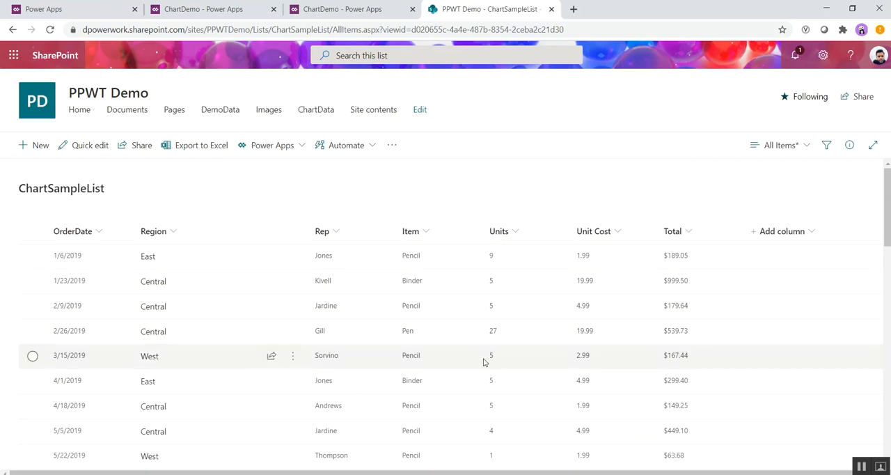
scroll(431, 323, down, 8)
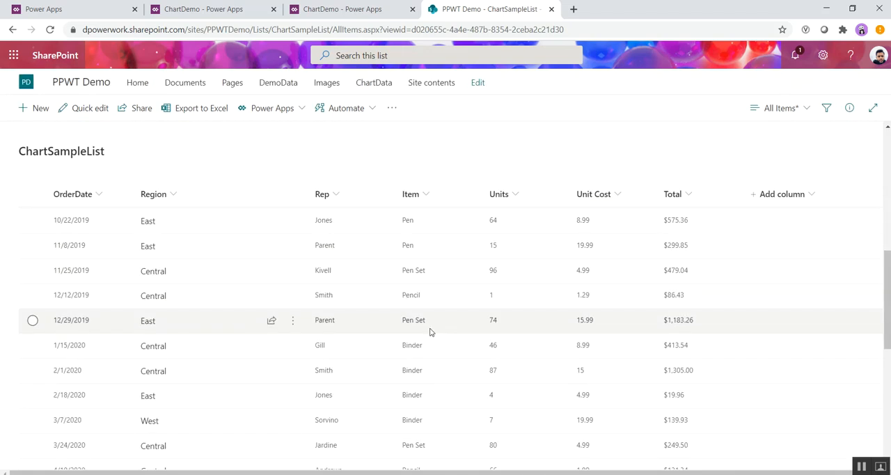
Step: Compare ChartDemo in Power Apps Studio and the running app with the SharePoint source list, ending in the running app
click(315, 8)
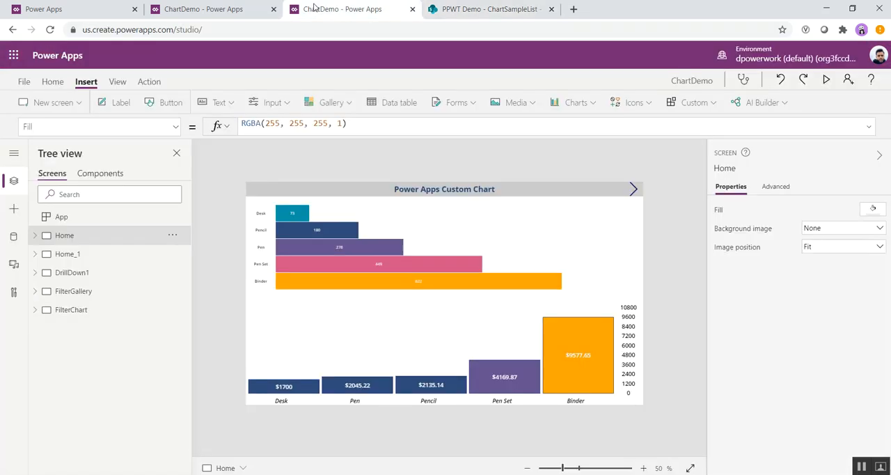
click(201, 9)
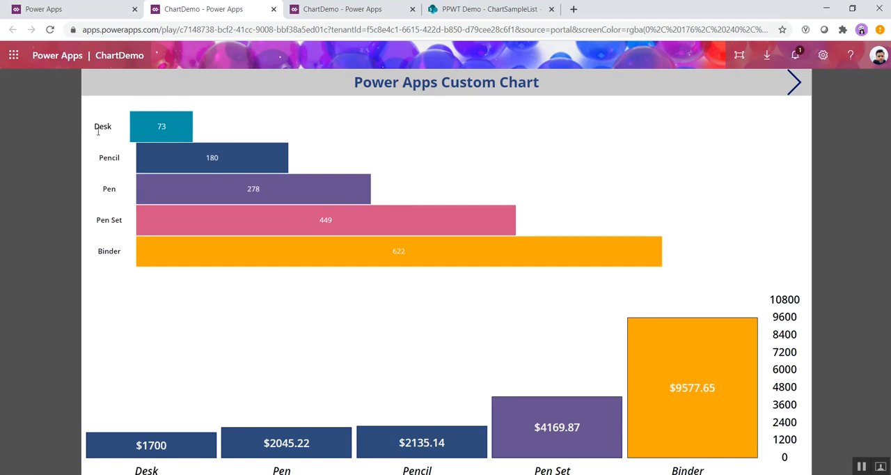
click(456, 9)
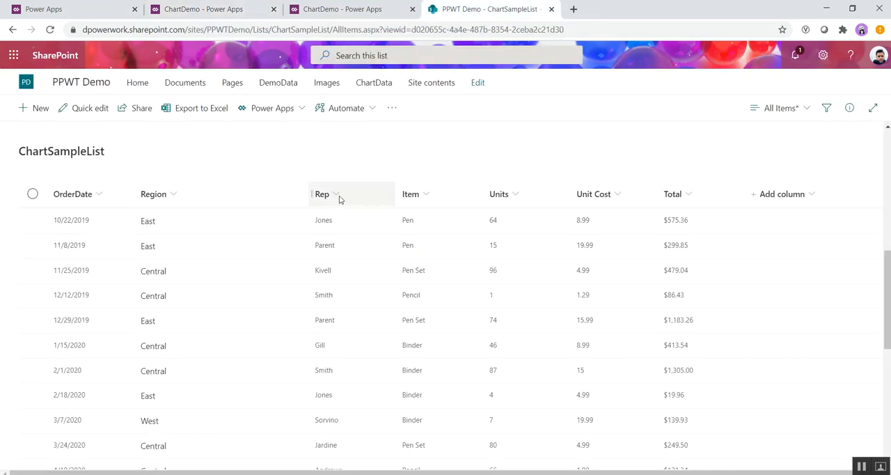
click(343, 9)
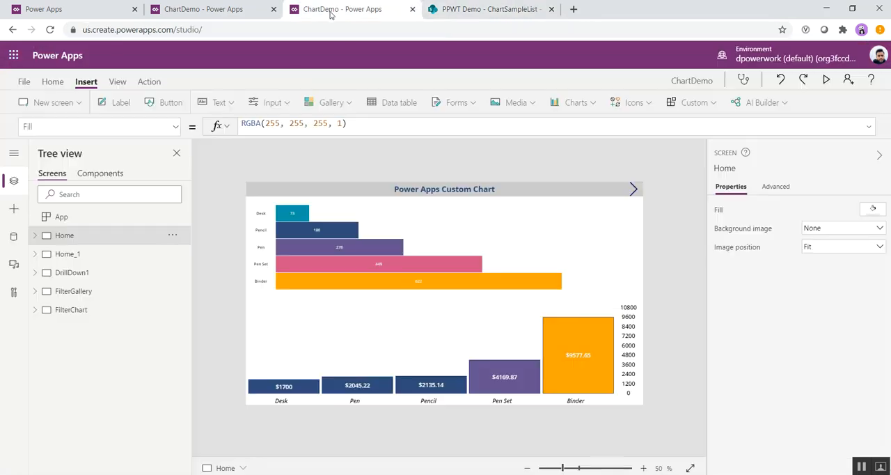
click(180, 9)
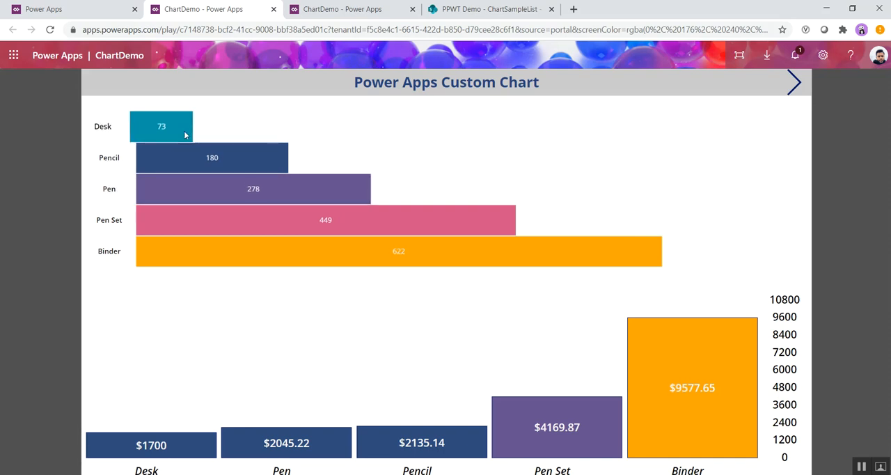
Step: Drill down from the Desk and Pen Set bars to their per-rep column charts, returning to the main charts each time
click(185, 134)
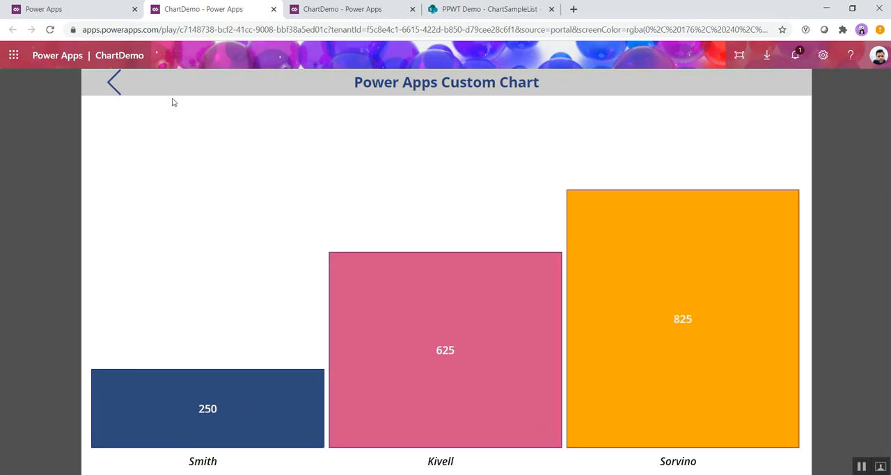
click(112, 84)
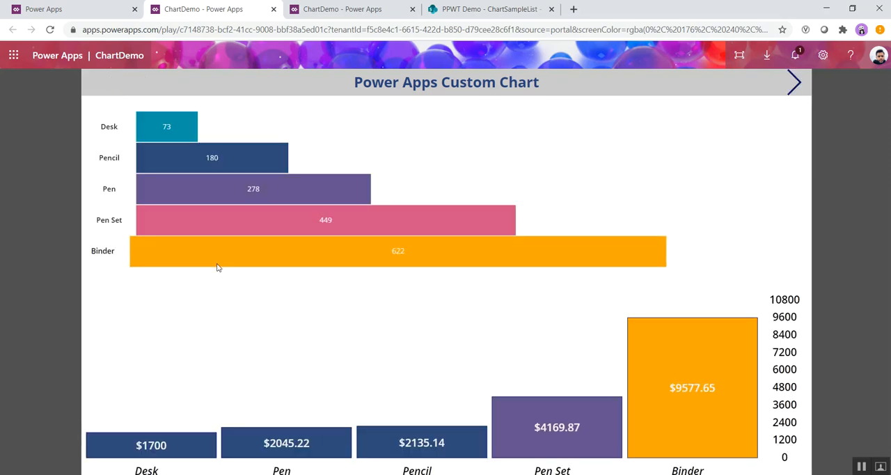
click(312, 219)
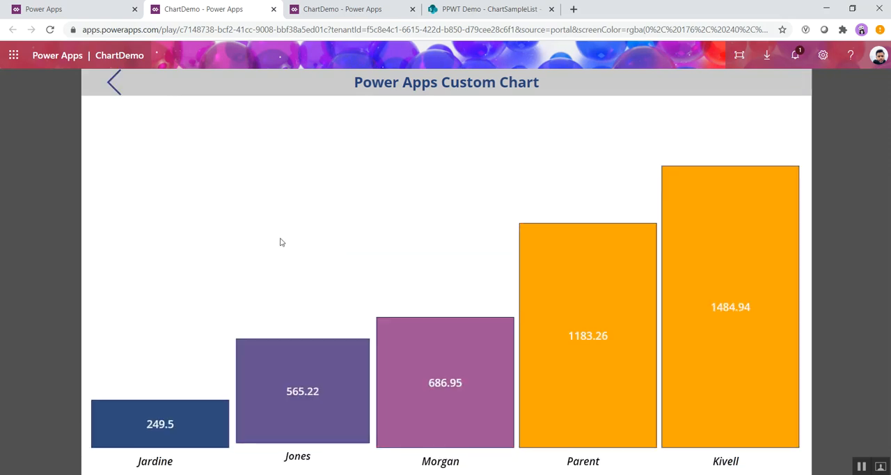
mouse_move(772, 339)
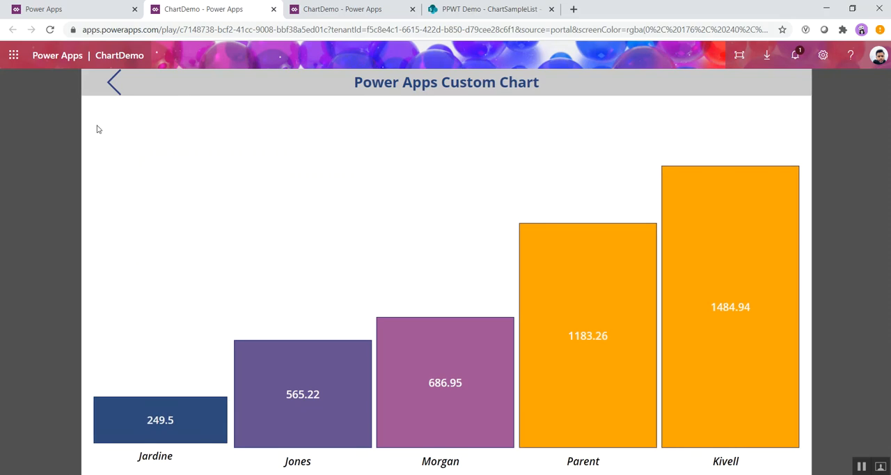
click(117, 89)
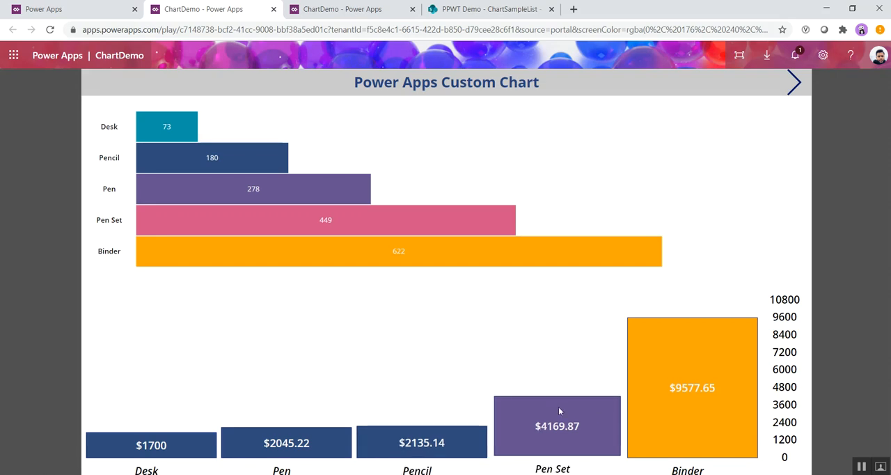
Step: View the filtered record lists behind the Binder and Pen columns of the column chart, returning to the main charts each time
click(686, 394)
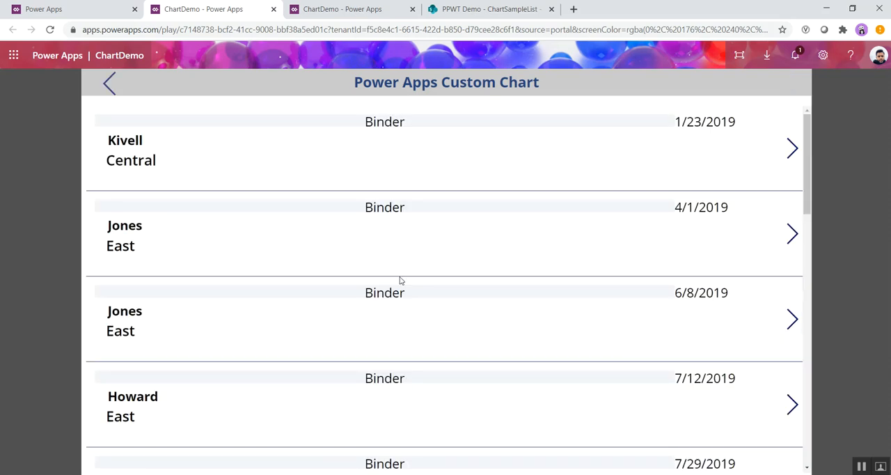
scroll(400, 280, down, 10)
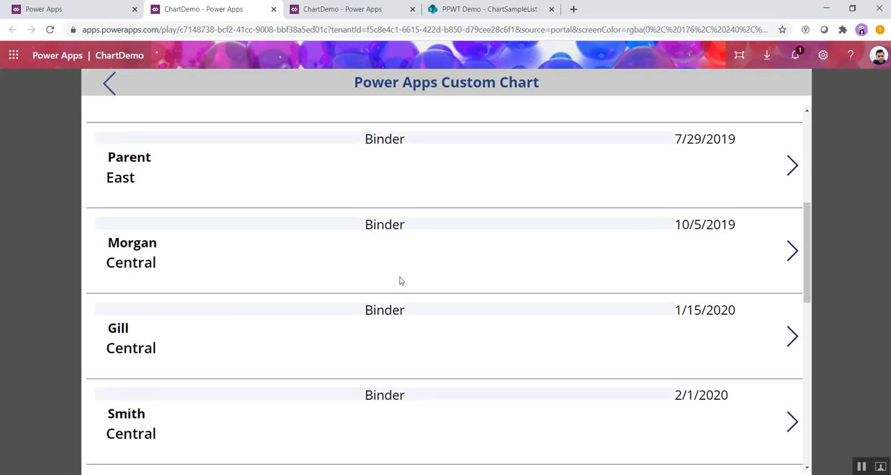
scroll(400, 280, up, 10)
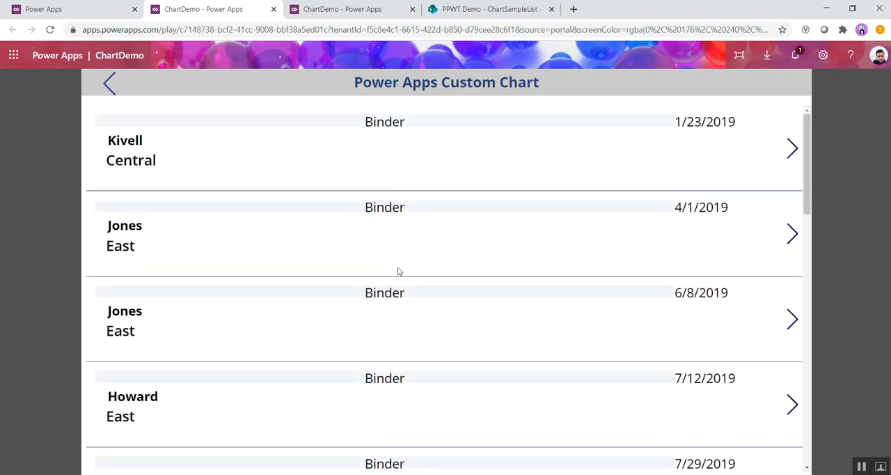
click(109, 83)
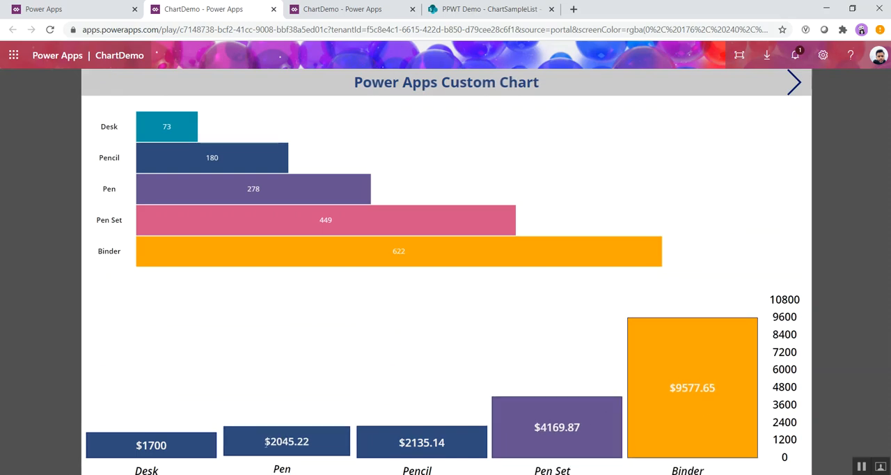
click(315, 445)
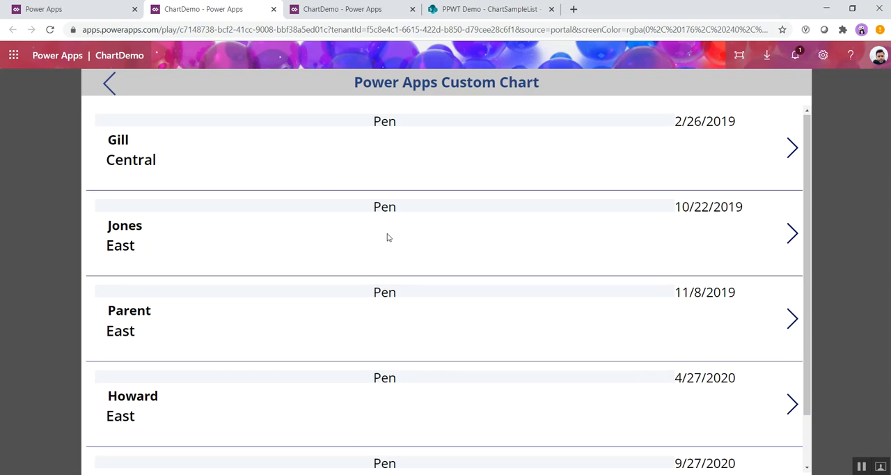
scroll(388, 237, down, 1)
scroll(388, 234, up, 1)
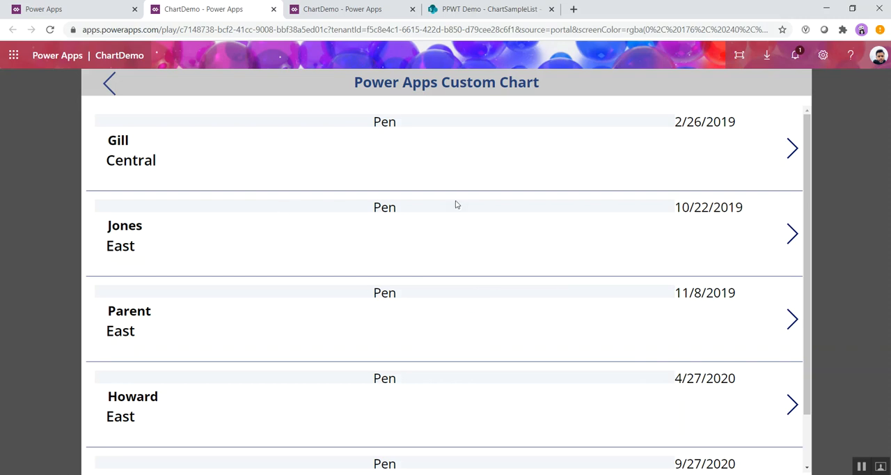
click(109, 83)
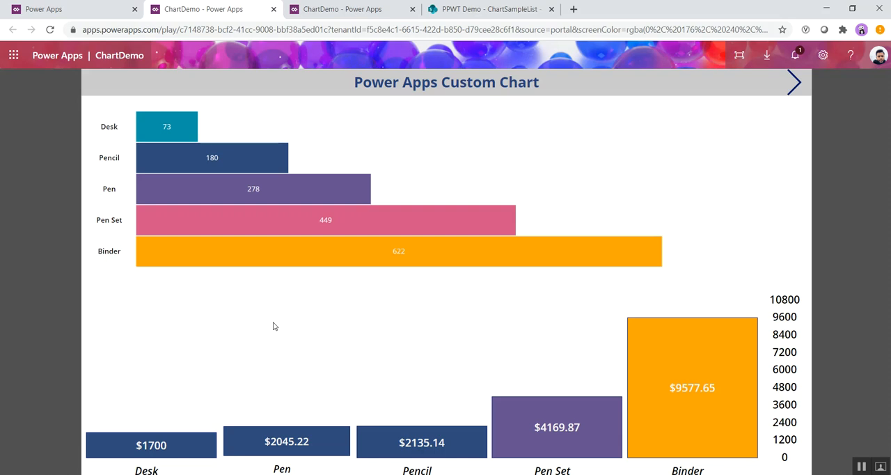
Step: On the app's next page, filter the gallery below the bar chart by Pen Set, Pen and Desk, and return to the home page
click(794, 82)
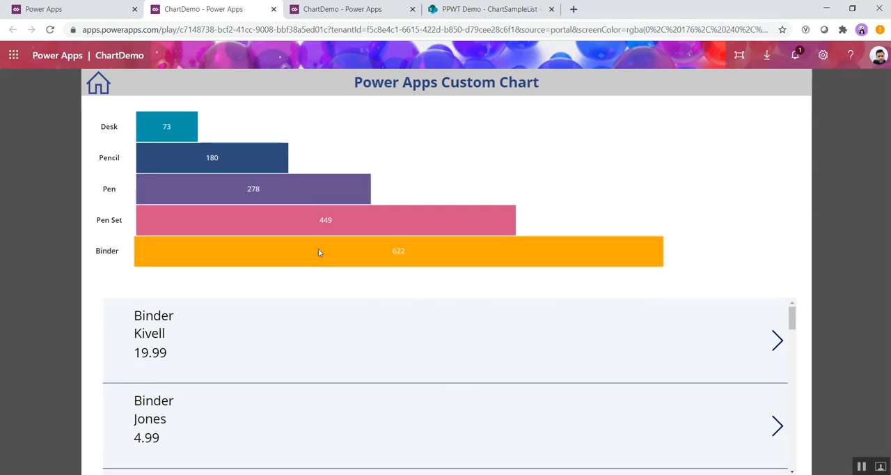
click(318, 220)
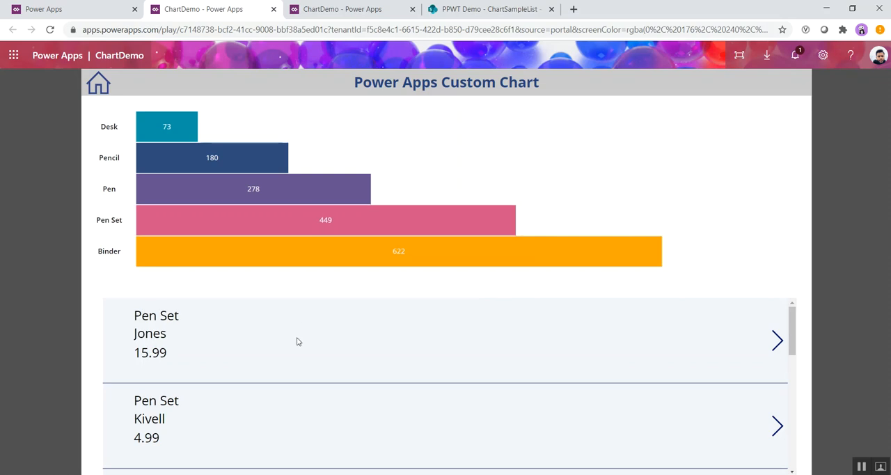
scroll(324, 347, down, 5)
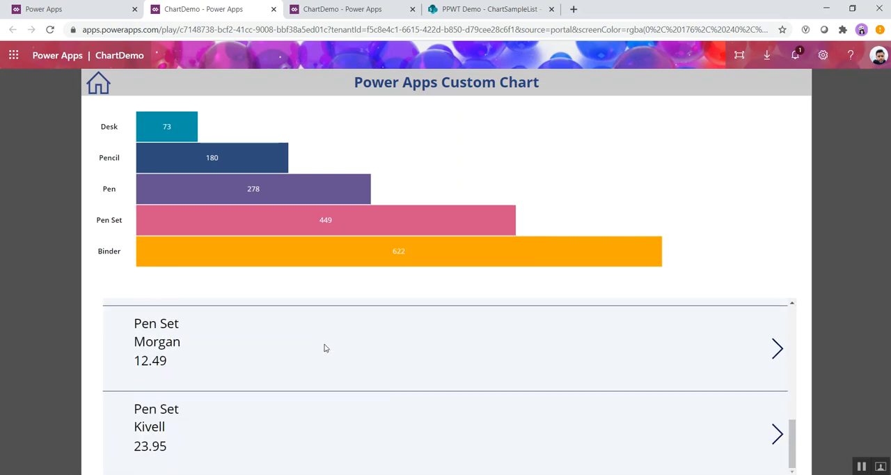
scroll(326, 347, up, 5)
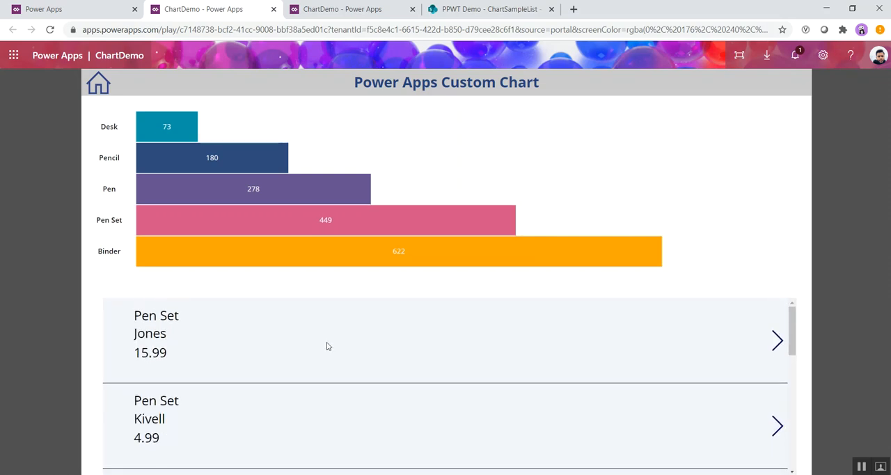
click(263, 183)
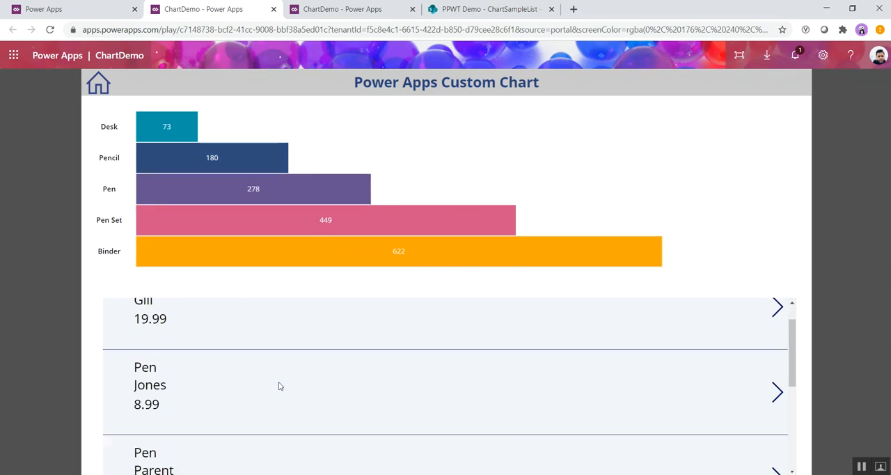
scroll(279, 385, down, 4)
scroll(279, 384, up, 4)
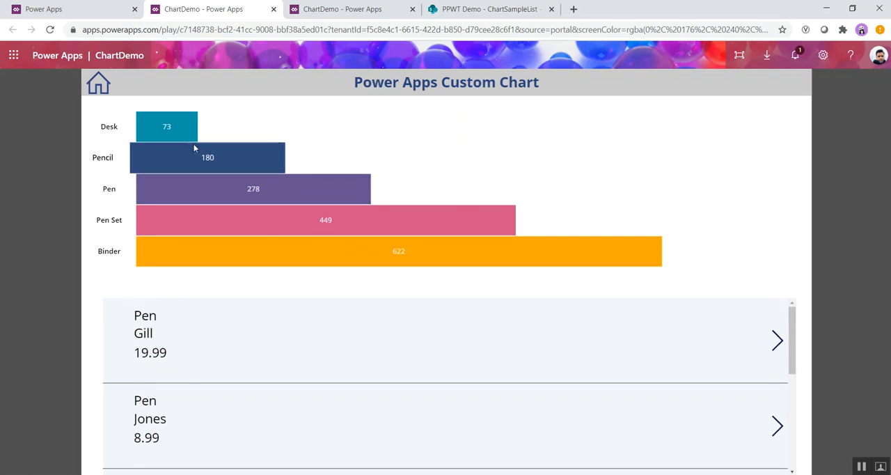
click(171, 129)
scroll(218, 366, down, 2)
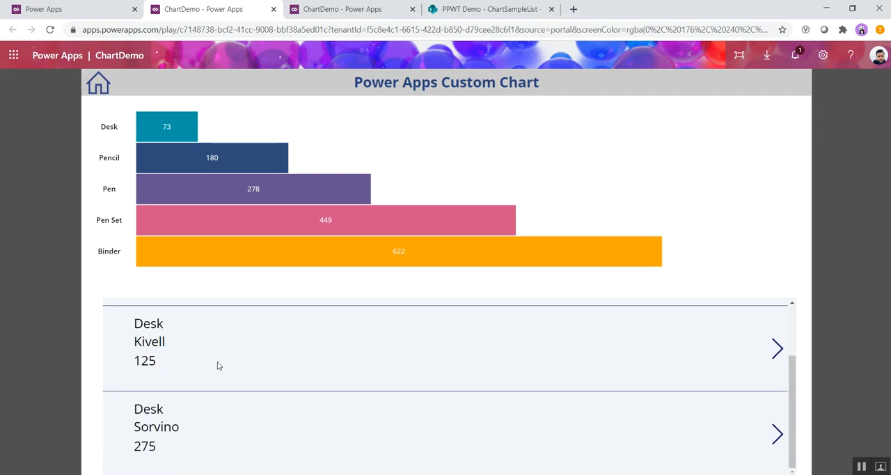
scroll(218, 365, up, 2)
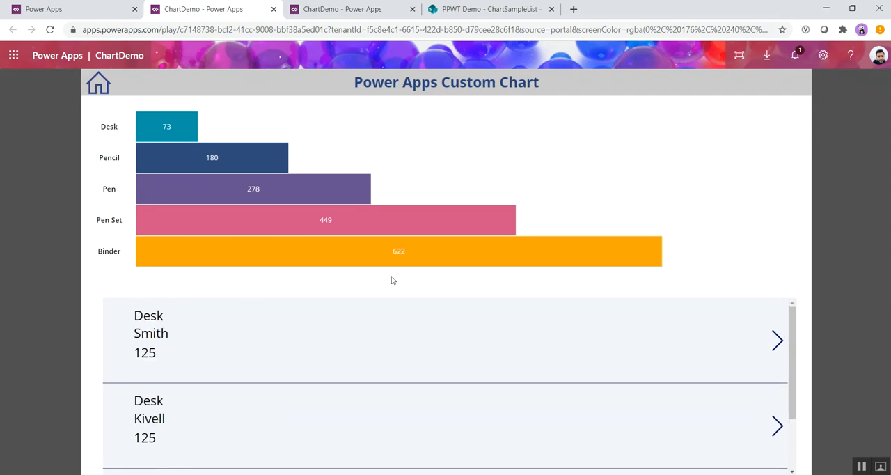
click(99, 87)
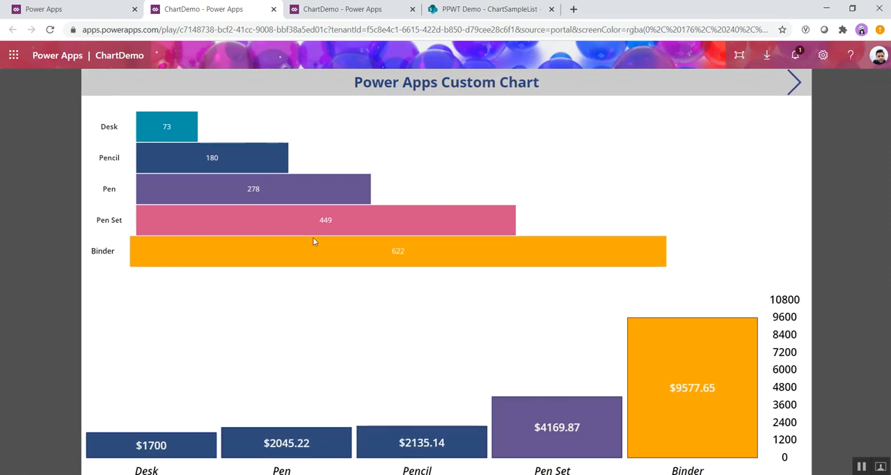
Step: In Power Apps Studio, examine the insertable library components for ChartDemo, and view the component libraries in the maker portal
click(336, 10)
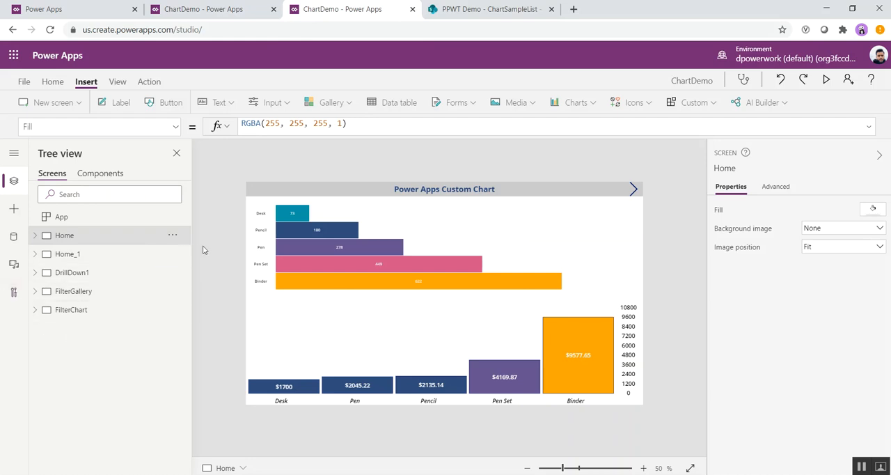
click(12, 209)
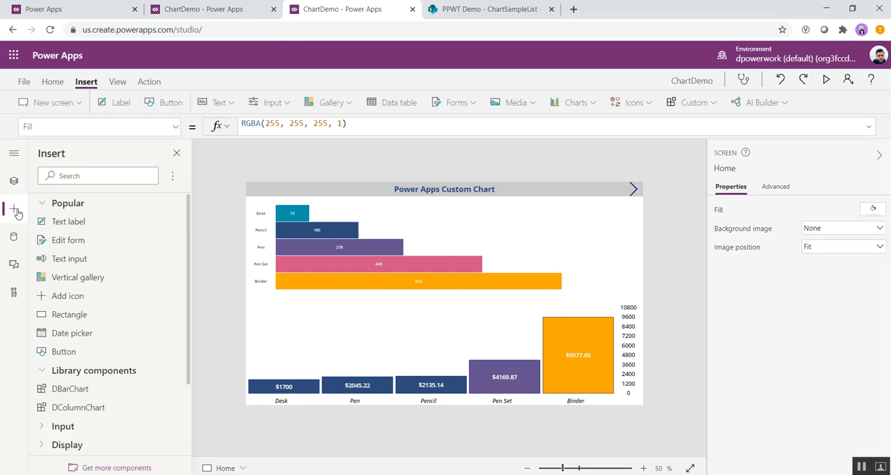
click(89, 14)
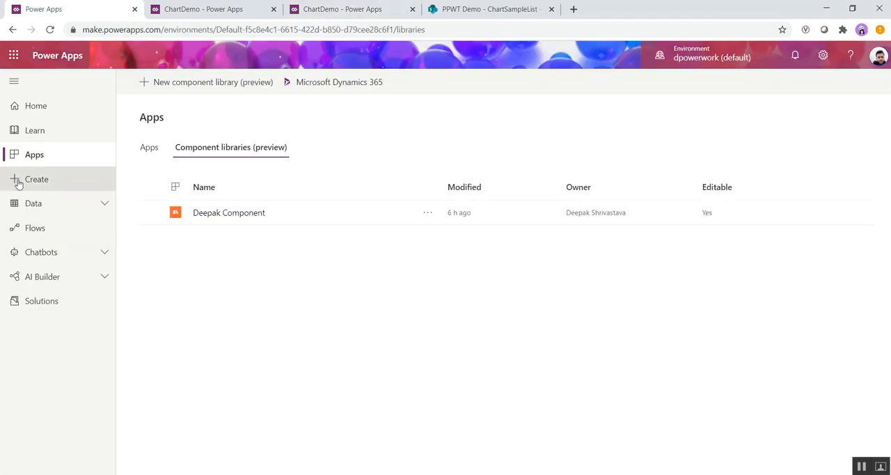
click(26, 155)
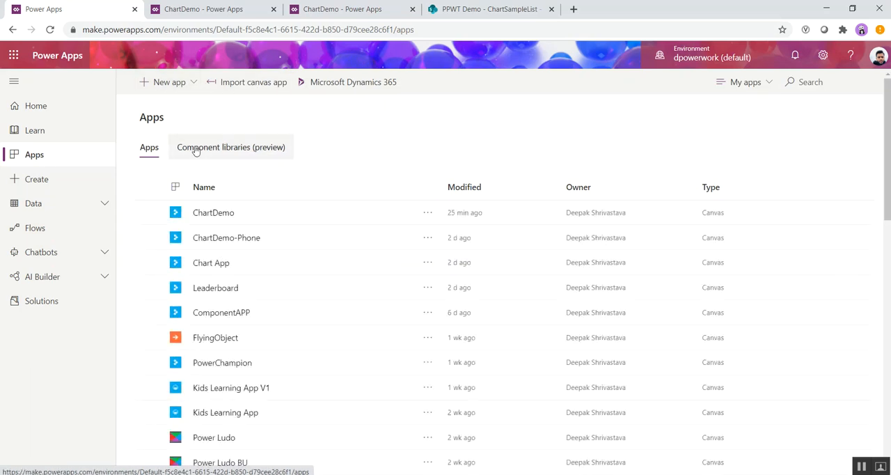
click(235, 148)
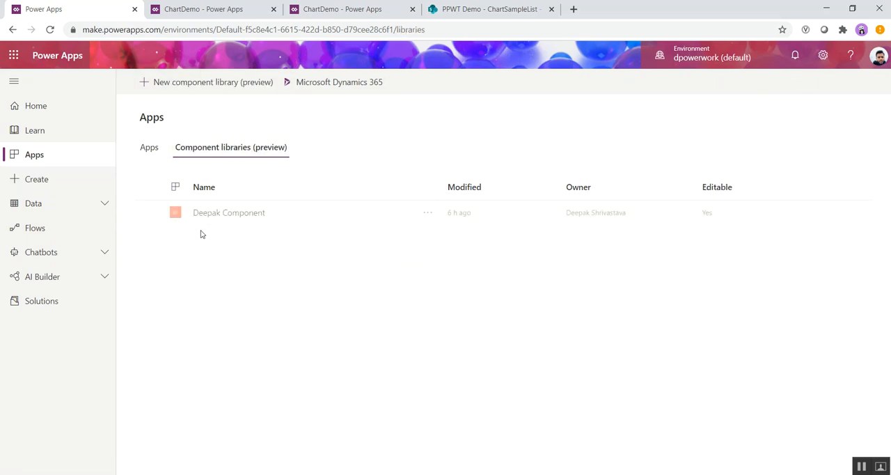
scroll(98, 400, down, 1)
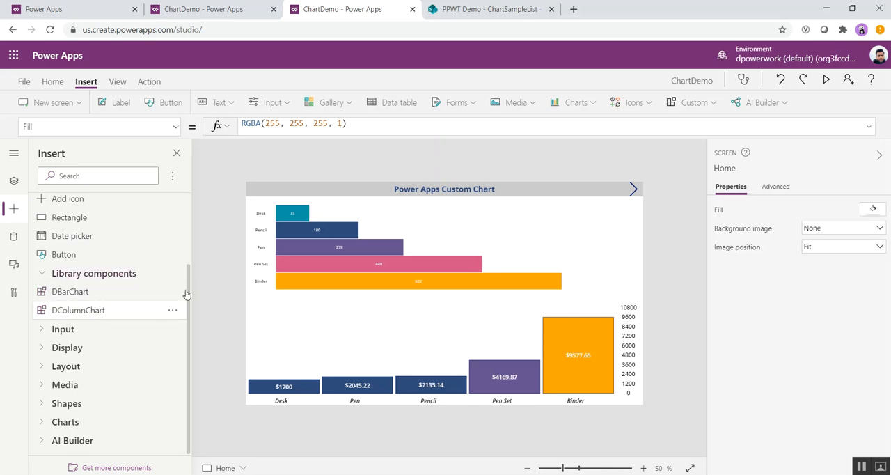
Step: Select DBarChart_1 on the Home screen with the screen's element hierarchy shown, and display its ChartData property formula
click(479, 236)
click(425, 351)
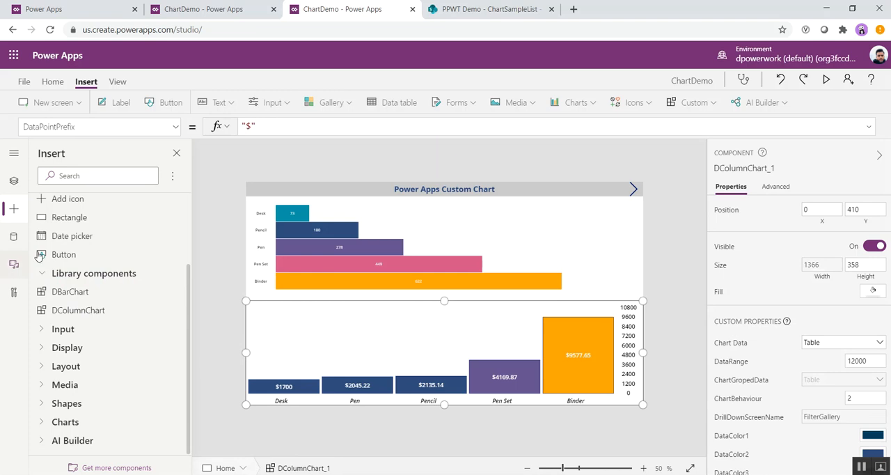
click(12, 182)
click(513, 244)
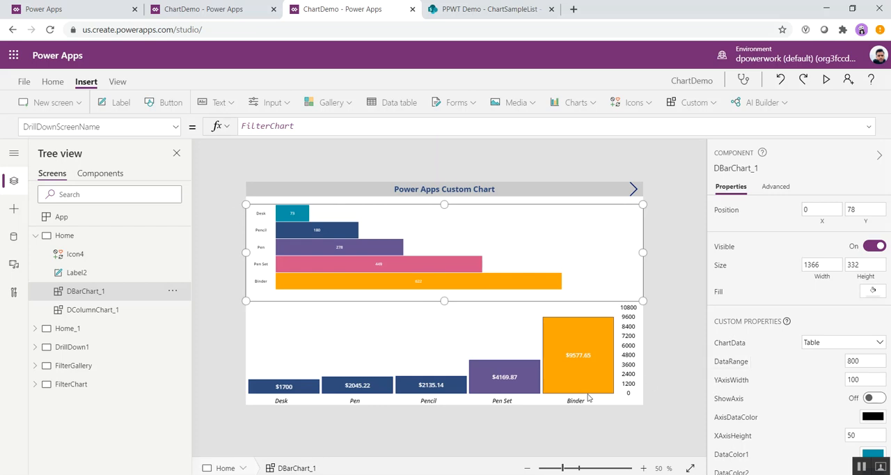
click(175, 127)
drag(179, 276, 181, 178)
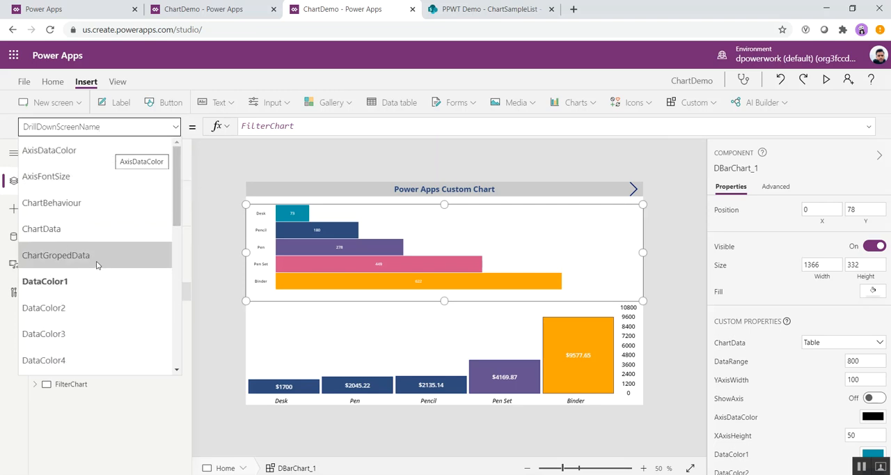
click(58, 237)
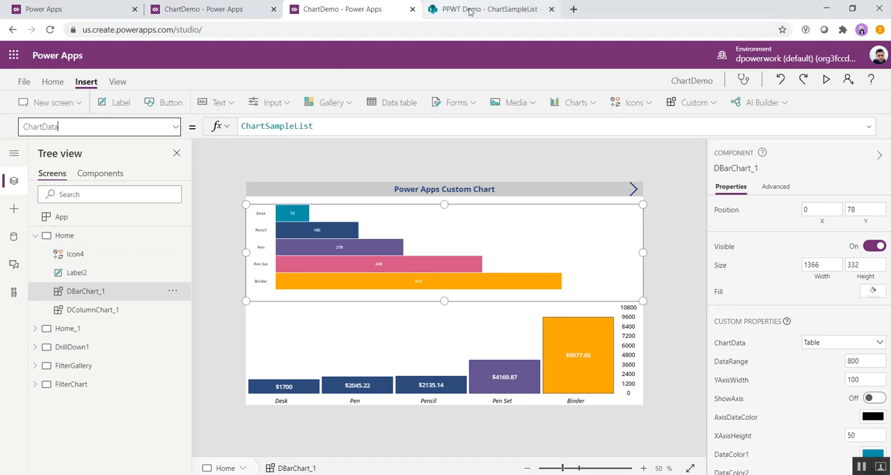
Step: Inspect the records of ChartSampleList, the data source in the bar chart's ChartData formula
click(275, 125)
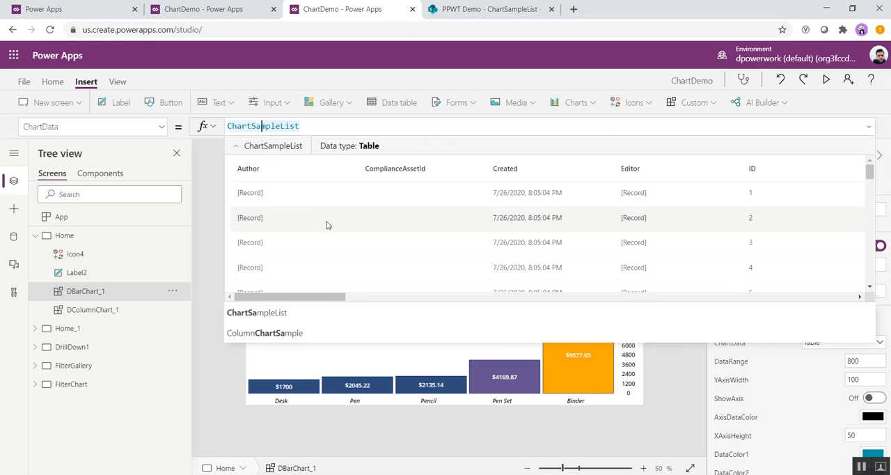
scroll(327, 223, down, 6)
scroll(328, 222, up, 4)
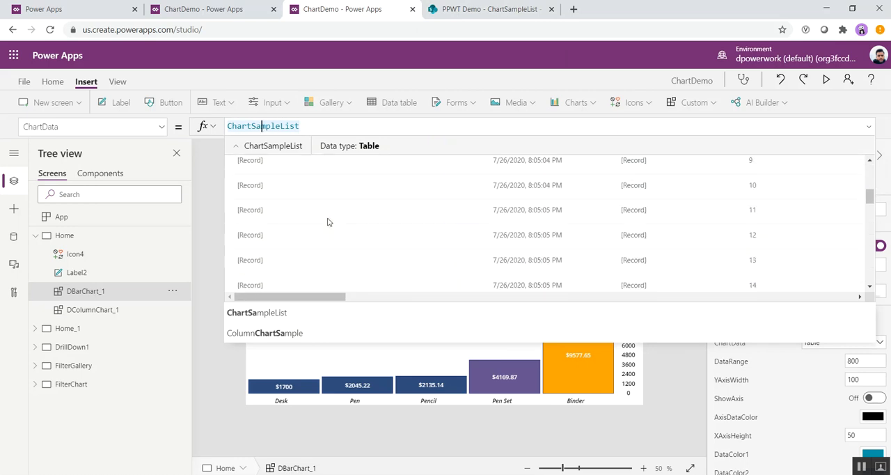
scroll(328, 221, up, 3)
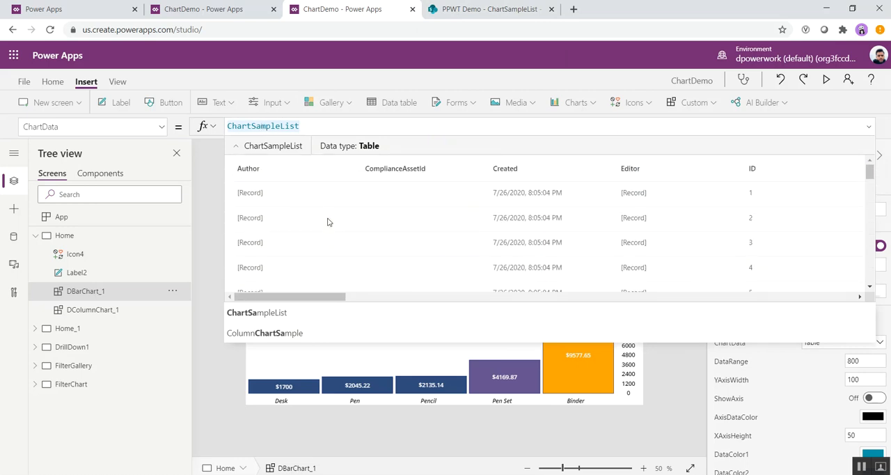
click(866, 129)
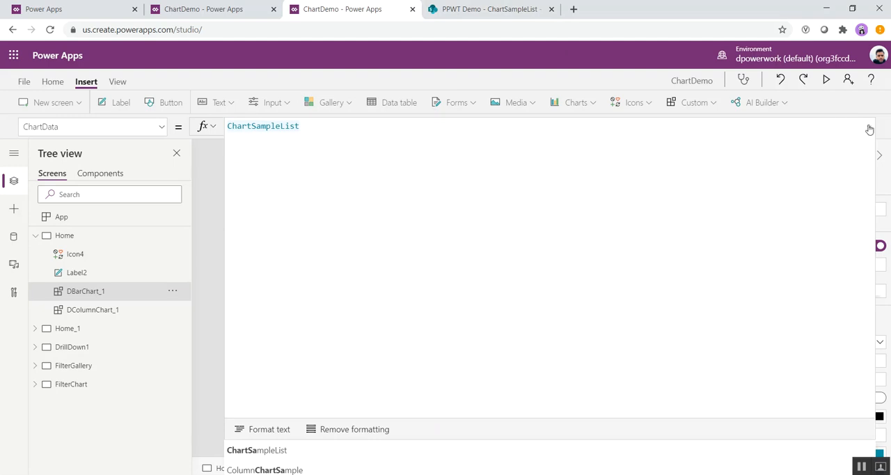
click(869, 126)
Step: Open the bar chart's full ChartGropedData formula and examine its group-and-sum and group-and-count options
click(162, 127)
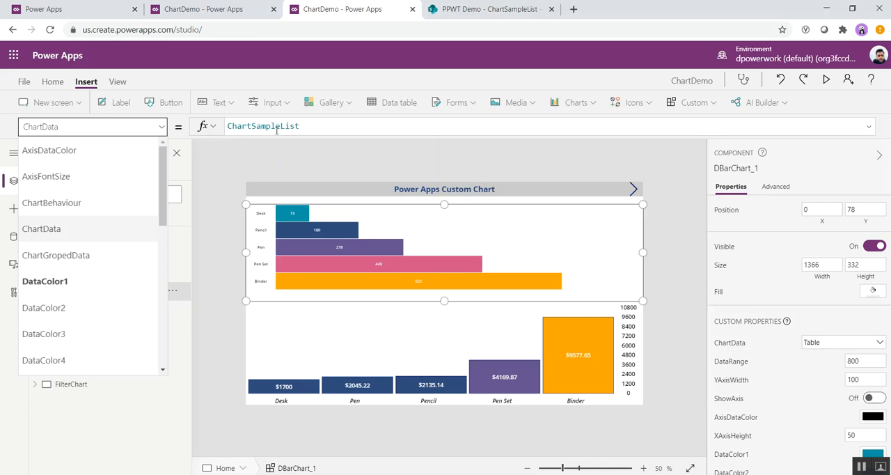
click(73, 262)
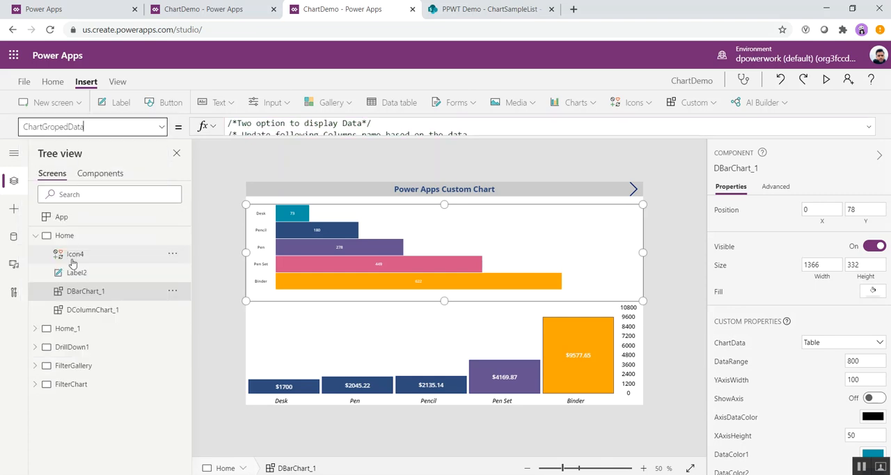
click(869, 127)
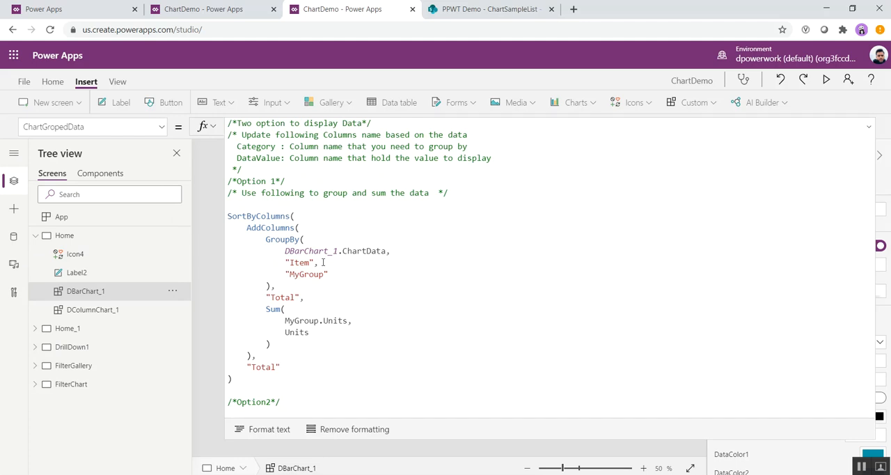
scroll(323, 261, down, 5)
scroll(323, 261, up, 5)
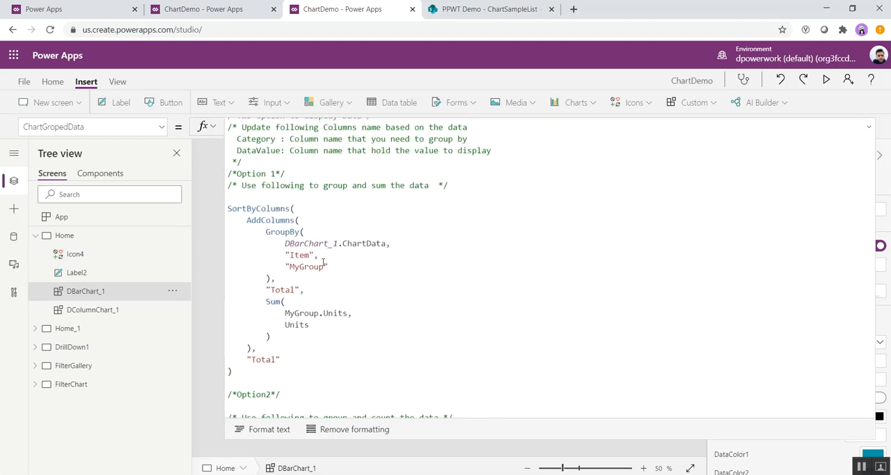
click(228, 220)
drag(267, 228, 335, 364)
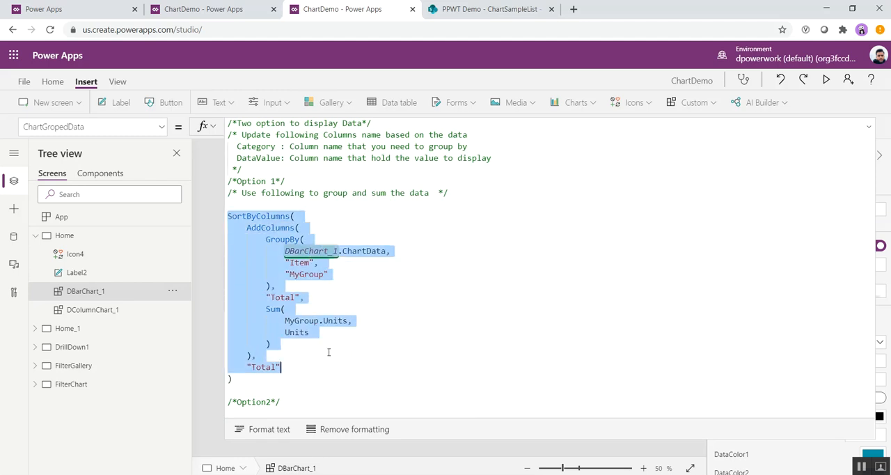
scroll(330, 351, down, 5)
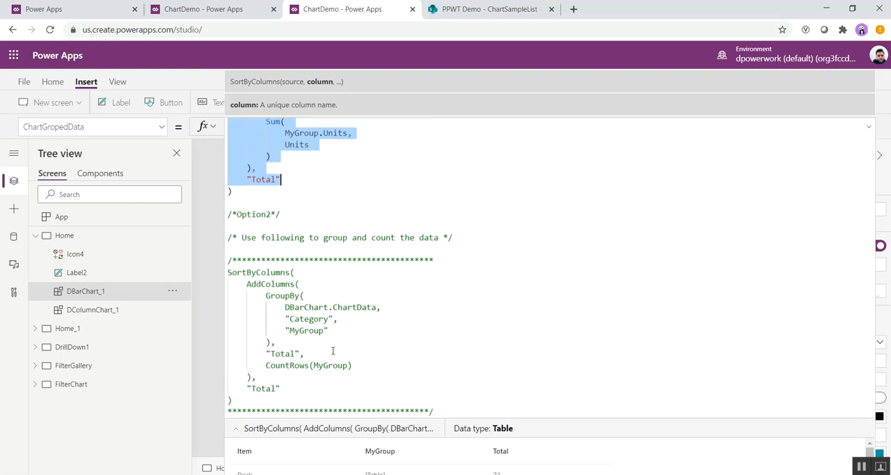
drag(228, 272, 318, 398)
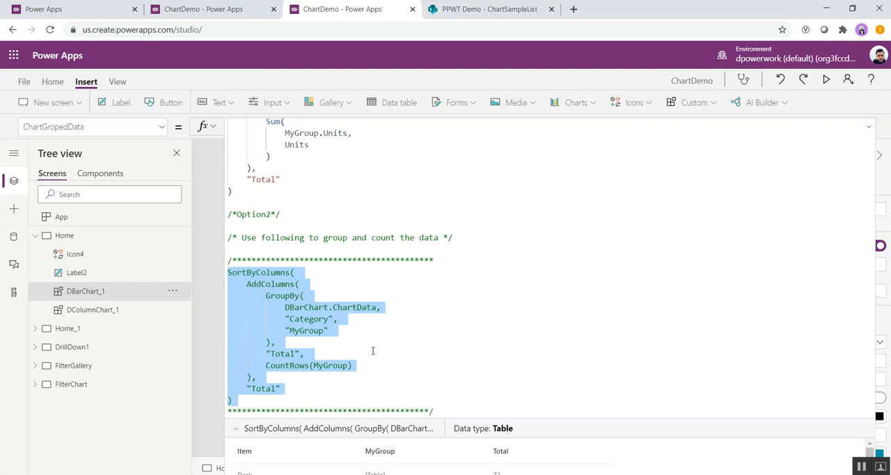
Step: Examine the Item grouping column and the summed Units column in the ChartGropedData formula, and collapse the formula
scroll(372, 350, up, 3)
scroll(373, 351, up, 3)
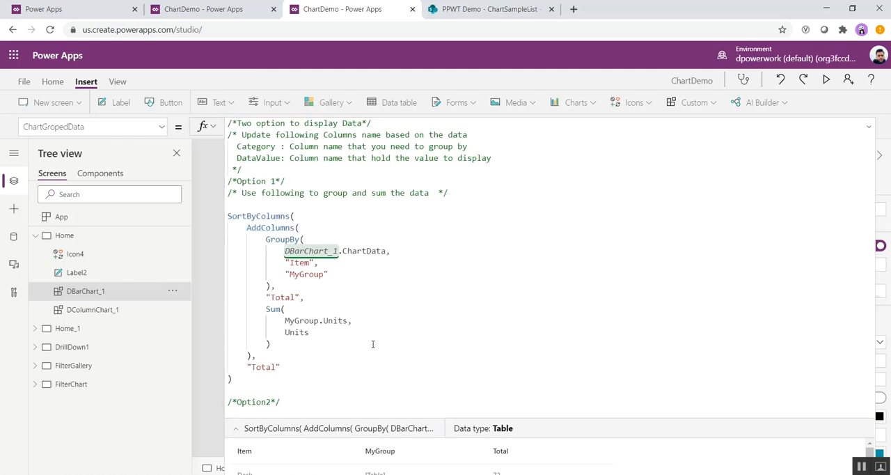
click(298, 227)
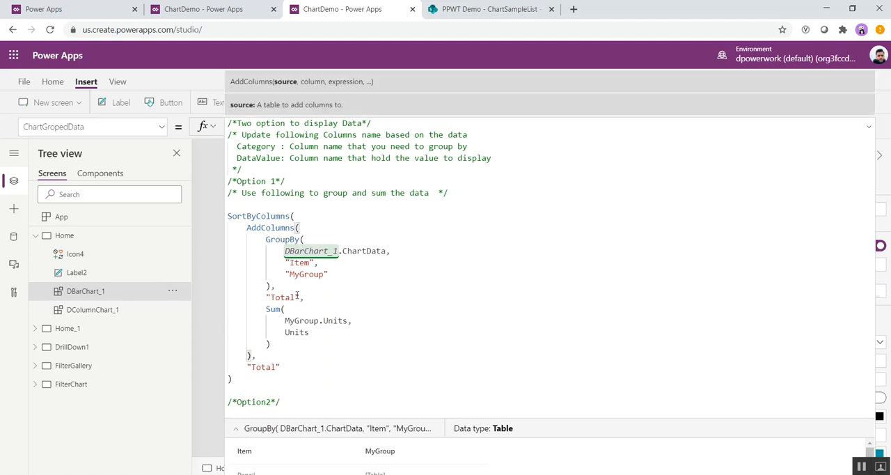
click(350, 263)
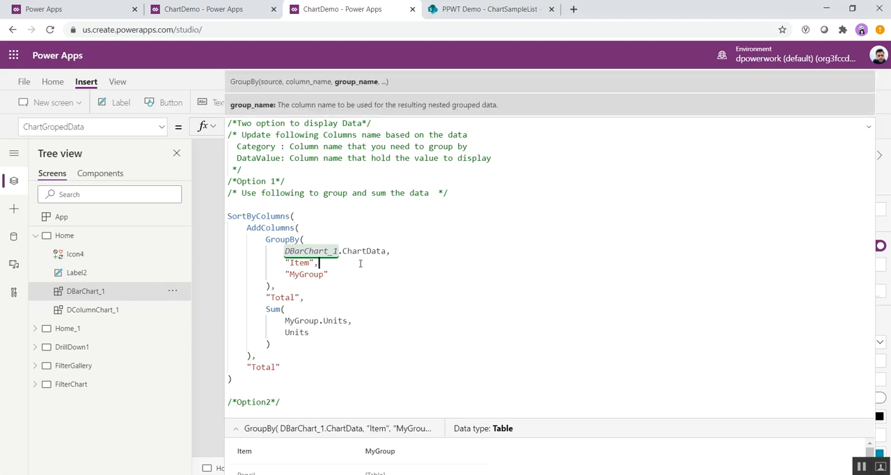
double_click(298, 264)
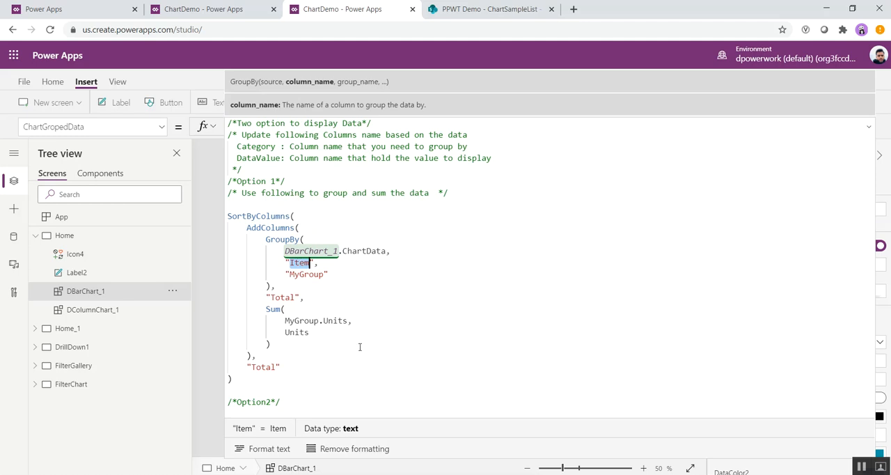
triple_click(333, 321)
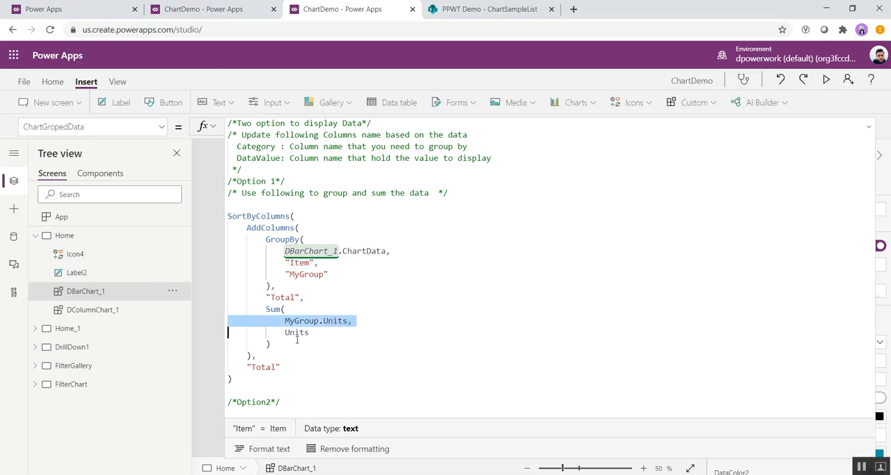
double_click(336, 321)
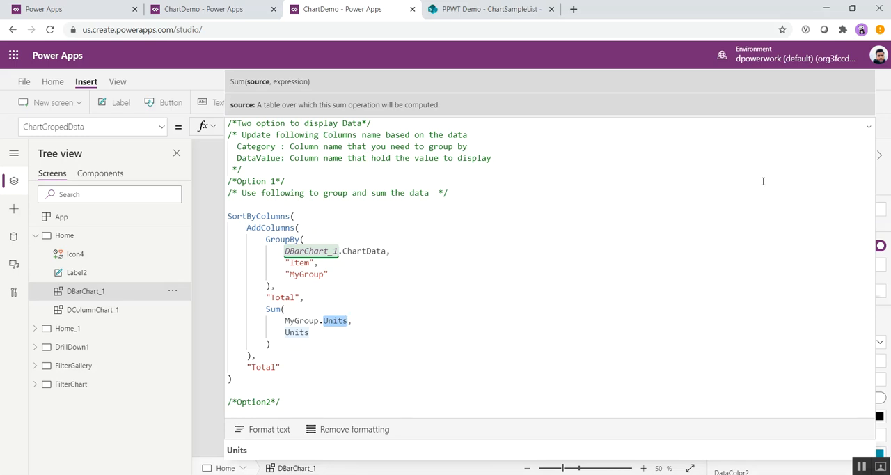
click(868, 131)
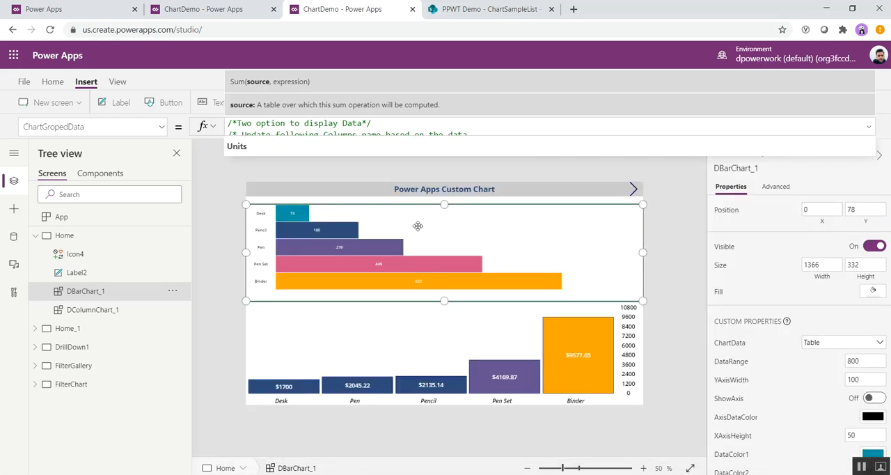
Step: Try a DataRange of 1800 on the bar chart, and restore it to 800
click(162, 127)
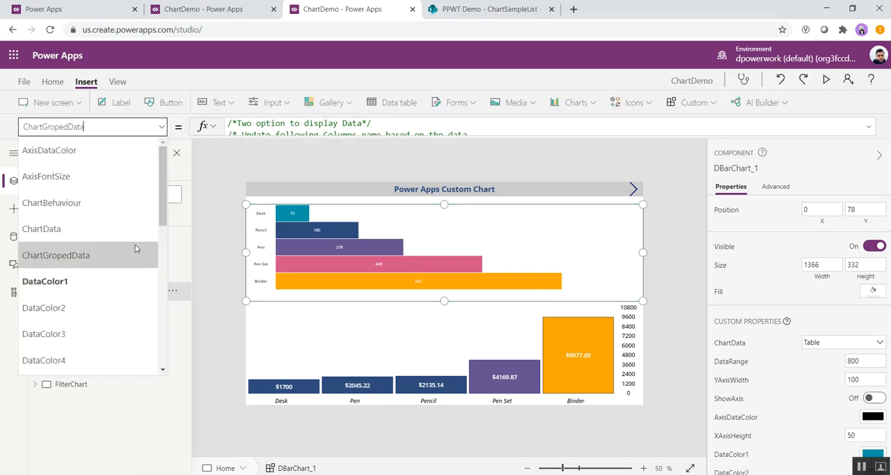
scroll(87, 299, down, 4)
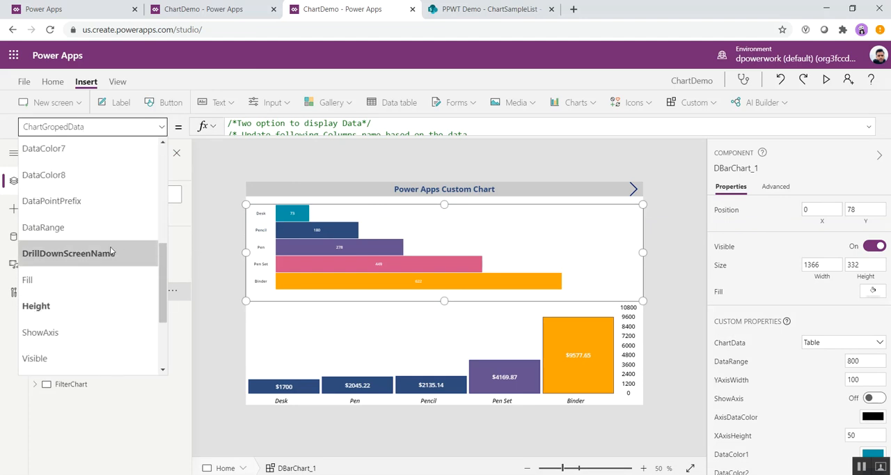
click(78, 230)
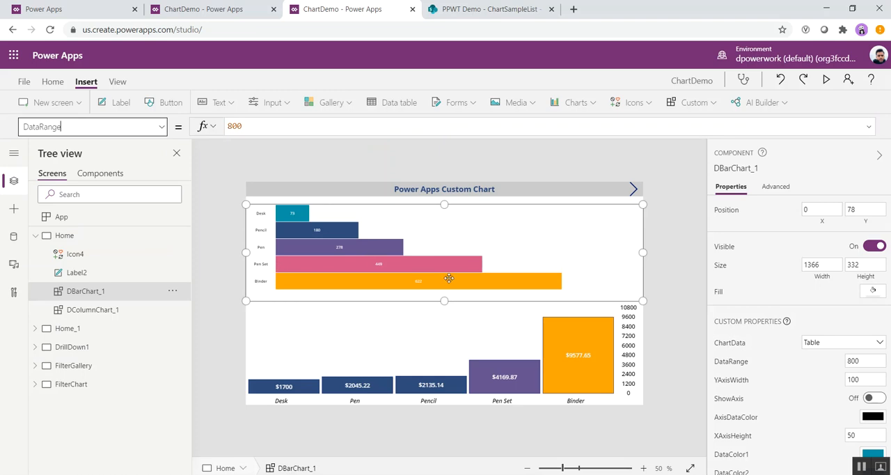
click(288, 128)
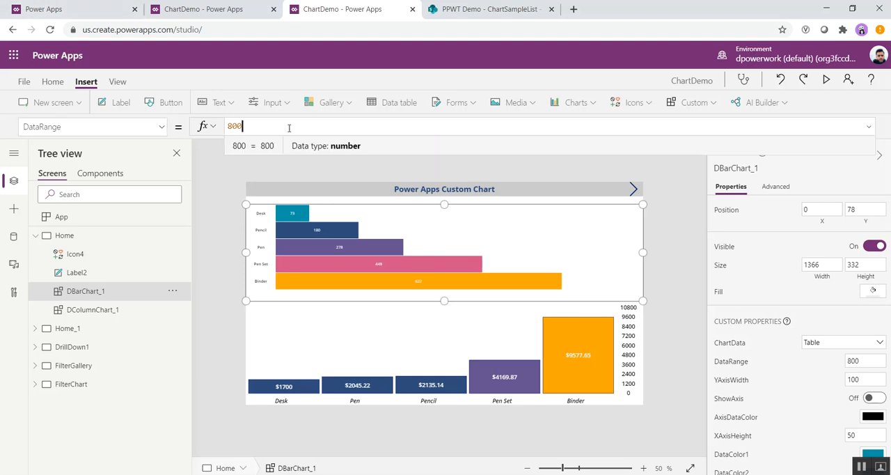
text(1)
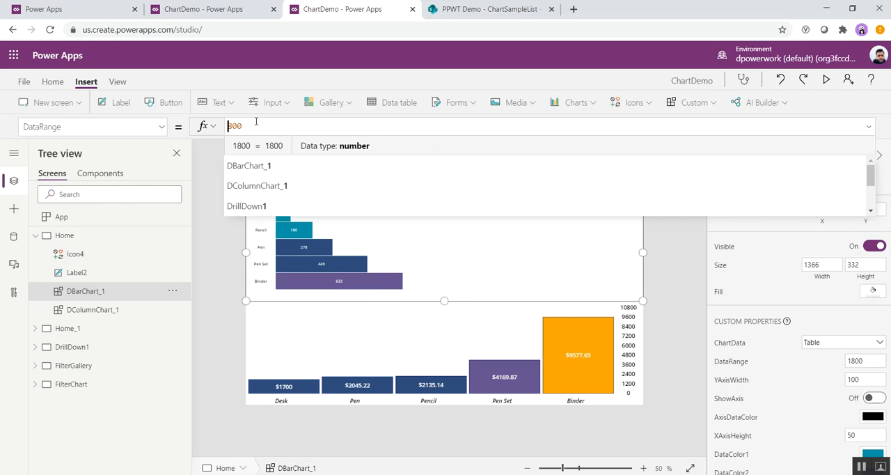
key(BackSpace)
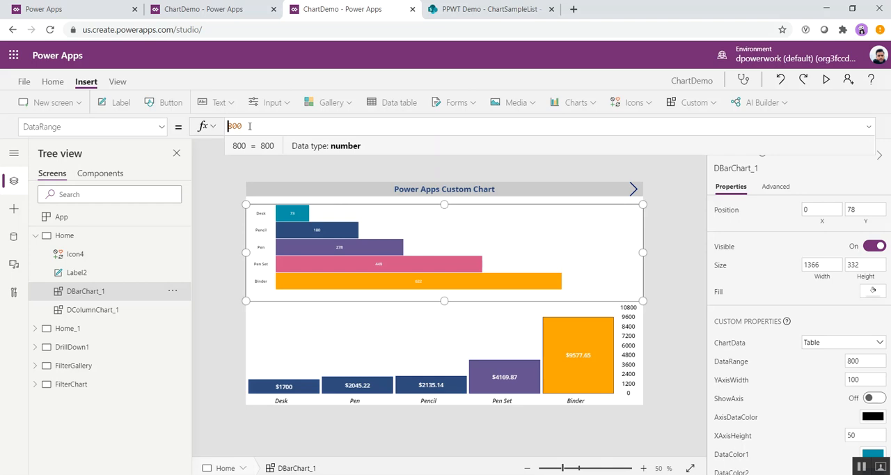
Step: View the formula of the bar chart's AxisDataColor property
click(162, 128)
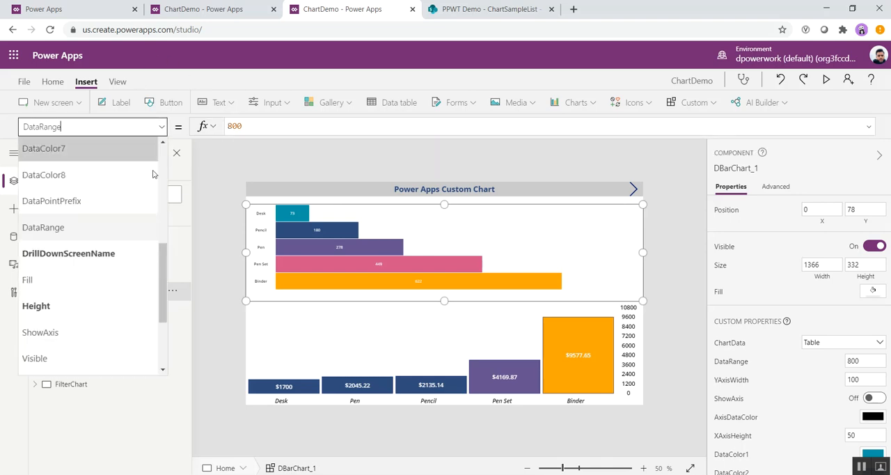
scroll(115, 248, up, 5)
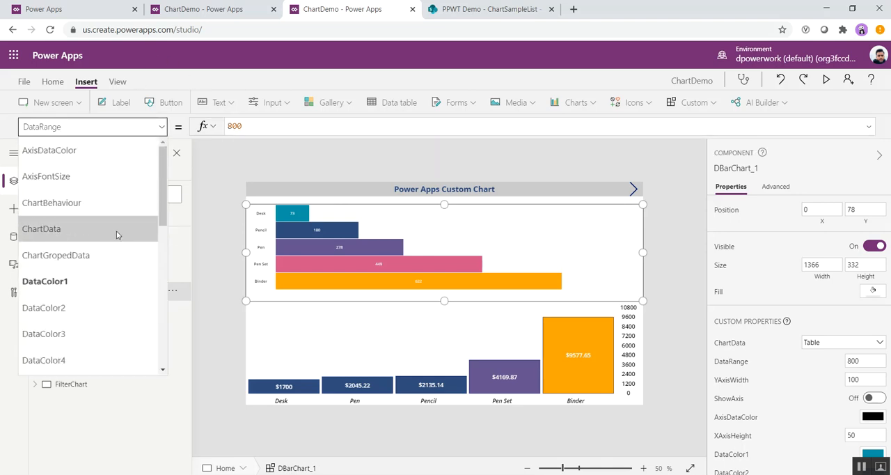
click(53, 159)
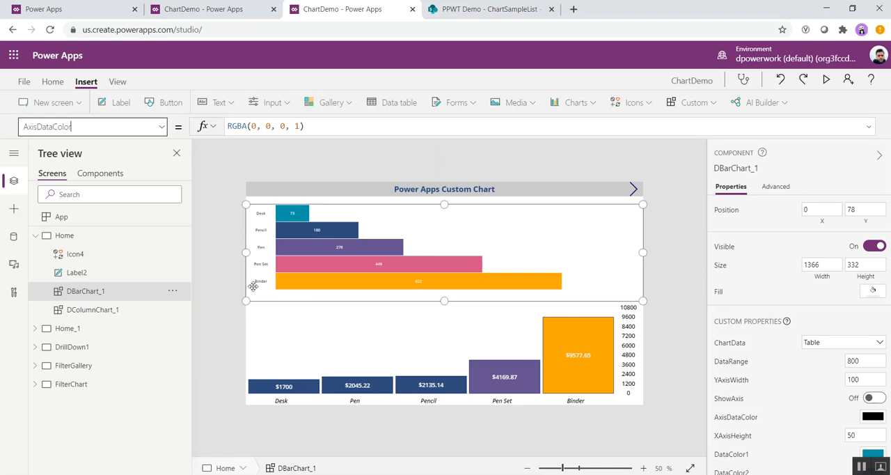
Step: Try an AxisFontSize of 15 on the bar chart, and restore it to 10
click(160, 128)
click(113, 176)
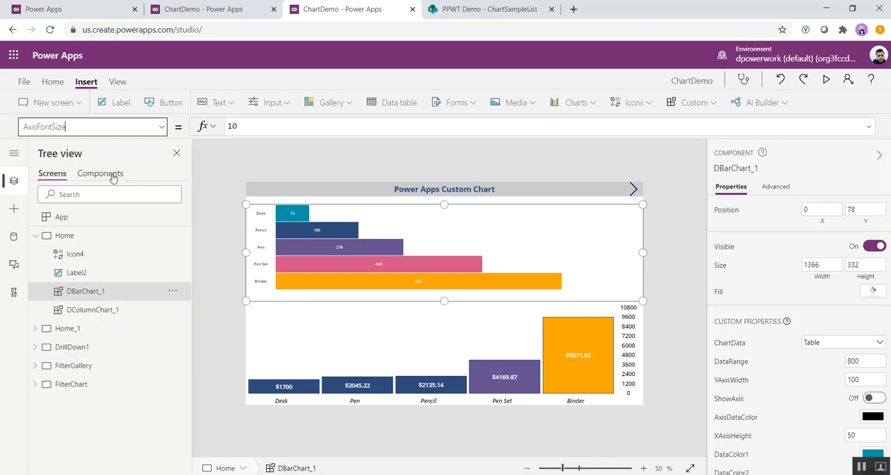
click(243, 127)
key(BackSpace)
text(5)
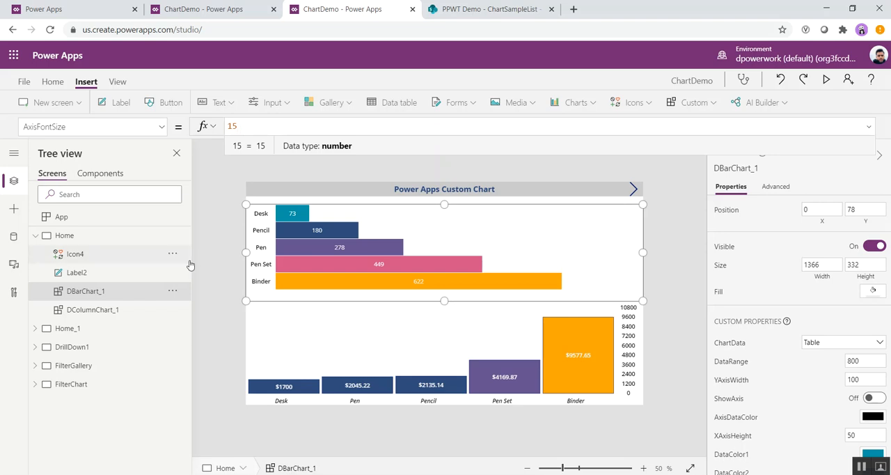
key(BackSpace)
text(0)
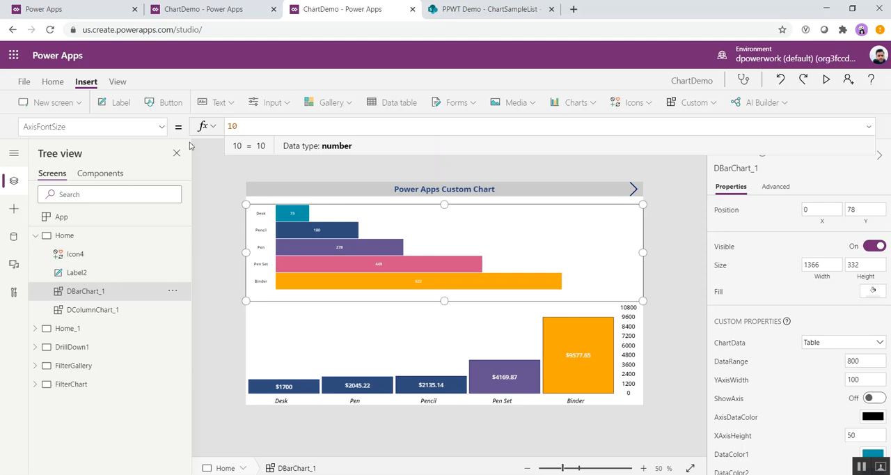
Step: View the formulas of the bar chart's DataColor1 and DataColor2 properties
click(159, 129)
click(159, 128)
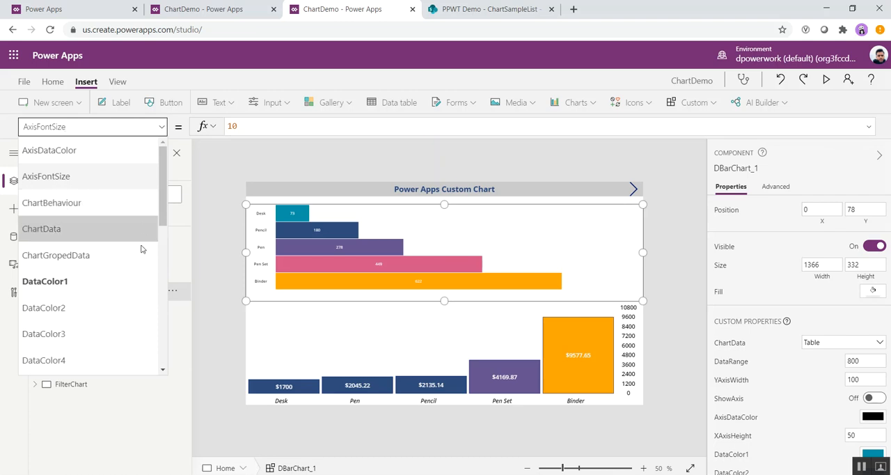
scroll(88, 284, down, 3)
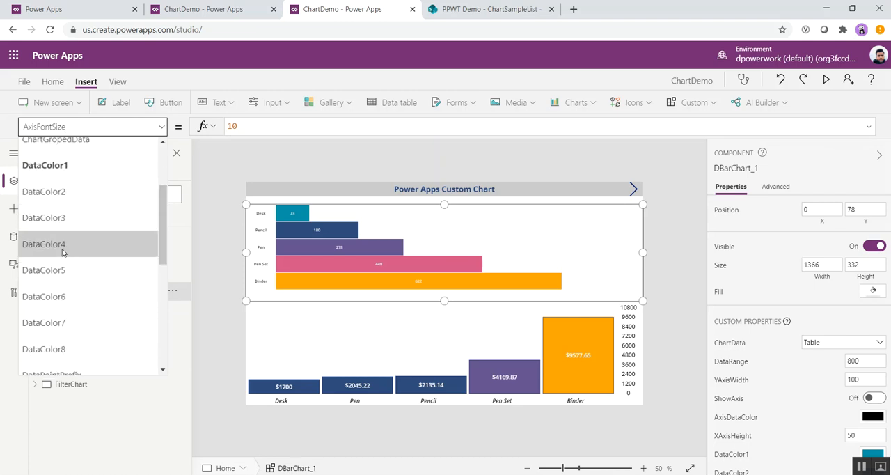
click(61, 168)
click(156, 126)
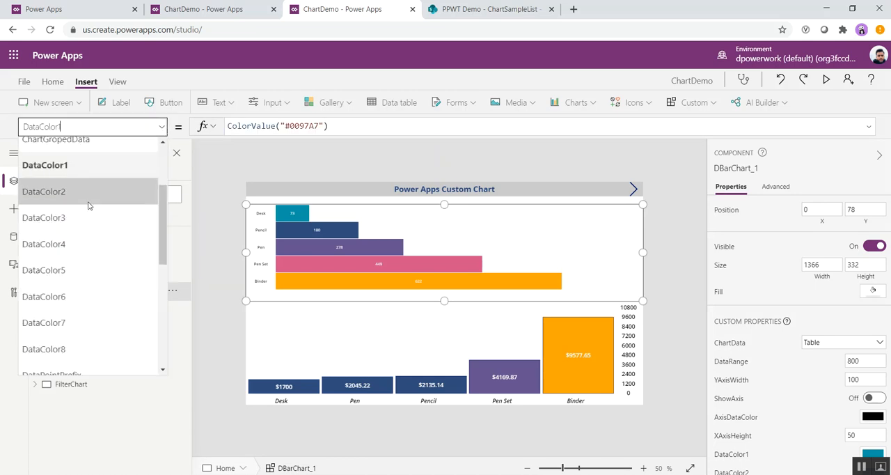
click(73, 192)
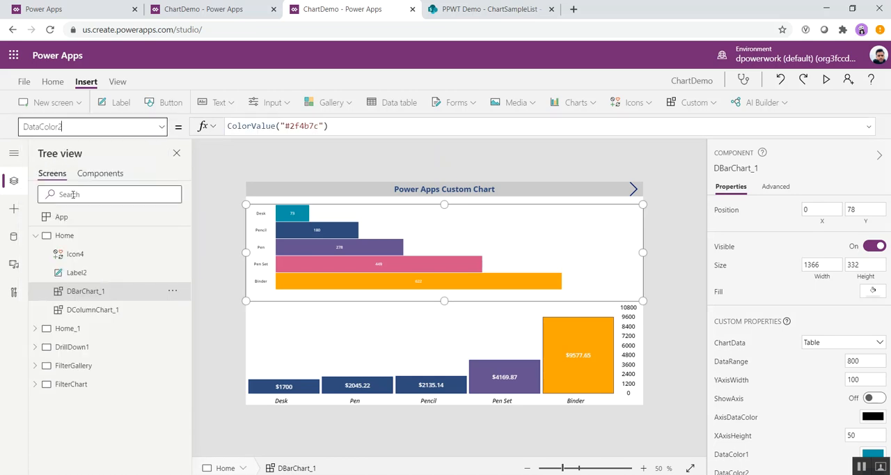
Step: Comment out the ColorValue formula in the bar chart's DataColor1 property and try Red as the colour instead
click(160, 127)
click(85, 165)
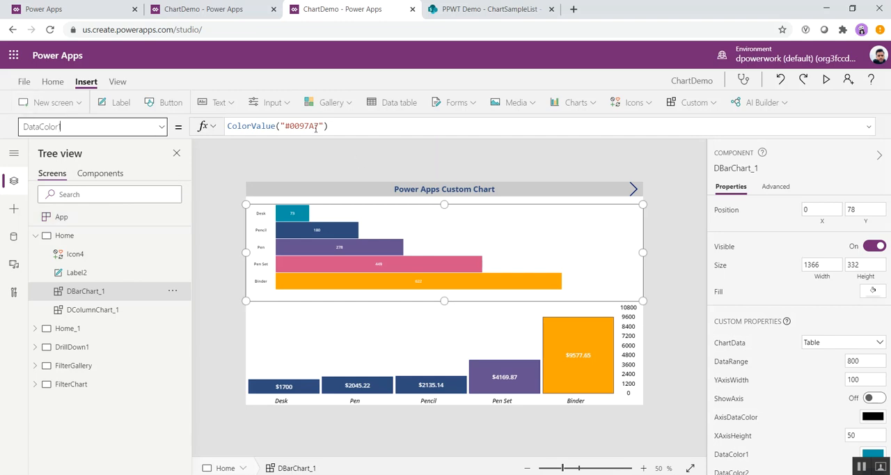
click(228, 126)
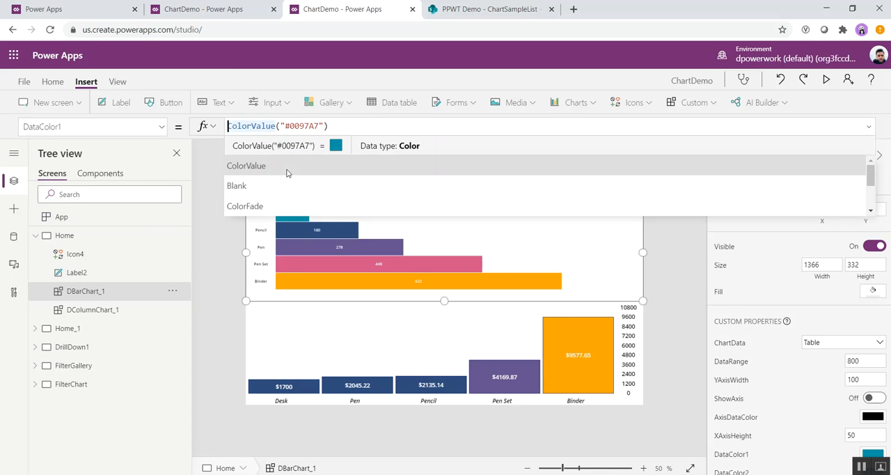
text(//)
key(Left)
key(Left)
text(red)
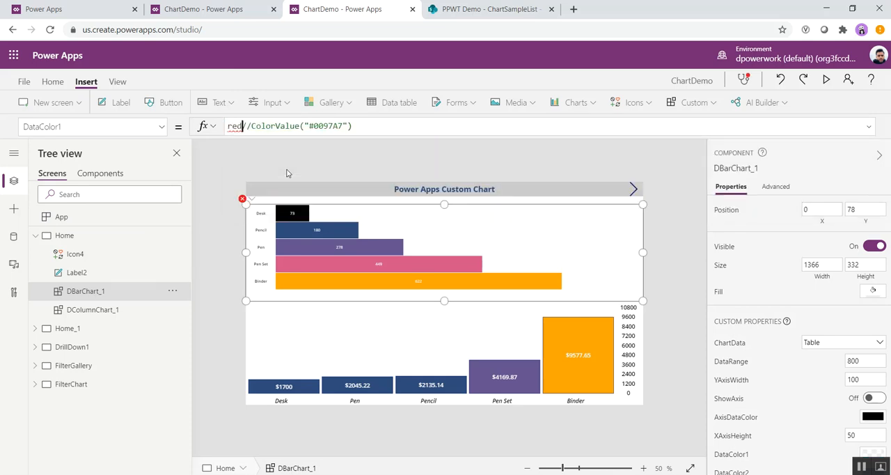
key(BackSpace)
key(BackSpace)
key(BackSpace)
text(Red)
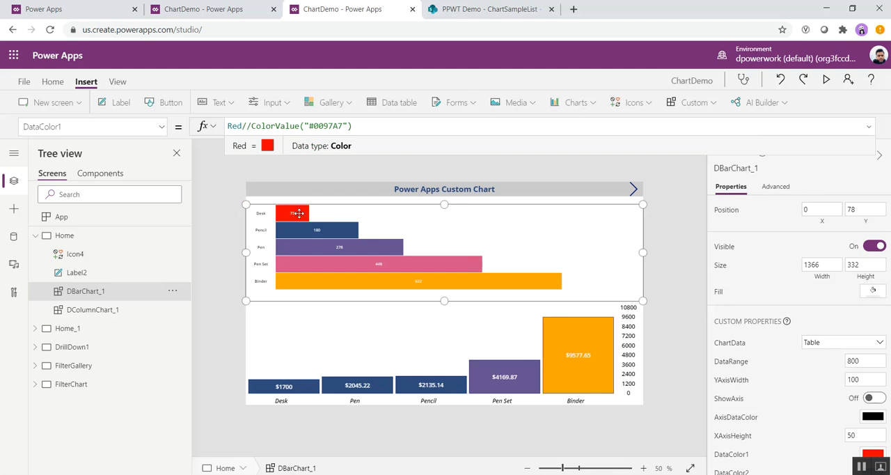
Step: Restore the bar chart's DataColor1 formula to ColorValue("#0097A7")
click(246, 126)
key(BackSpace)
key(BackSpace)
key(BackSpace)
key(BackSpace)
key(BackSpace)
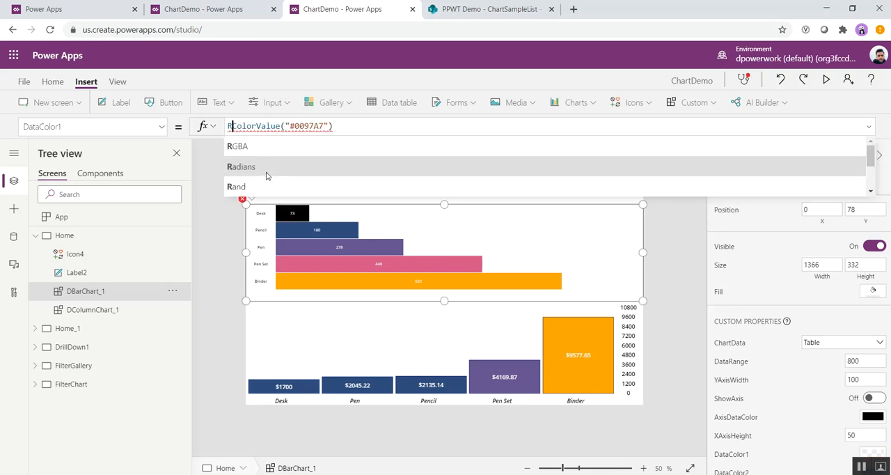
Step: Try "$" and "A " as the bar chart's DataPointPrefix, and restore it to an empty string
click(162, 127)
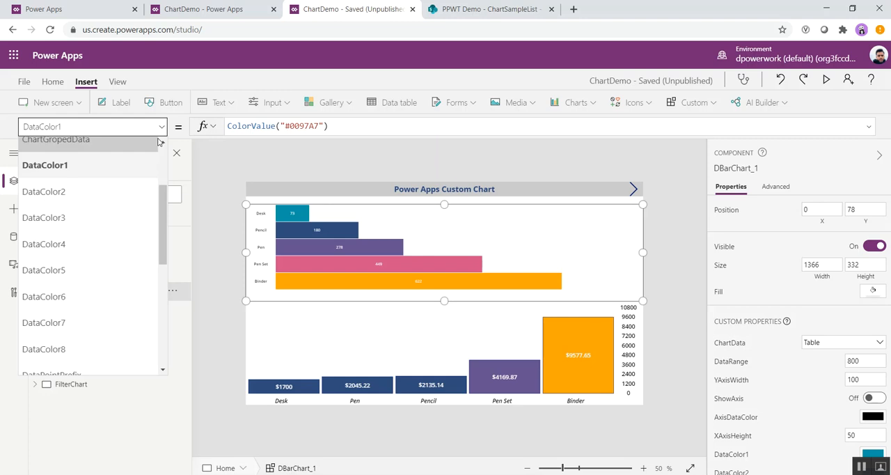
scroll(124, 259, down, 4)
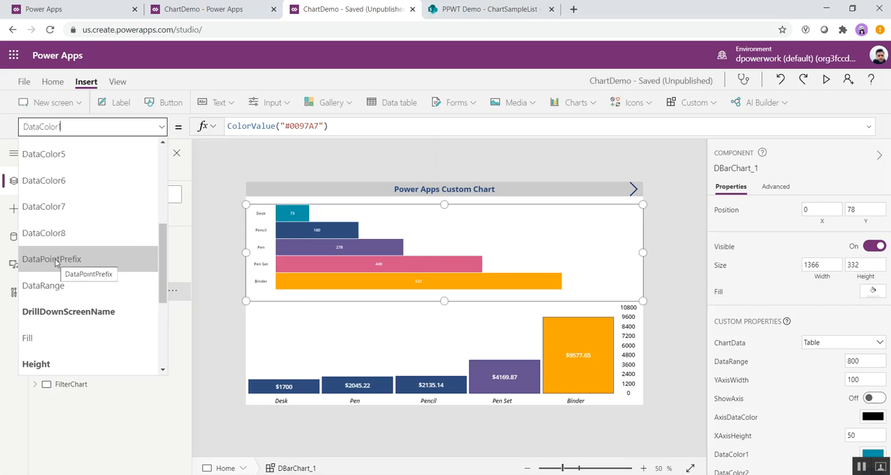
click(56, 263)
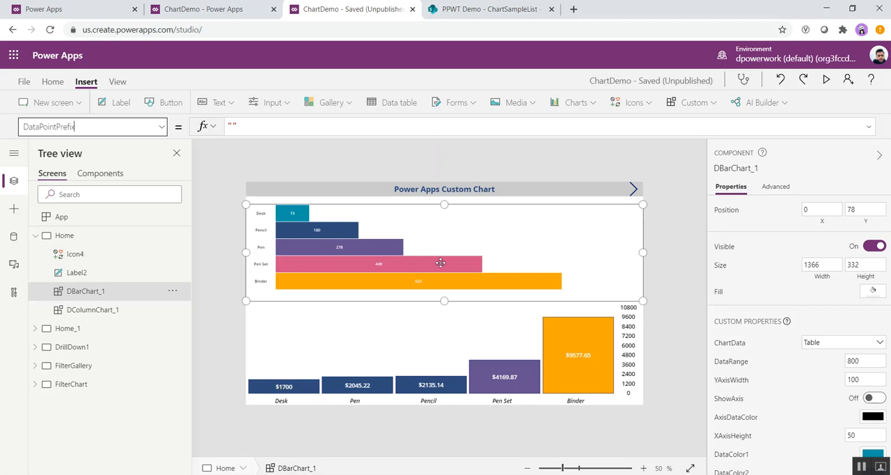
click(256, 122)
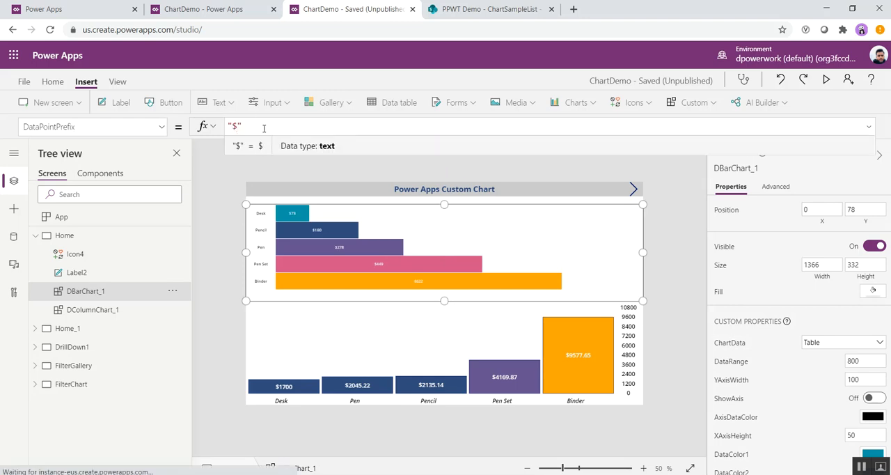
key(BackSpace)
text(A)
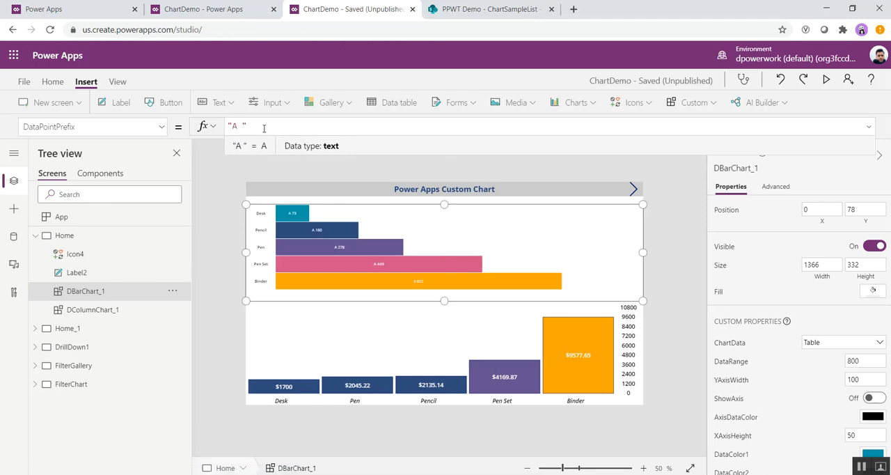
key(BackSpace)
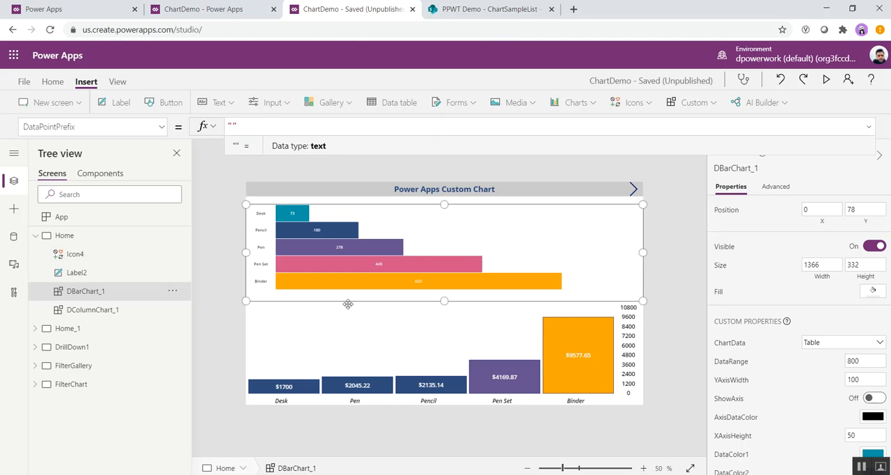
Step: Try setting the bar chart's ShowAxis property to true, and restore it to false
click(161, 129)
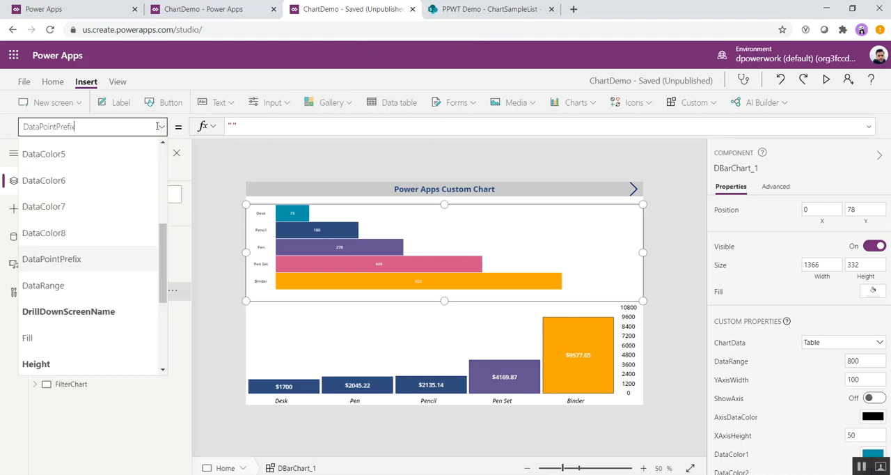
click(161, 130)
click(161, 130)
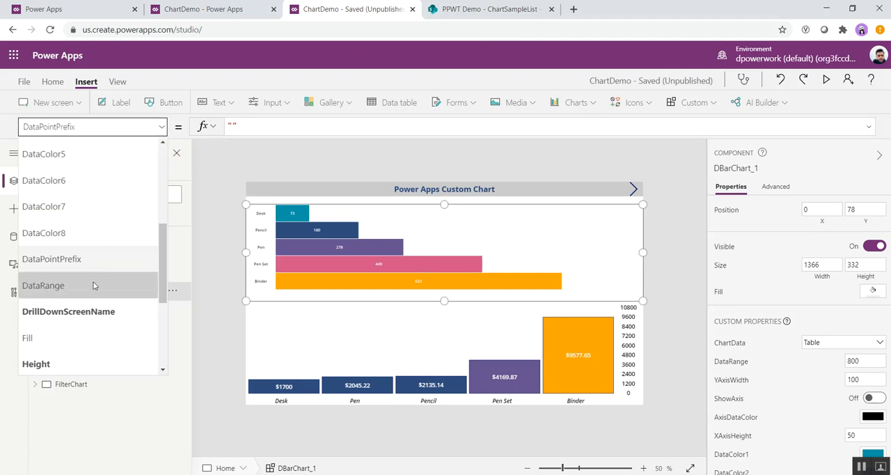
scroll(78, 335, down, 3)
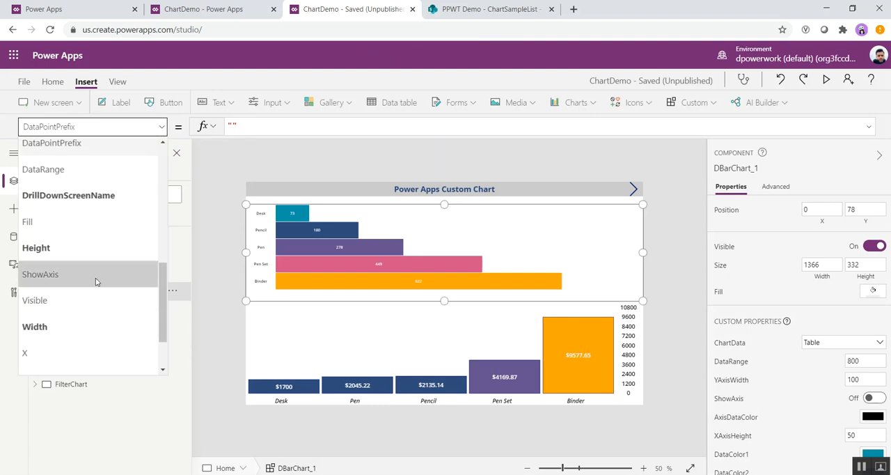
click(95, 278)
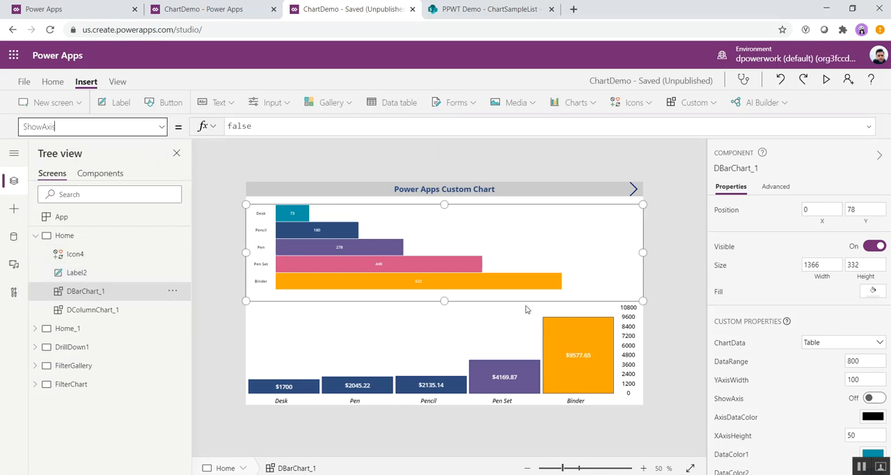
double_click(243, 126)
text(true)
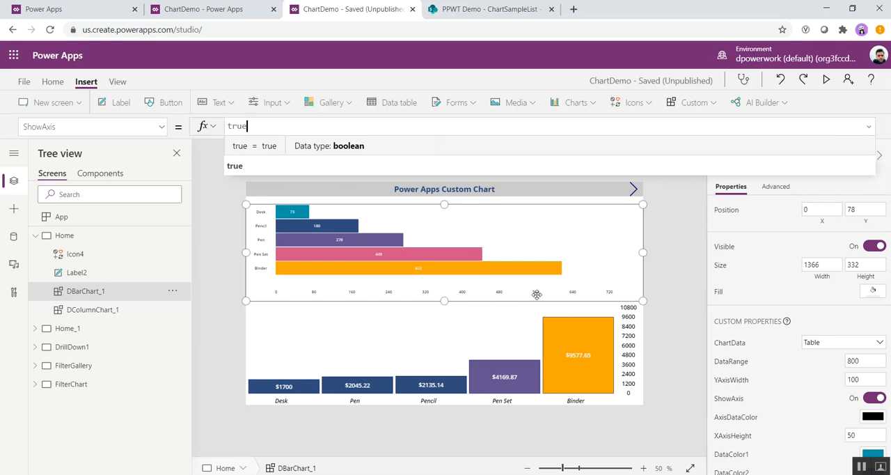
double_click(237, 126)
key(BackSpace)
text(false)
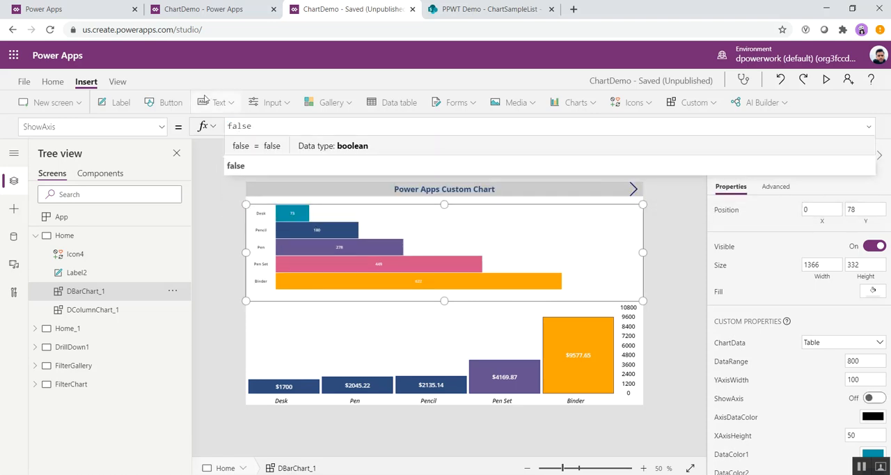
click(236, 167)
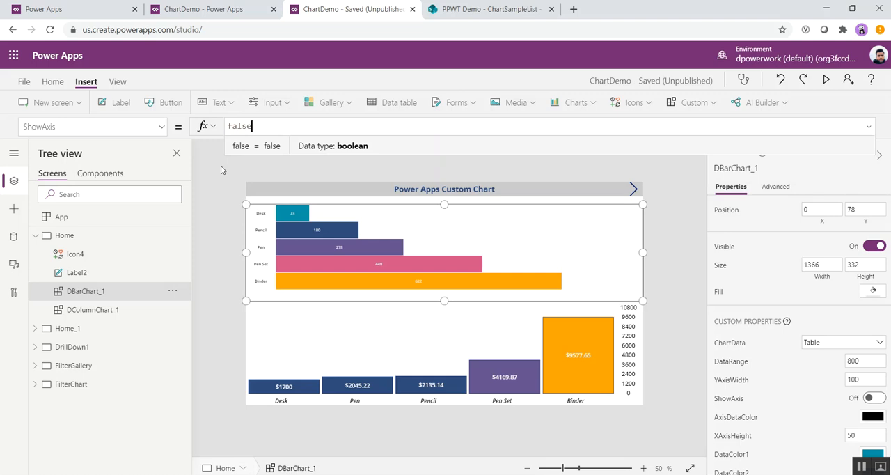
Step: View the value of the bar chart's XAxisHeight property
click(162, 126)
scroll(99, 317, down, 2)
click(73, 311)
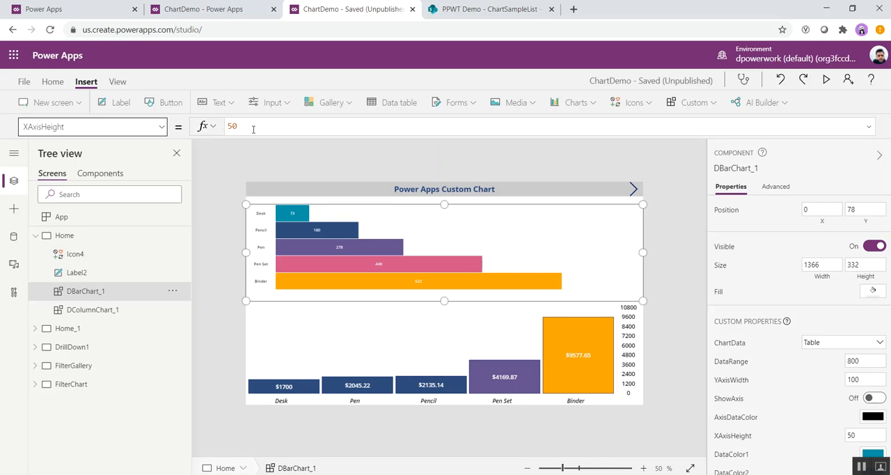
Step: Try a YAxisWidth of 200 on the bar chart, and restore it to 100
click(162, 127)
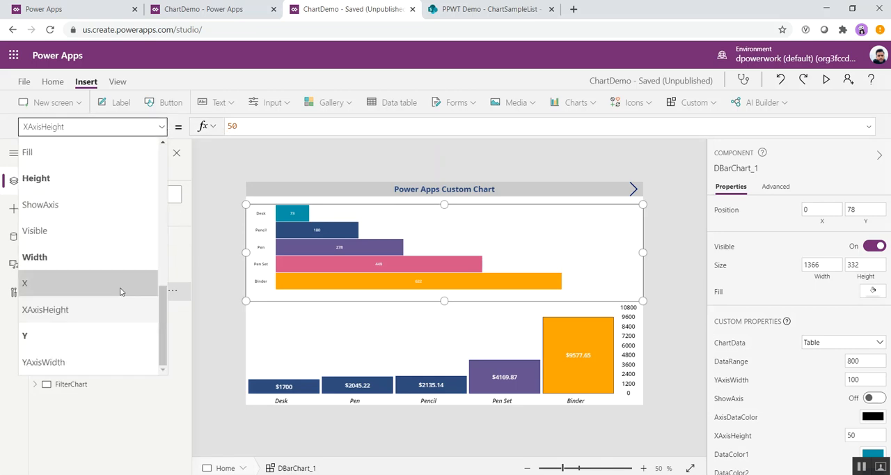
click(79, 362)
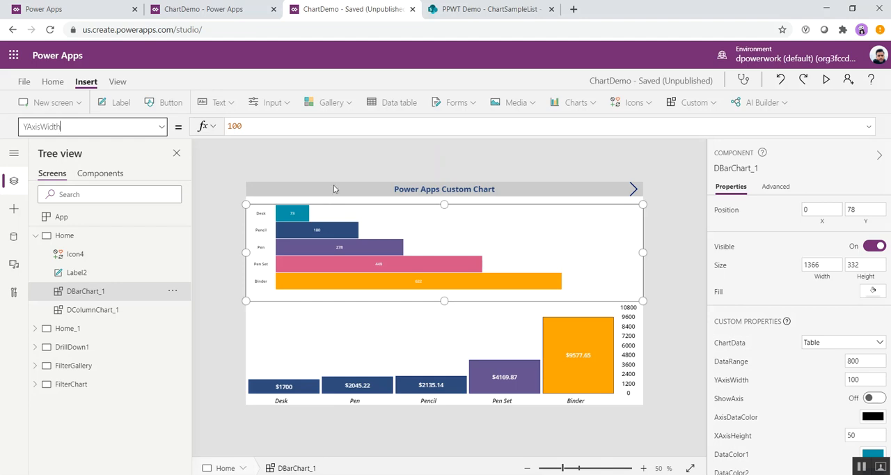
click(229, 127)
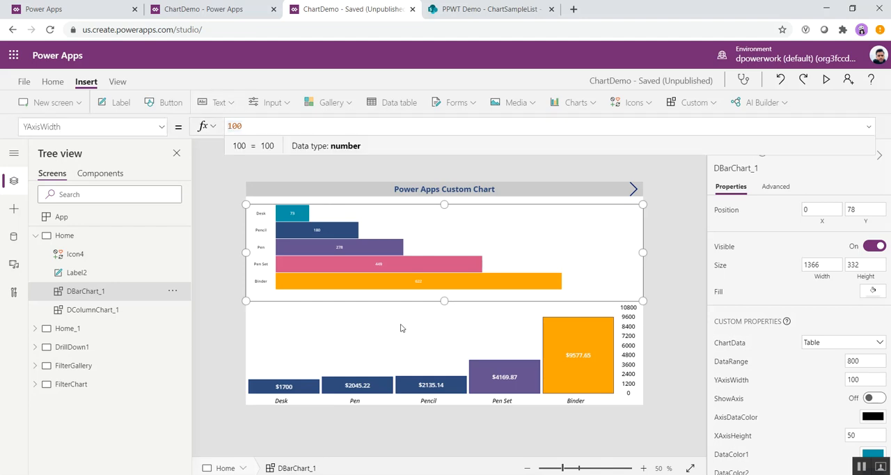
key(Delete)
text(2)
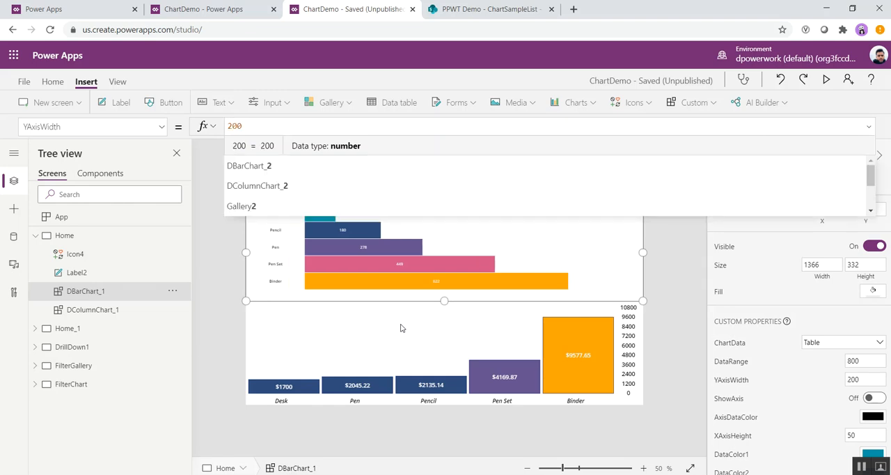
click(278, 131)
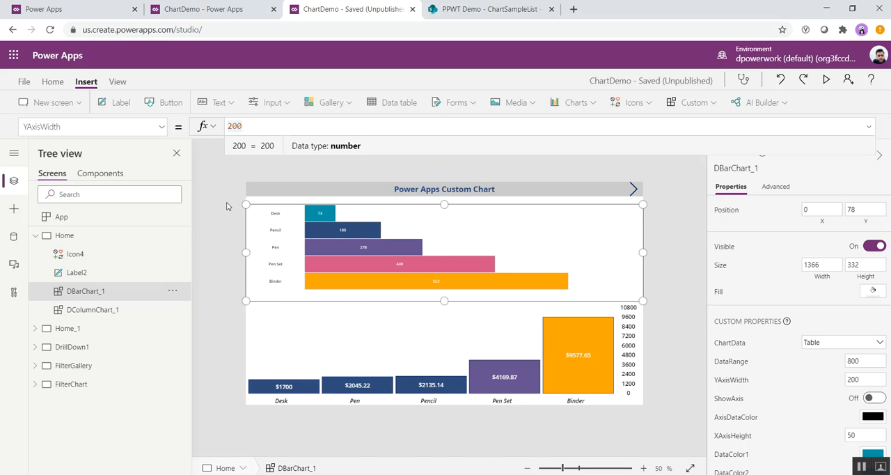
key(Left)
key(Left)
key(BackSpace)
text(1)
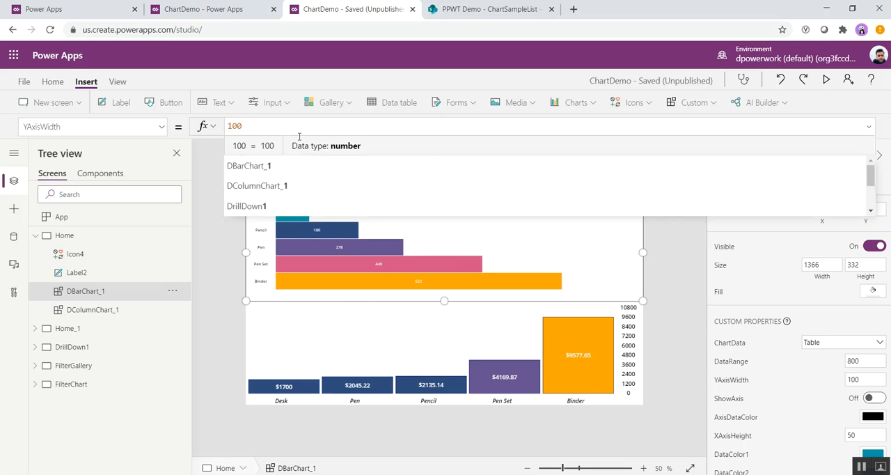
Step: Examine the bar chart's ChartBehaviour formula and its comment on the on-screen filter and drilldown options
click(161, 127)
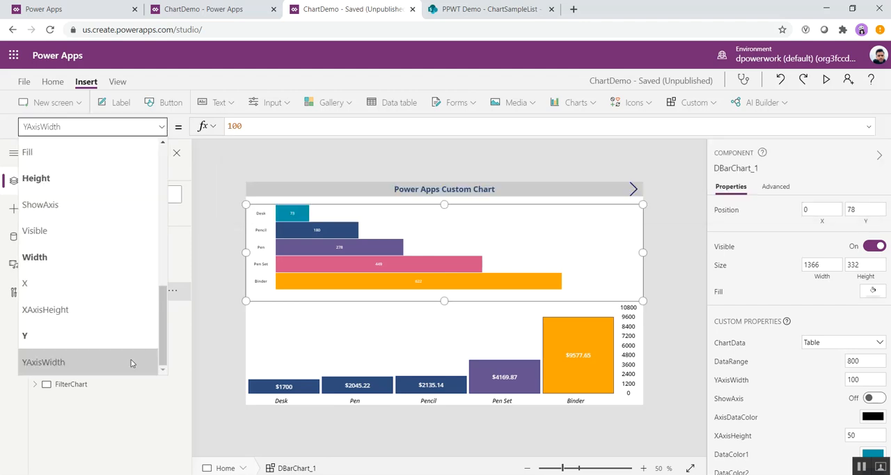
scroll(140, 340, up, 10)
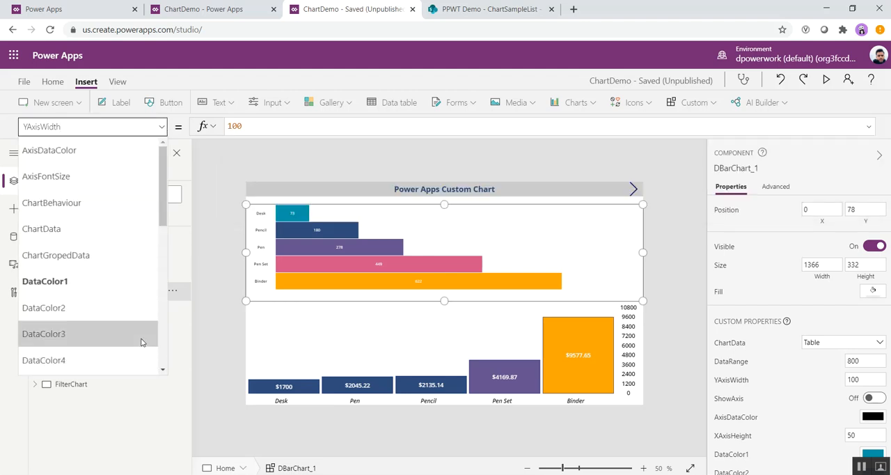
click(94, 206)
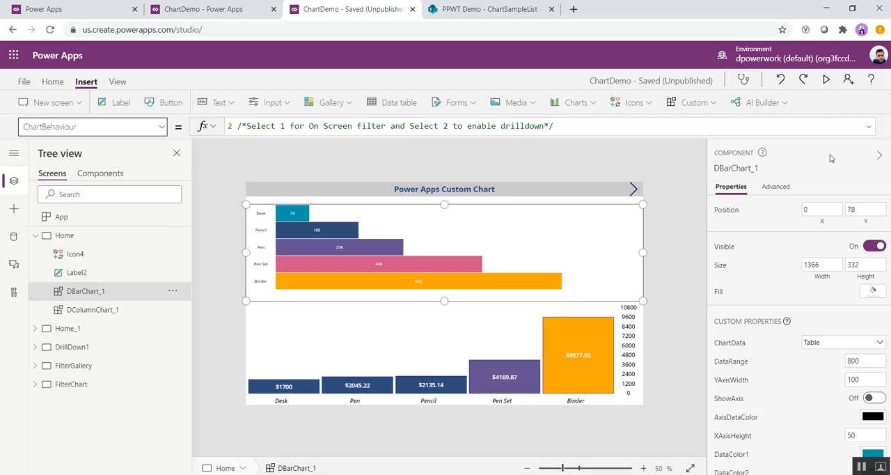
click(561, 126)
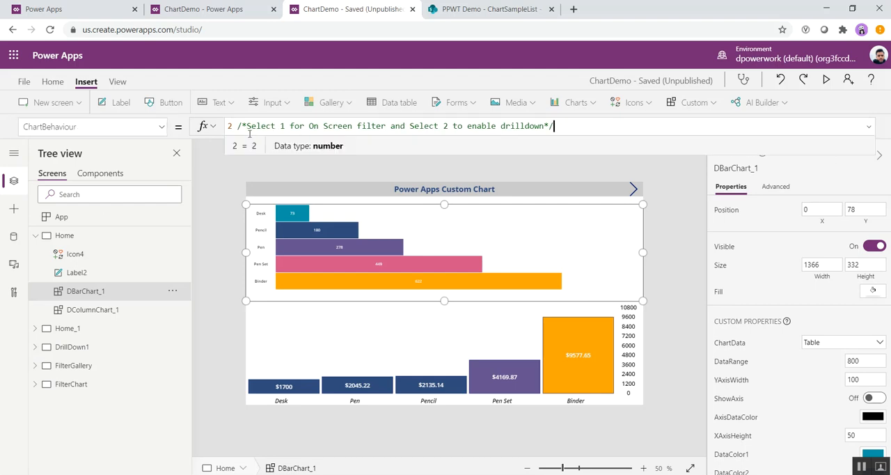
drag(246, 126, 549, 126)
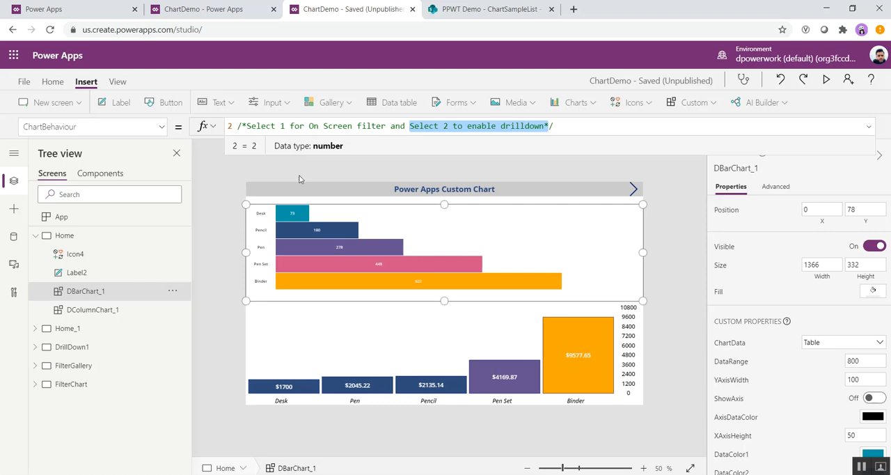
click(232, 126)
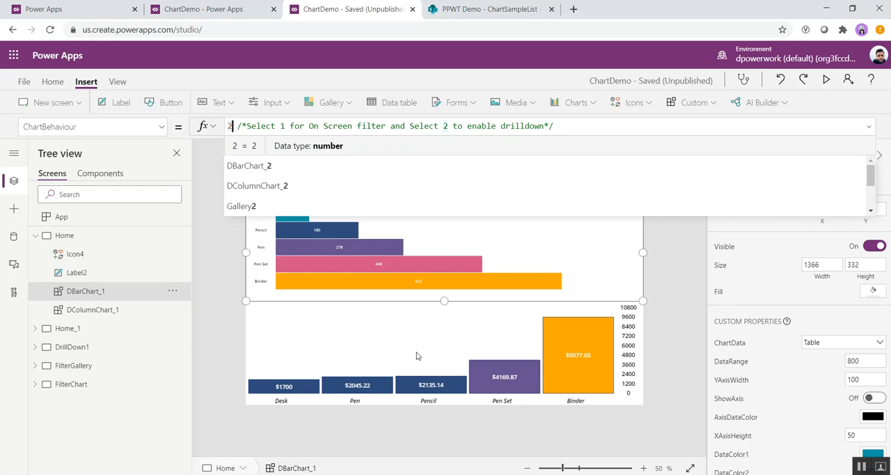
Step: View the bar chart's DrillDownScreenName property and its formula
click(366, 126)
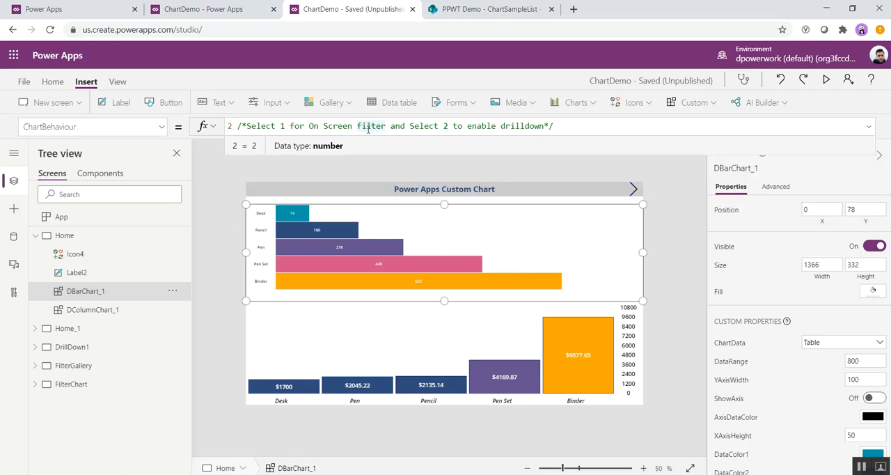
click(160, 128)
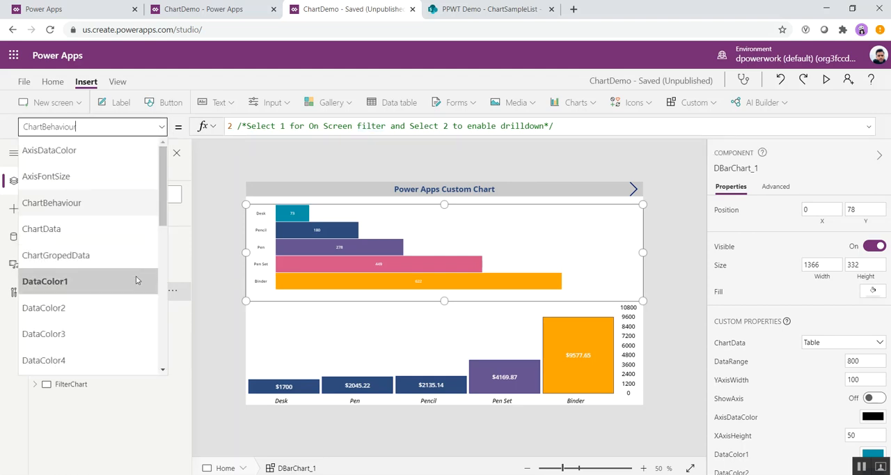
scroll(133, 278, down, 3)
scroll(132, 281, down, 1)
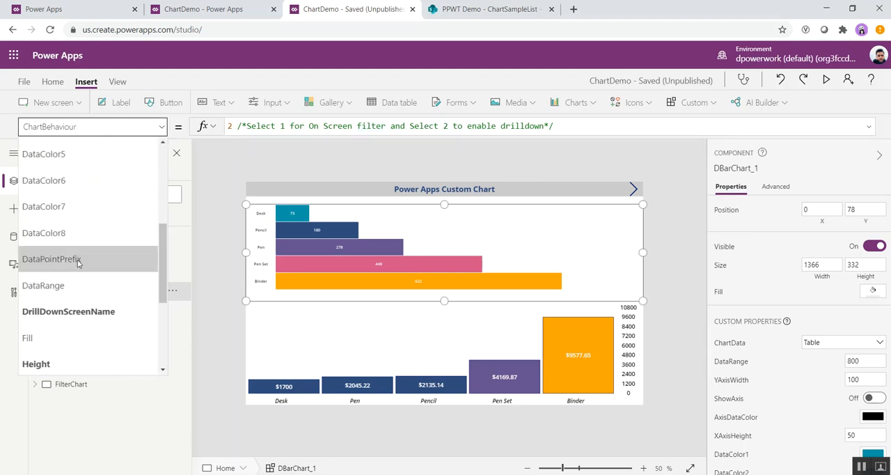
click(94, 317)
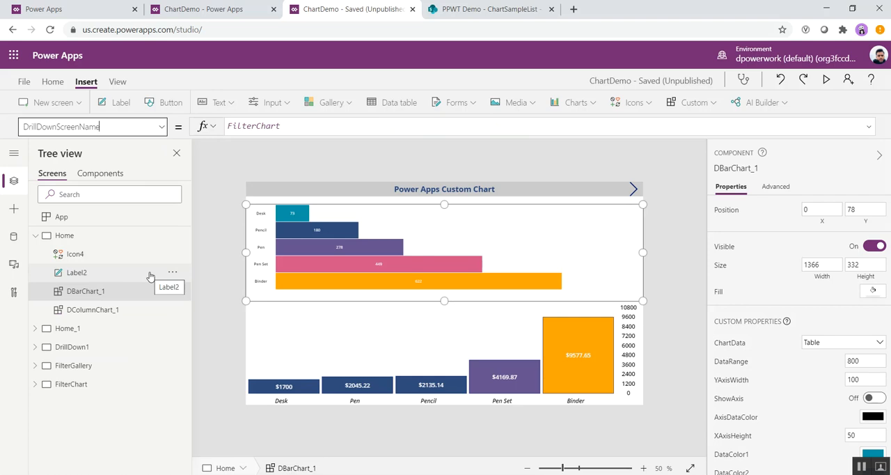
double_click(253, 125)
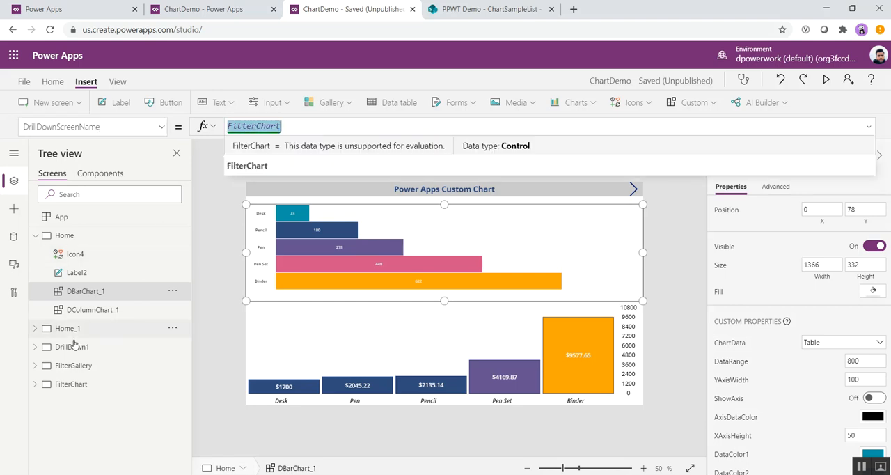
Step: View the FilterChart drilldown screen, and return to the bar chart on the Home screen
click(71, 385)
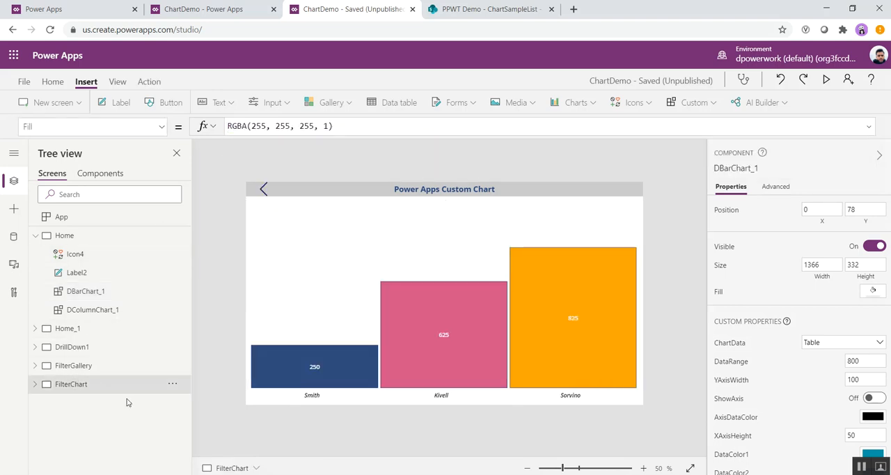
click(65, 235)
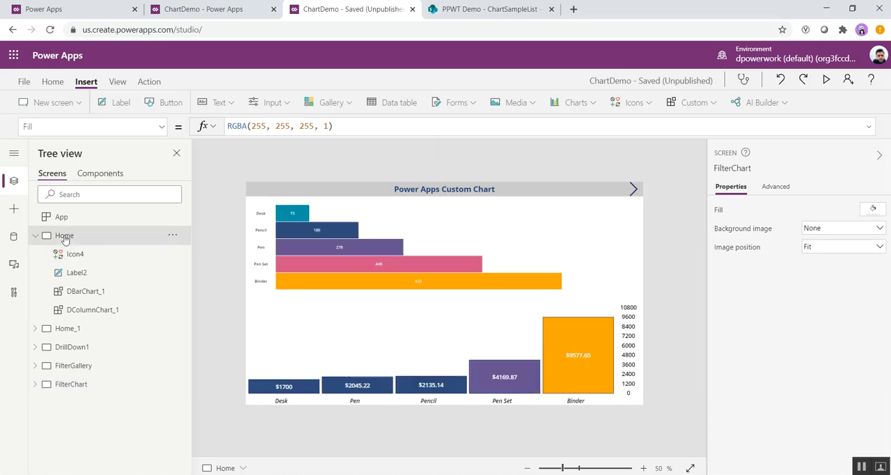
click(402, 244)
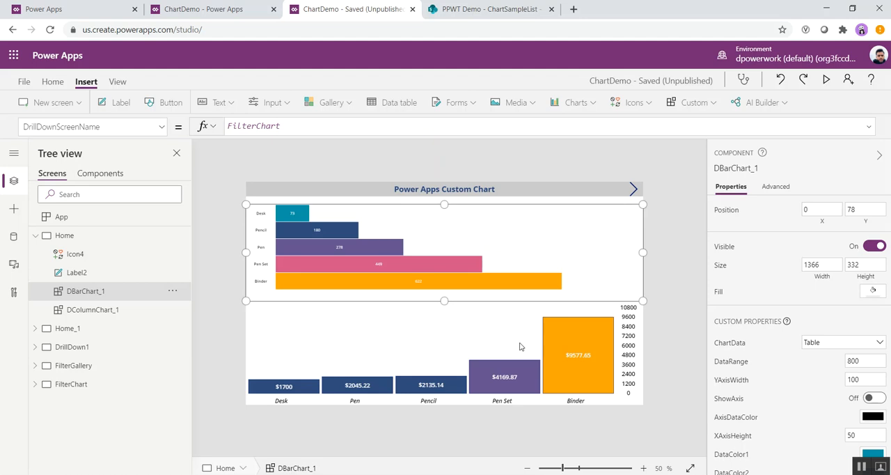
Step: Look through the column chart's list of properties on the Home screen, and return to the bar chart
click(490, 351)
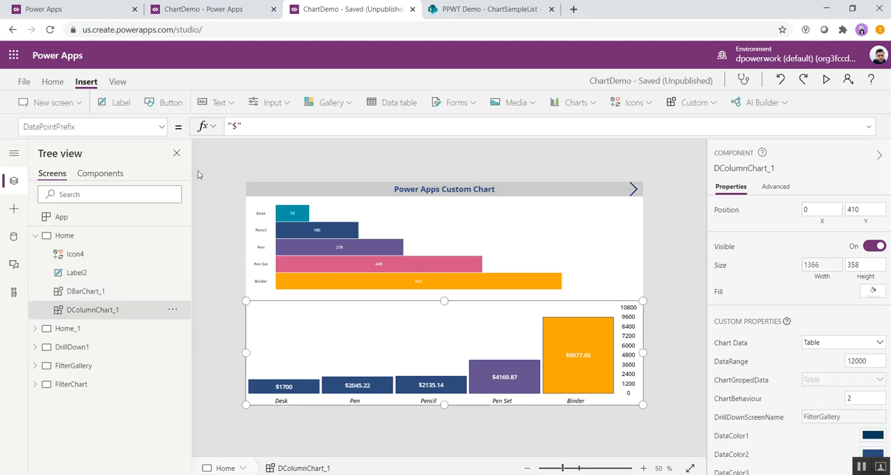
click(161, 126)
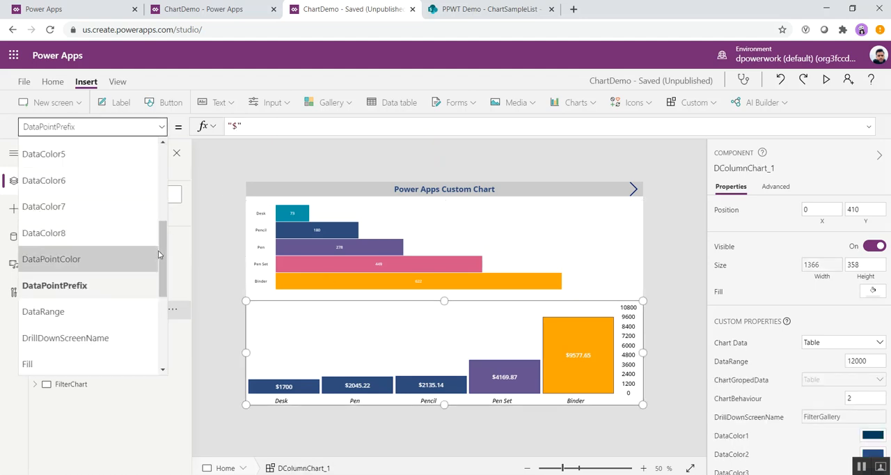
drag(162, 255, 178, 174)
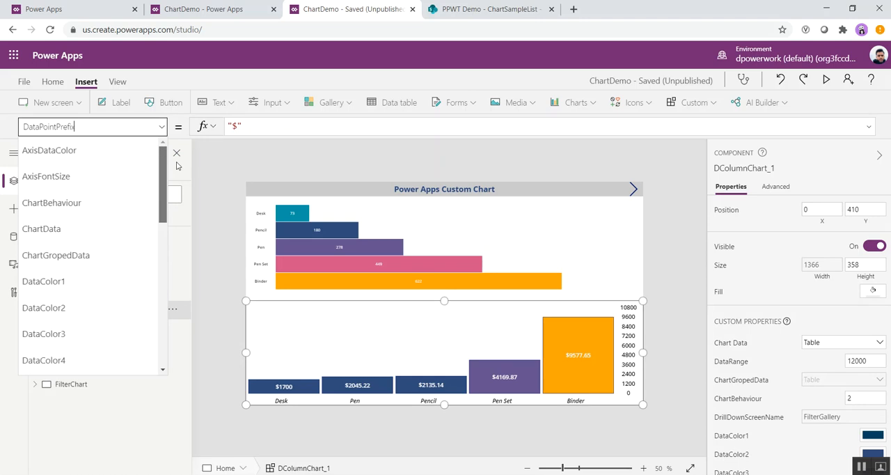
scroll(153, 332, down, 6)
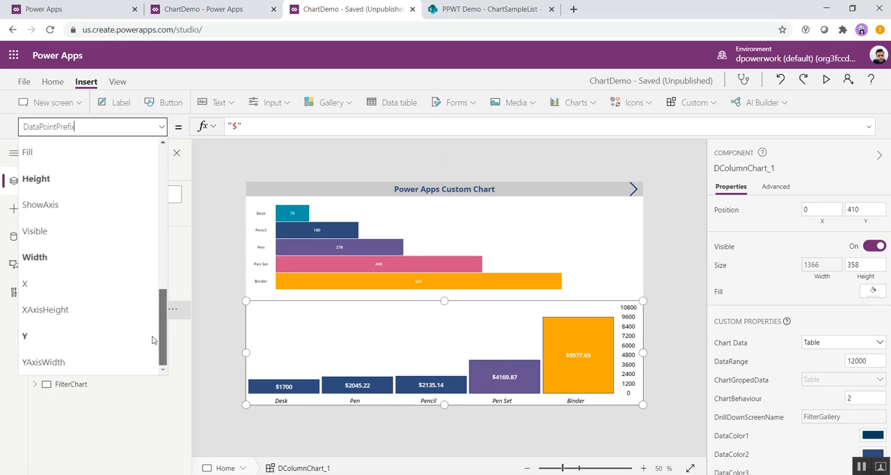
scroll(154, 331, up, 8)
click(453, 206)
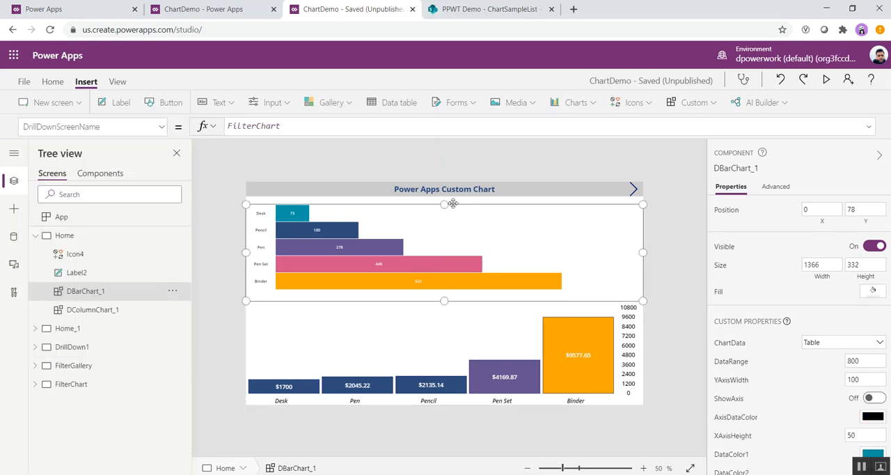
Step: Display the full Items formula of the gallery on the Home_1 screen
click(63, 332)
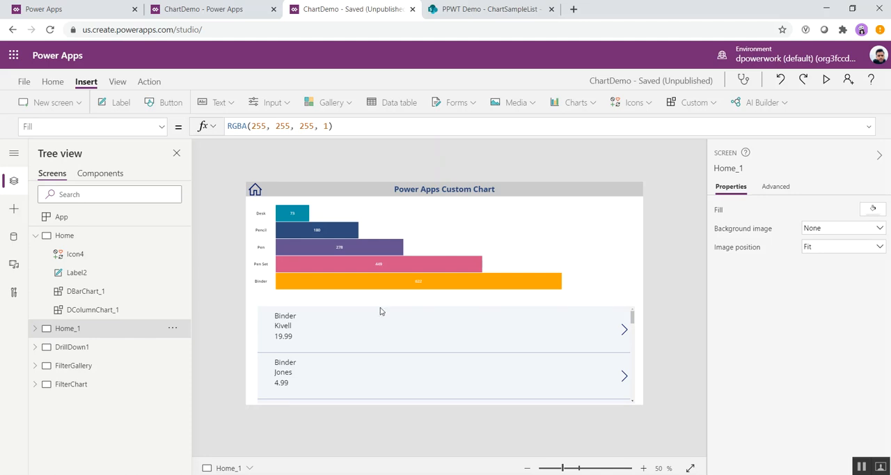
click(633, 348)
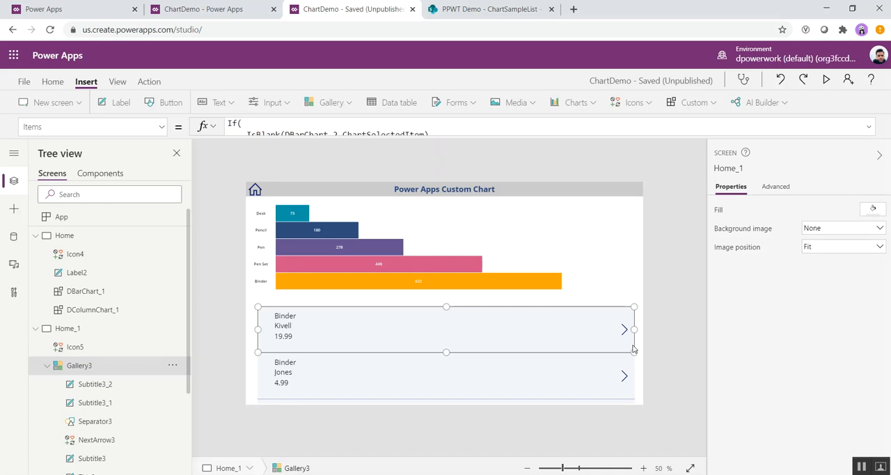
click(637, 395)
click(634, 395)
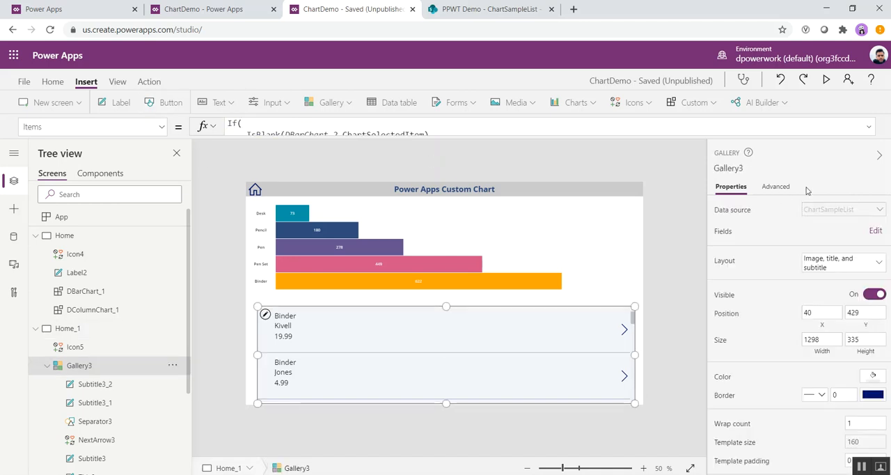
click(868, 130)
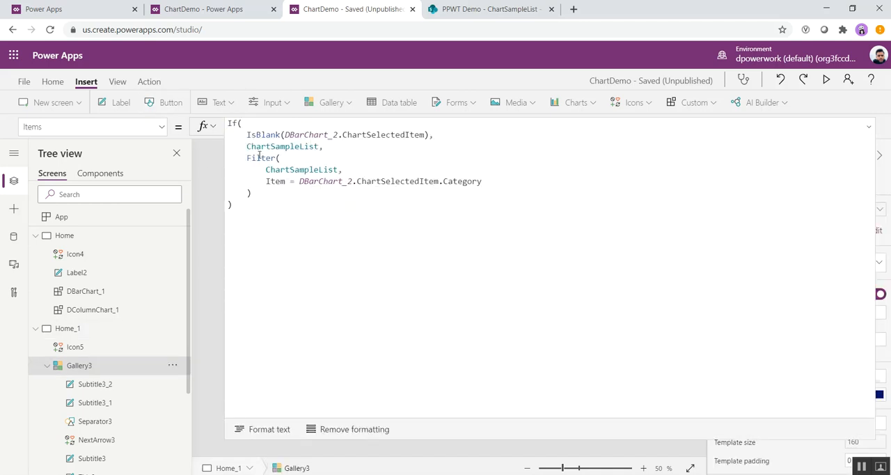
Step: Examine the gallery formula's IsBlank test, ChartSampleList source and the condition matching Item to the bar chart's selected category
click(242, 134)
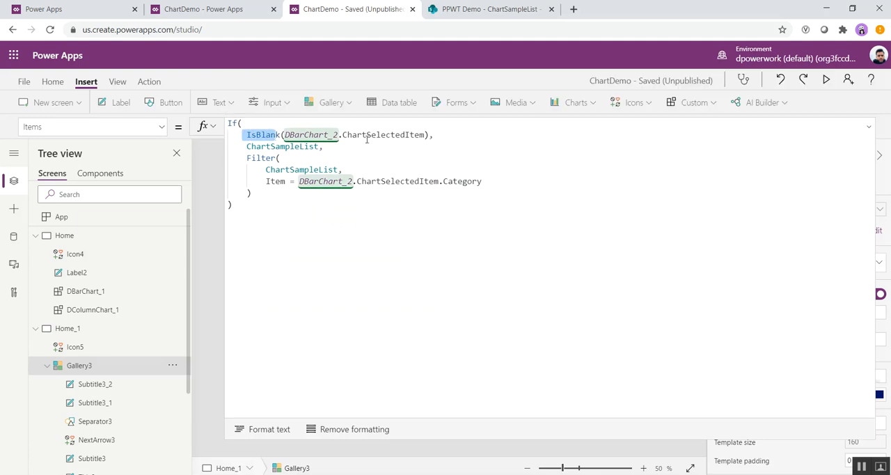
drag(341, 134, 238, 137)
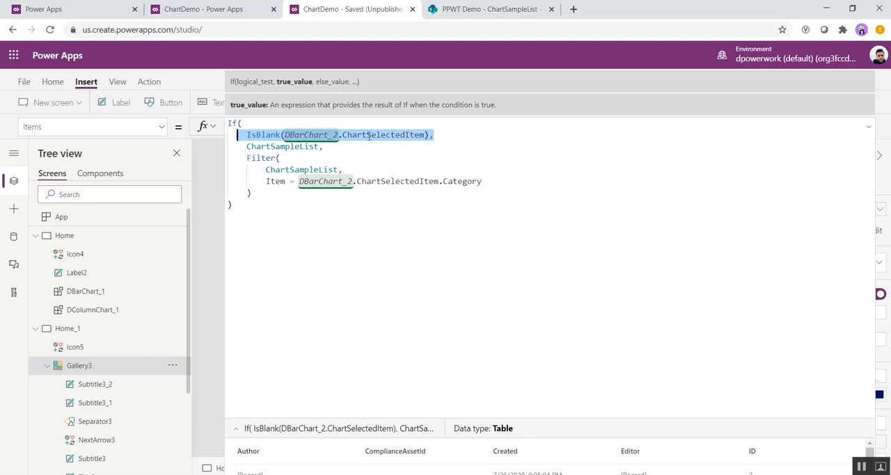
drag(261, 172, 341, 169)
double_click(275, 181)
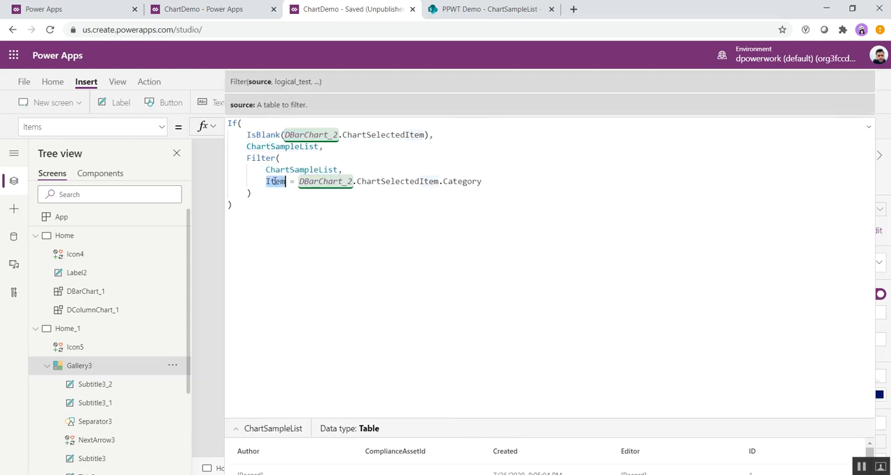
drag(487, 181, 266, 182)
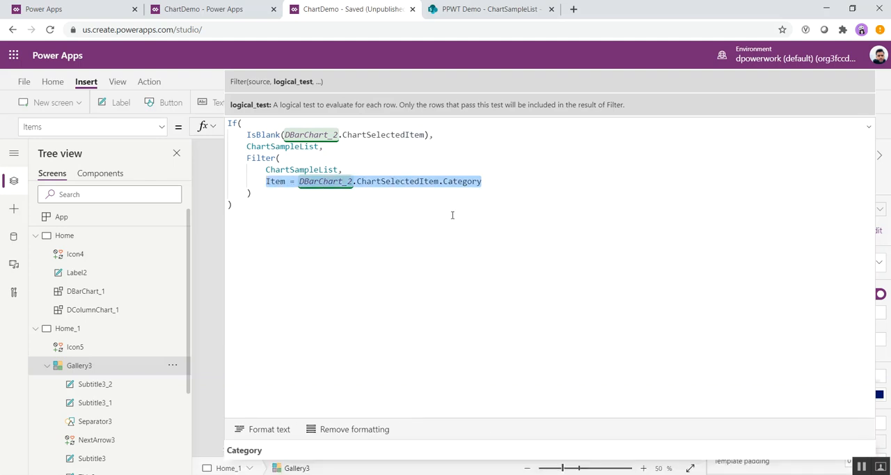
click(869, 126)
Step: Preview the Home_1 screen, filter the gallery with the chart's Pencil bar, look through the records and exit the preview
click(669, 238)
click(824, 79)
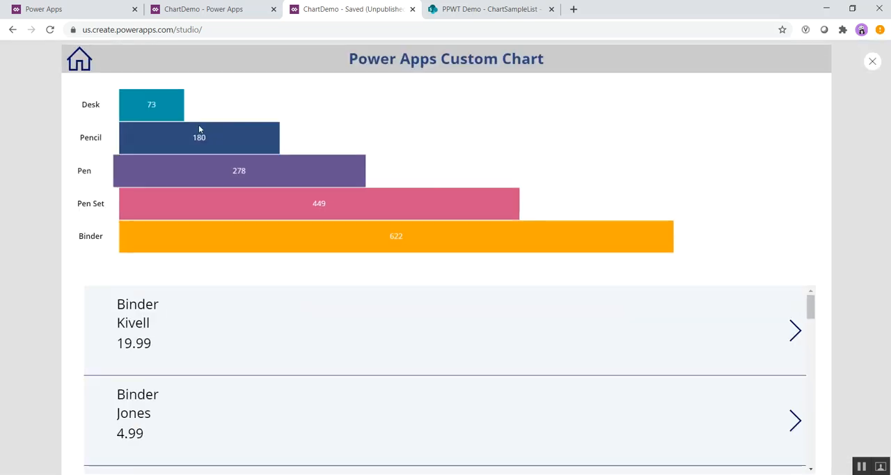
click(217, 140)
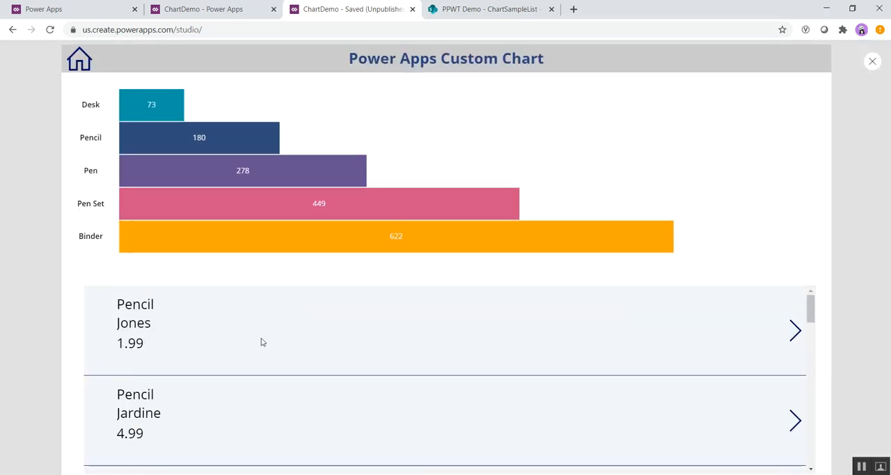
scroll(247, 384, down, 3)
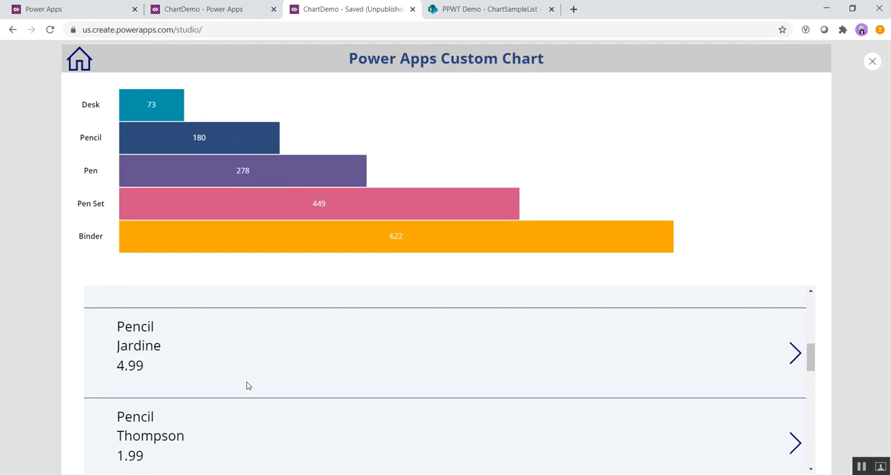
click(870, 64)
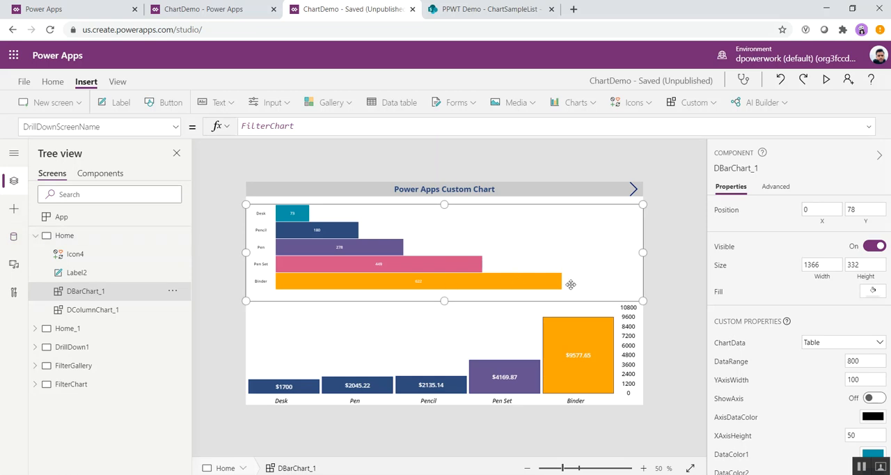
mouse_move(642, 252)
mouse_down()
mouse_move(395, 252)
mouse_move(642, 252)
mouse_up()
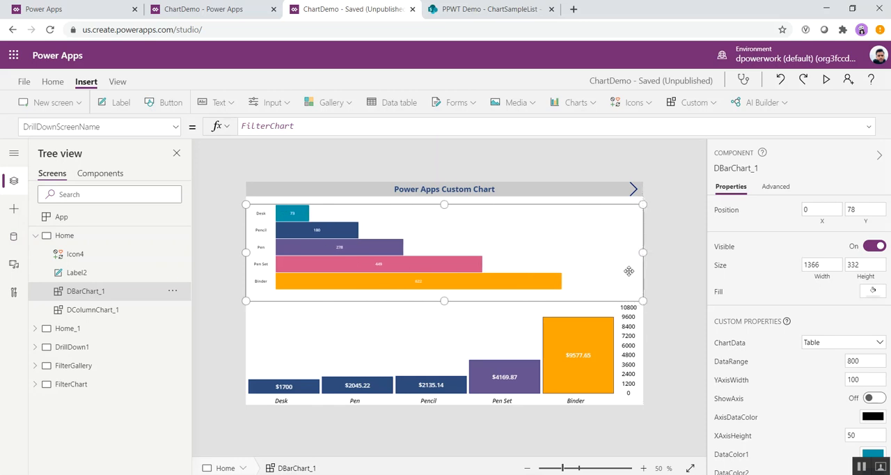
click(470, 345)
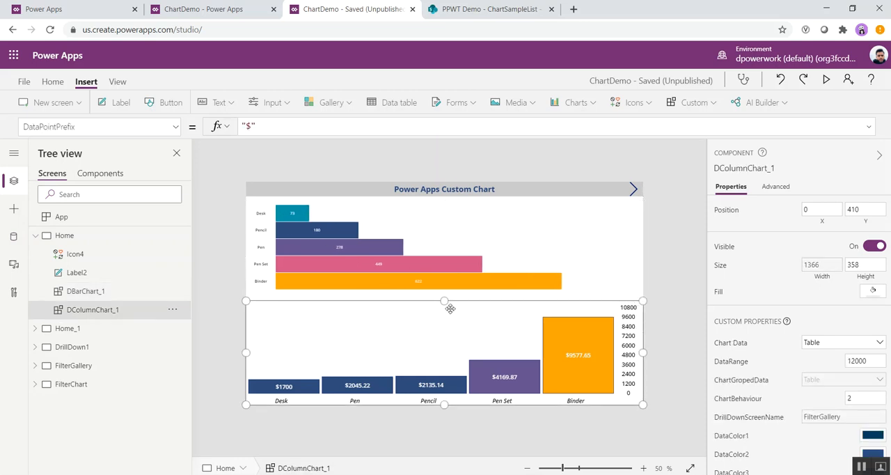
Step: Create a new blank canvas app with the phone layout from the Power Apps portal's Apps page
click(64, 9)
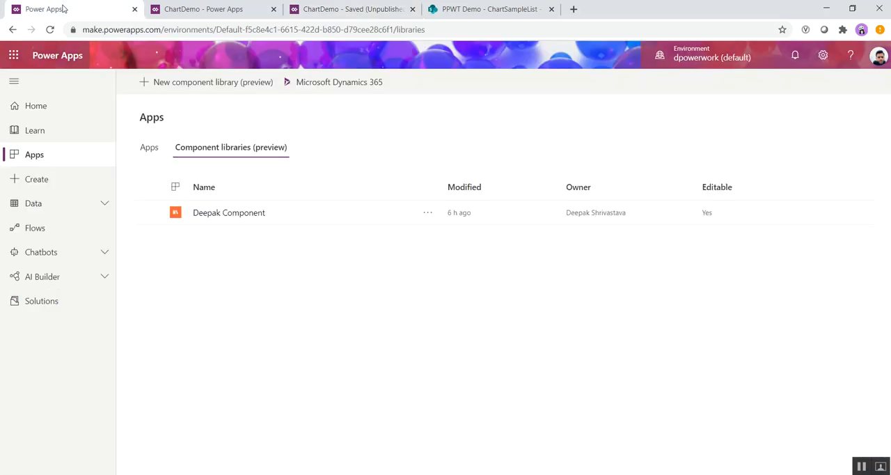
click(36, 155)
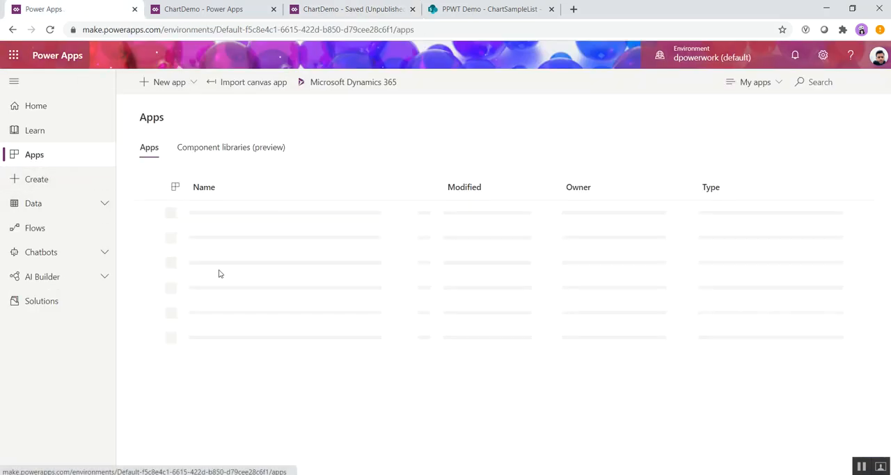
click(169, 81)
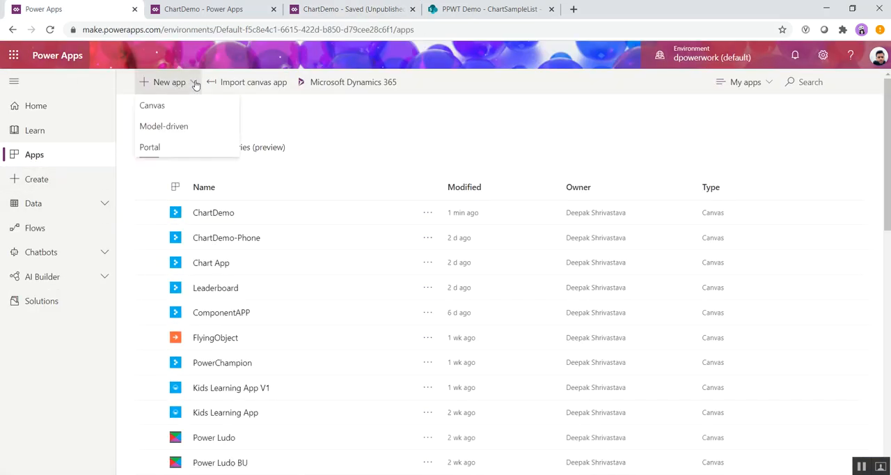
click(165, 110)
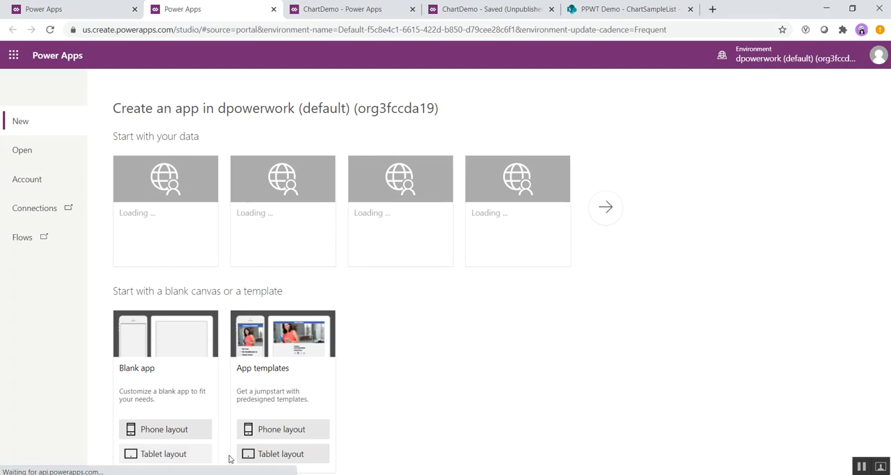
click(170, 432)
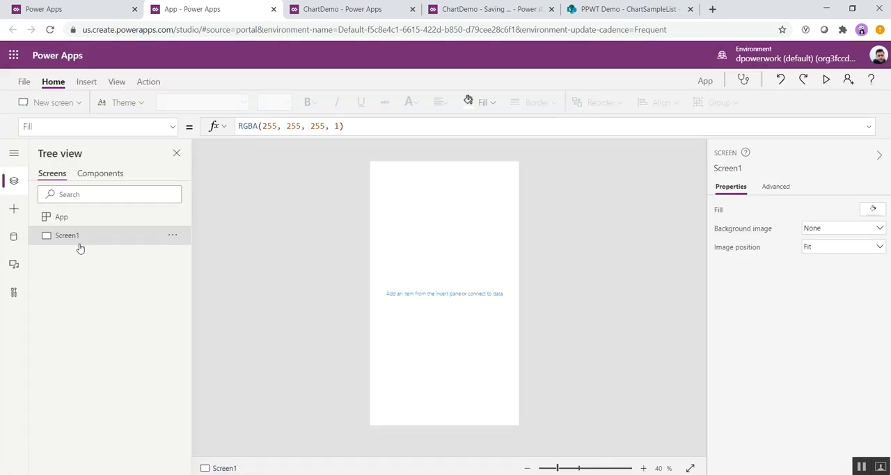
Step: Import the DBarChart component from the environment's published component library into the new app
click(14, 209)
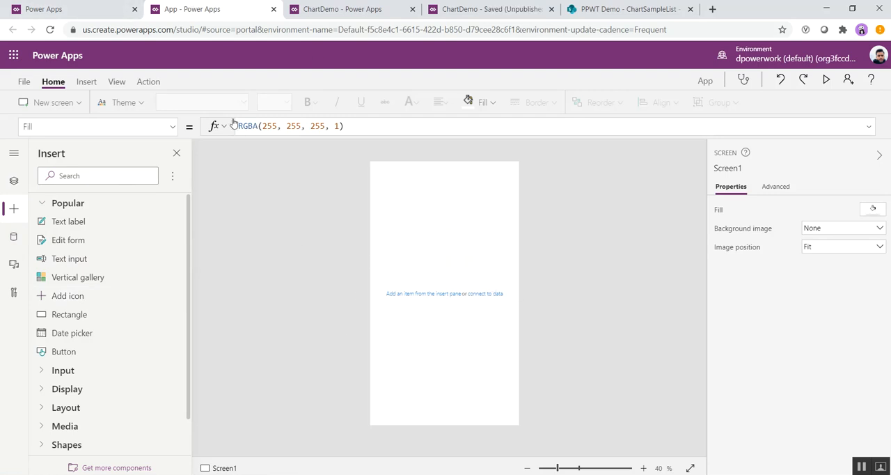
scroll(135, 334, down, 2)
scroll(97, 282, up, 2)
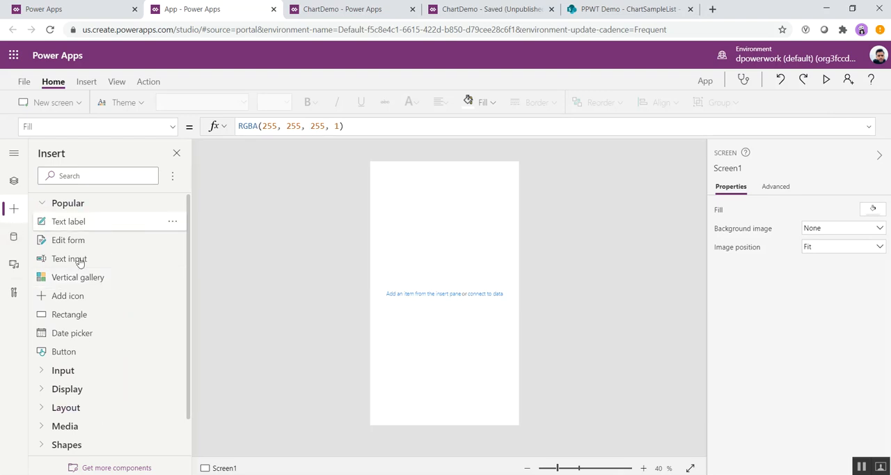
scroll(99, 331, down, 3)
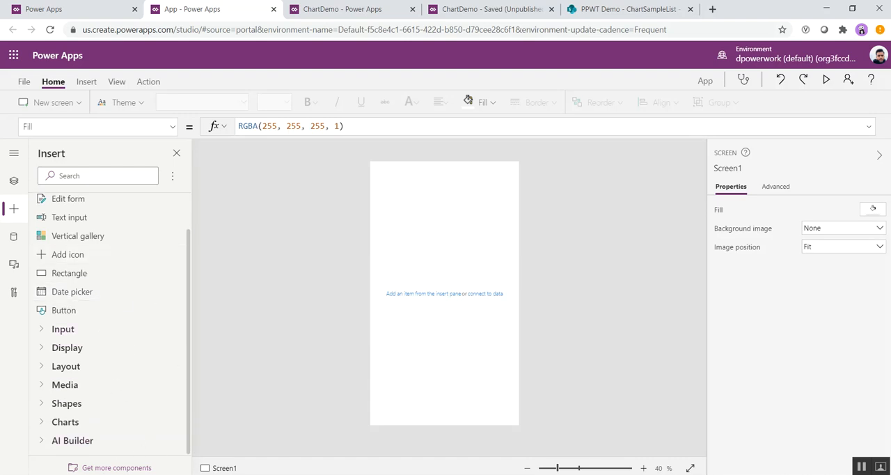
click(117, 469)
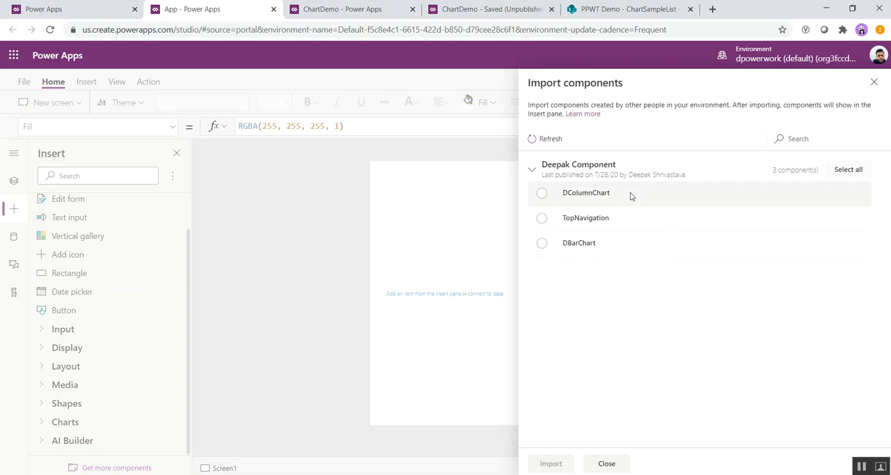
click(542, 195)
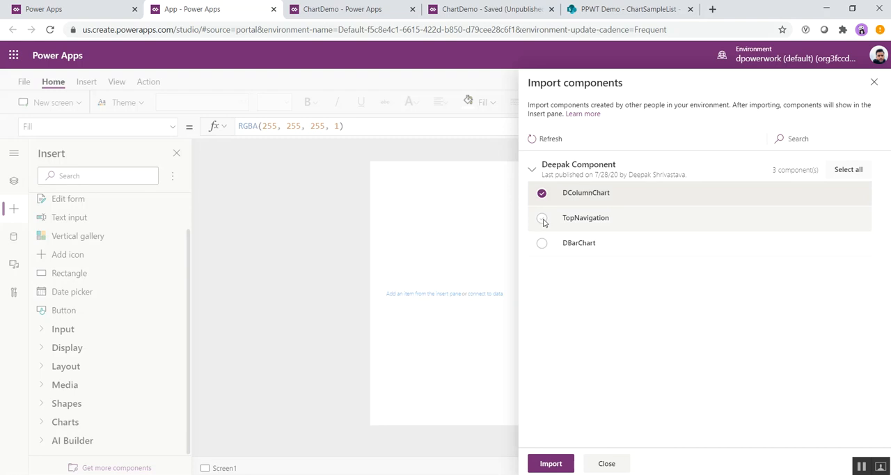
click(545, 195)
click(541, 243)
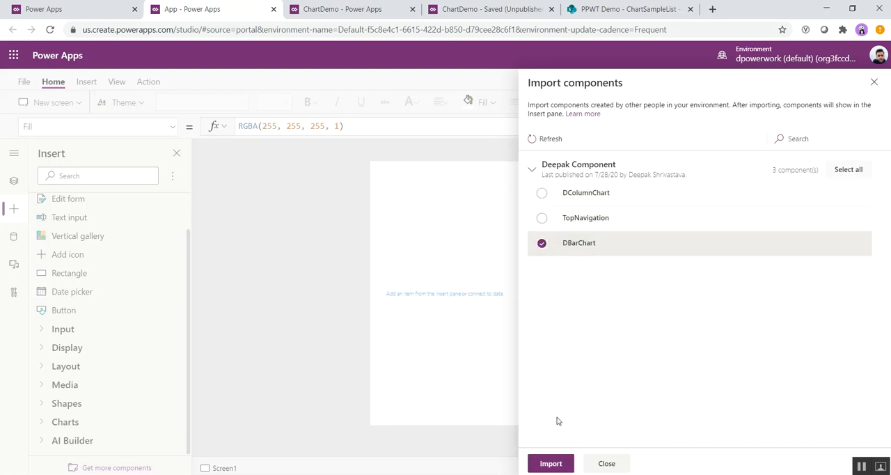
click(558, 463)
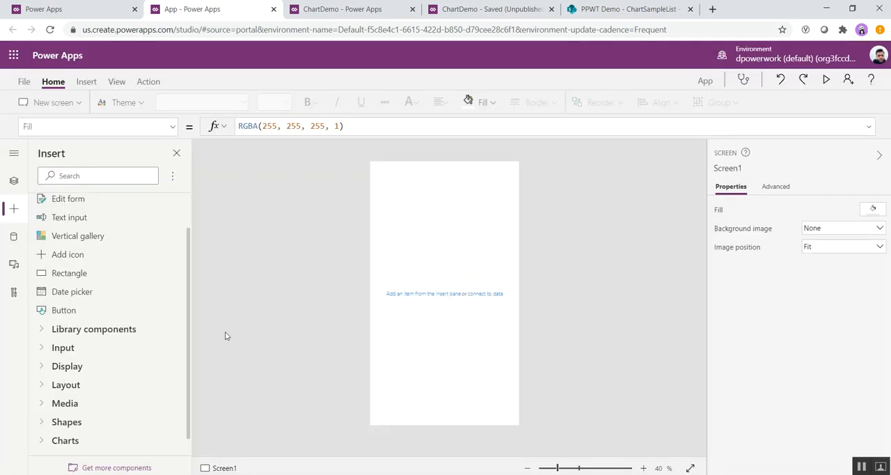
Step: Insert the DBarChart library component on Screen1 and display it in the app's screen tree
click(40, 331)
click(64, 353)
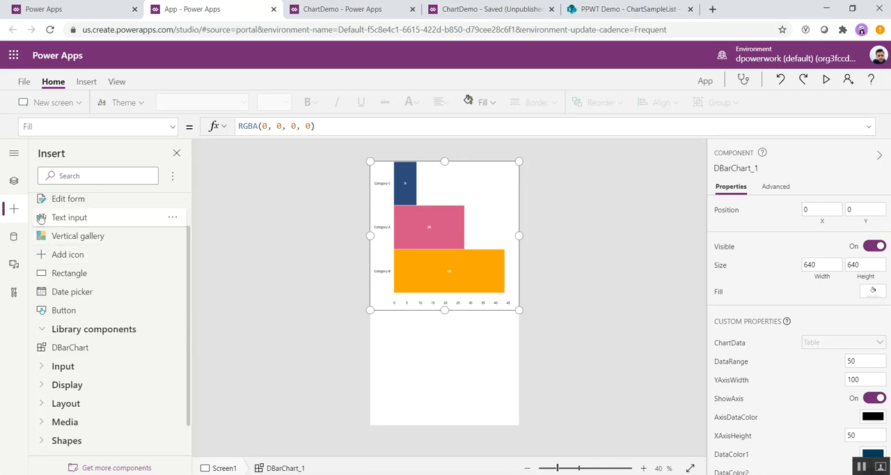
click(13, 180)
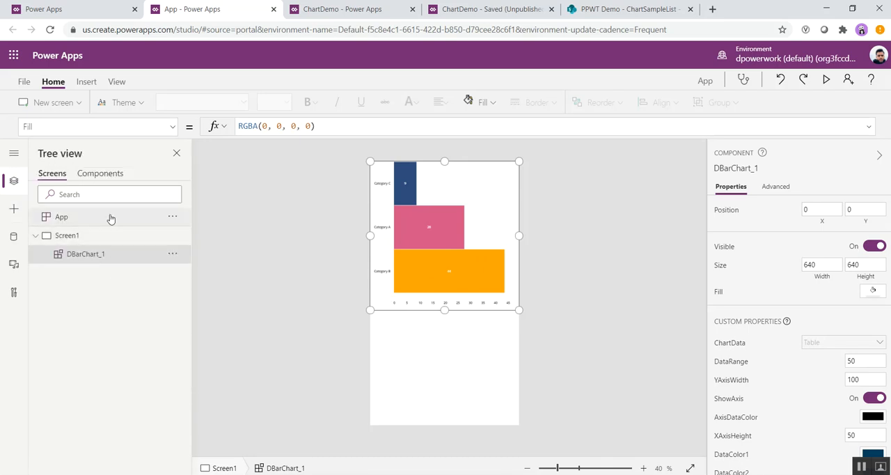
Step: Connect the app to the ChartSampleList list on the PPWT Demo SharePoint site through the existing SharePoint connection
click(13, 236)
click(95, 212)
click(176, 115)
text(share)
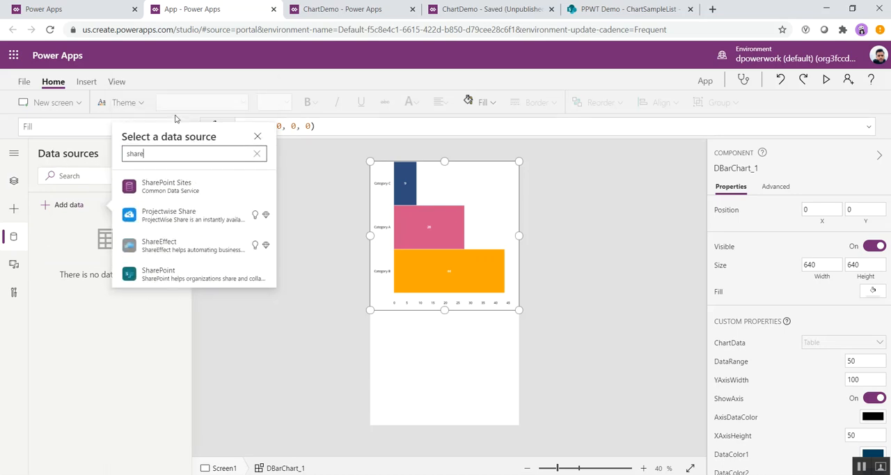
click(170, 279)
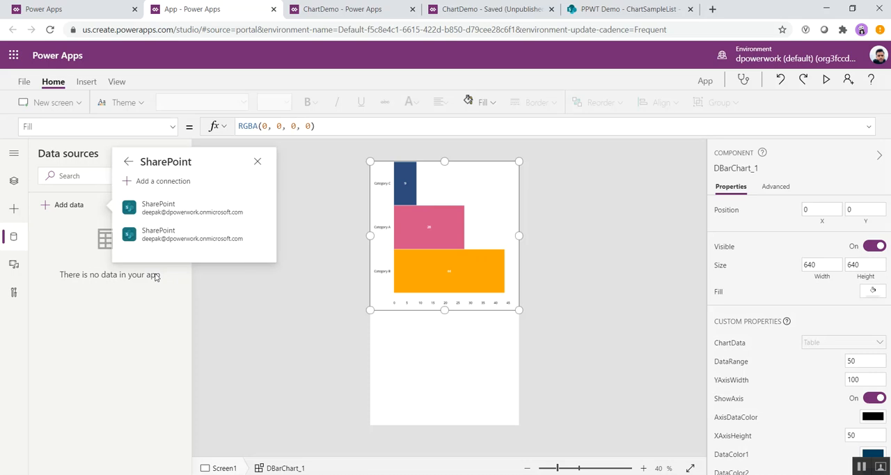
click(166, 216)
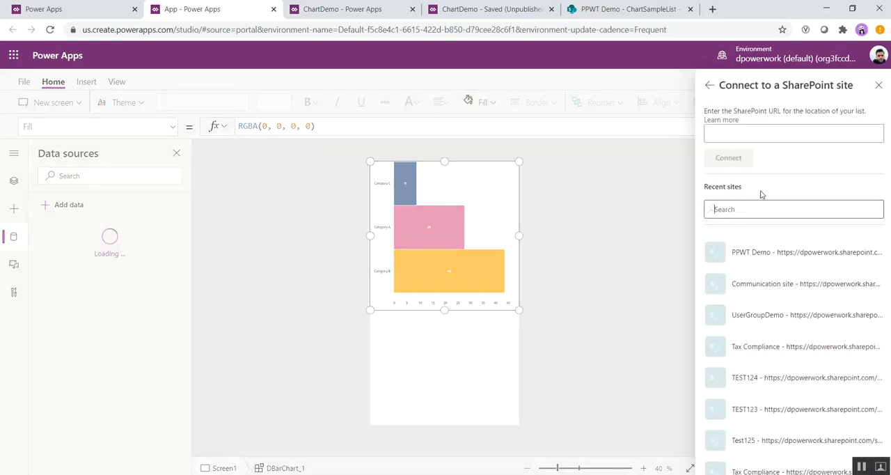
click(794, 256)
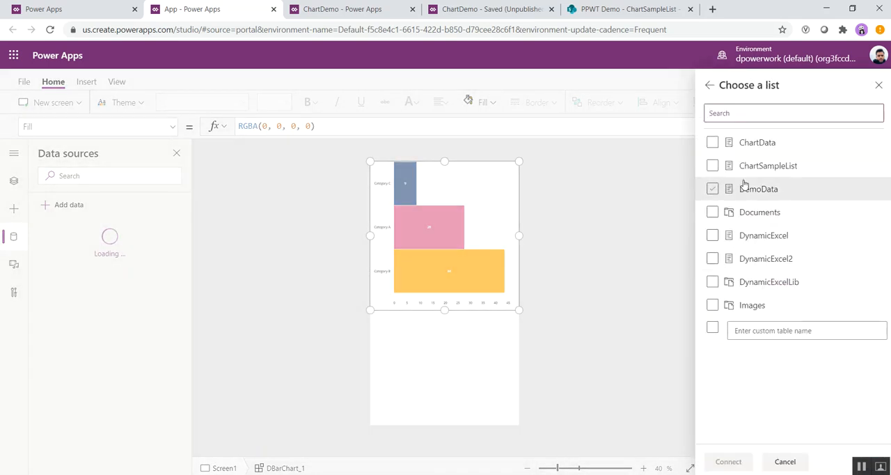
click(712, 167)
click(712, 167)
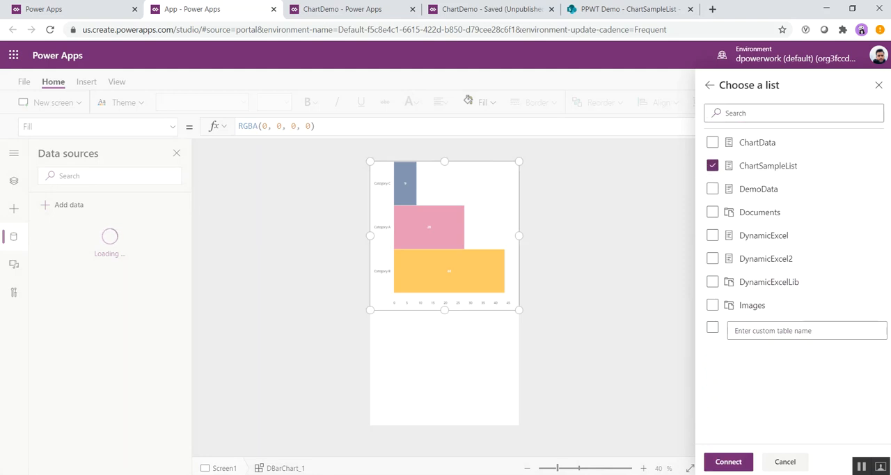
click(731, 462)
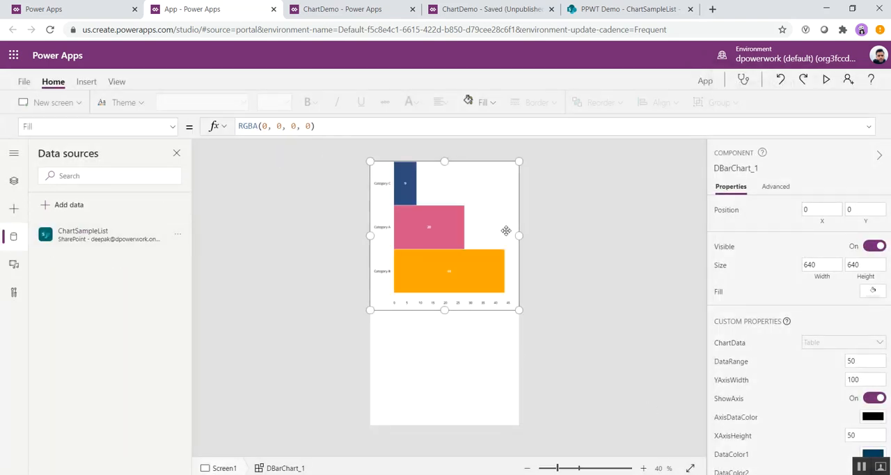
Step: Replace the bar chart's ChartData sample table with the ChartSampleList data source
click(174, 129)
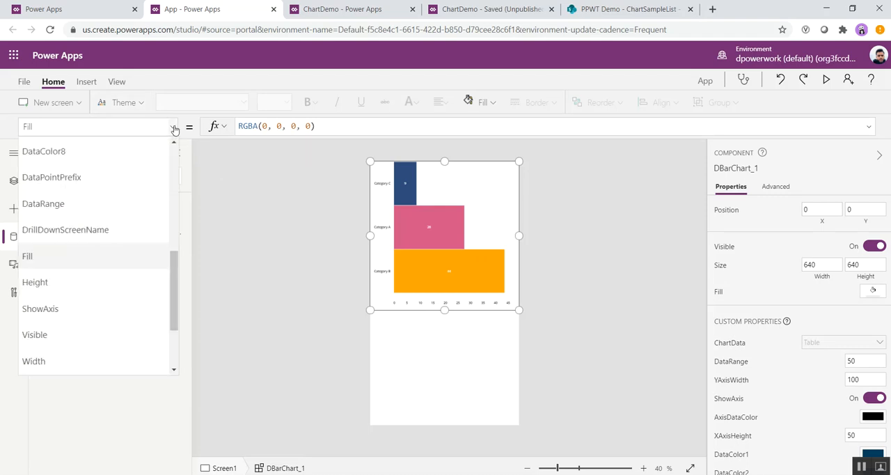
scroll(98, 260, up, 5)
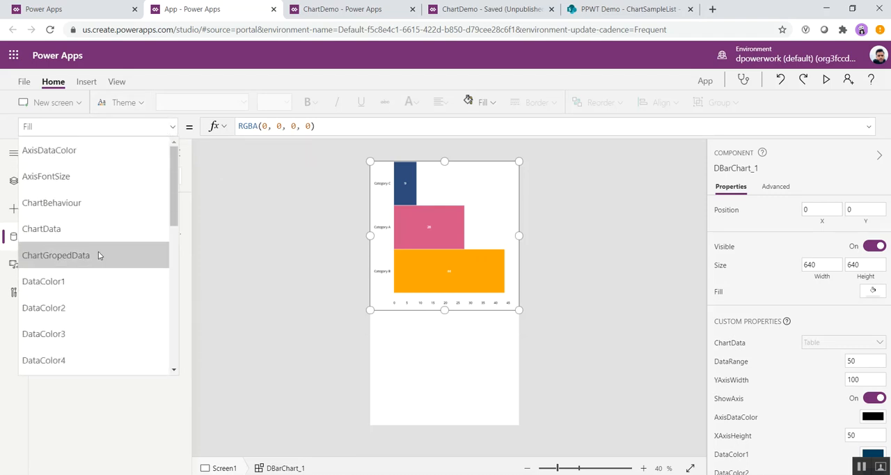
scroll(99, 261, down, 3)
scroll(98, 256, up, 3)
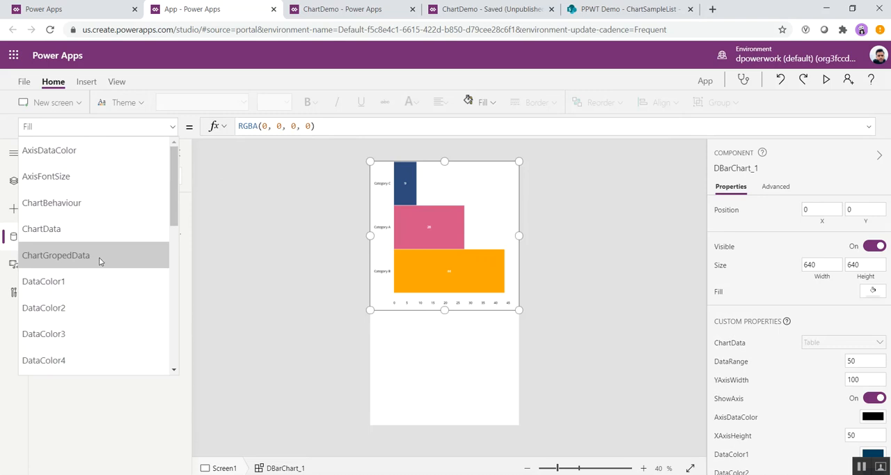
click(59, 236)
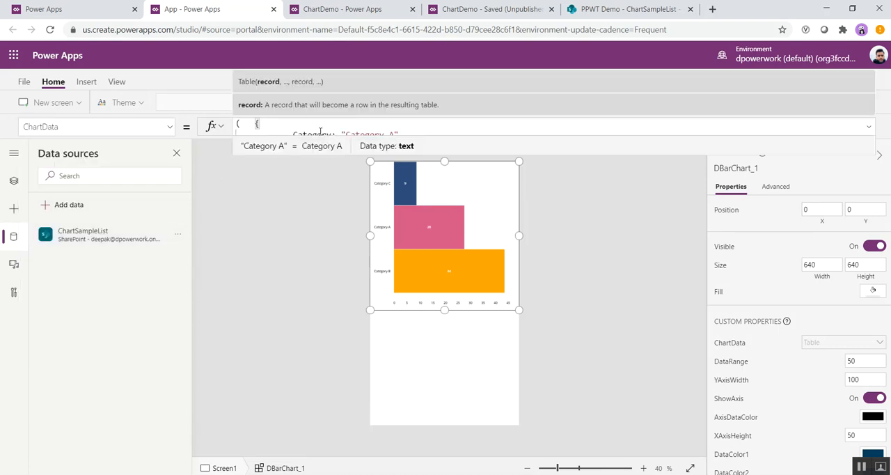
key(ctrl+a)
key(Delete)
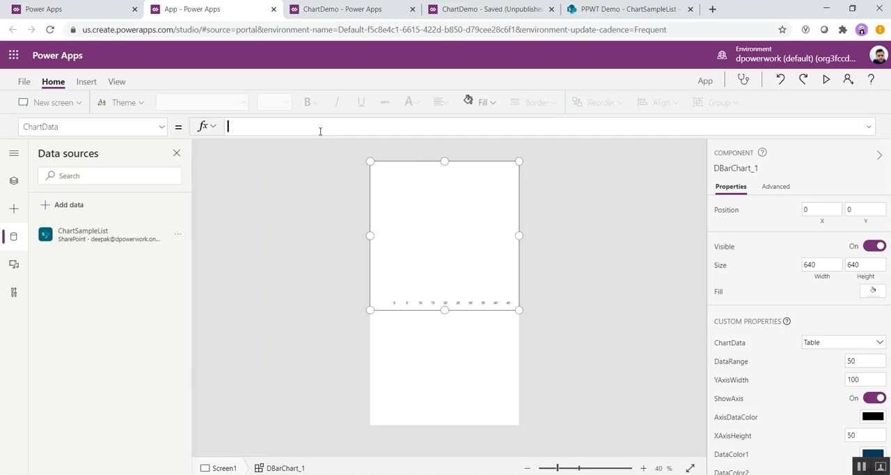
text(char)
key(Down)
key(Down)
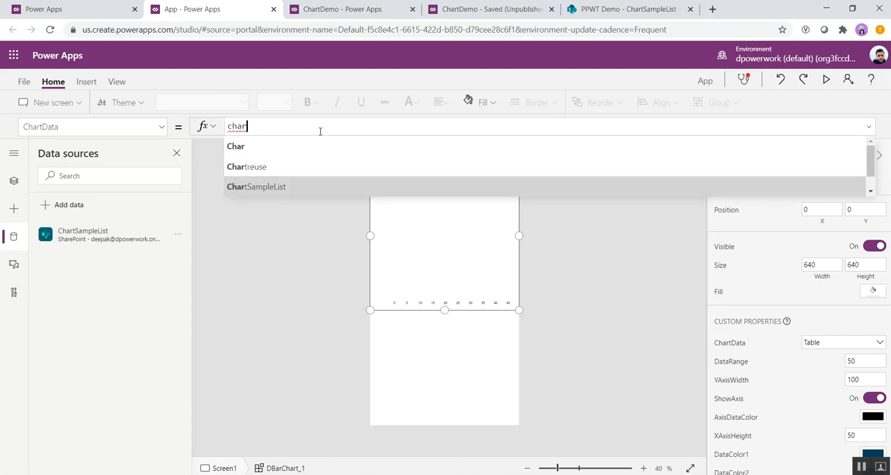
click(272, 187)
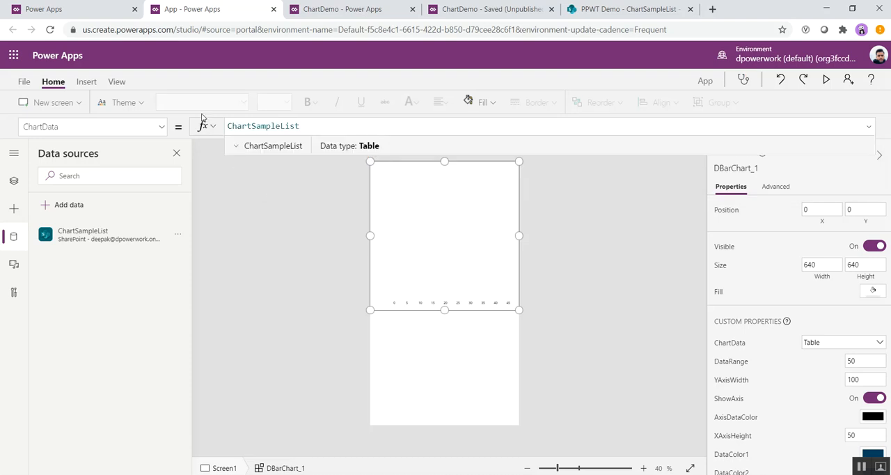
Step: Expand the bar chart's ChartGropedData formula and set its GroupBy column name to "Item"
click(161, 126)
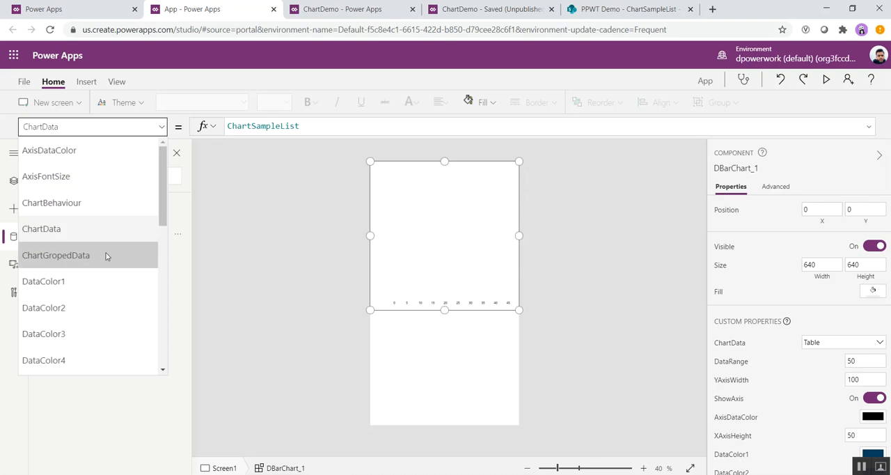
click(99, 259)
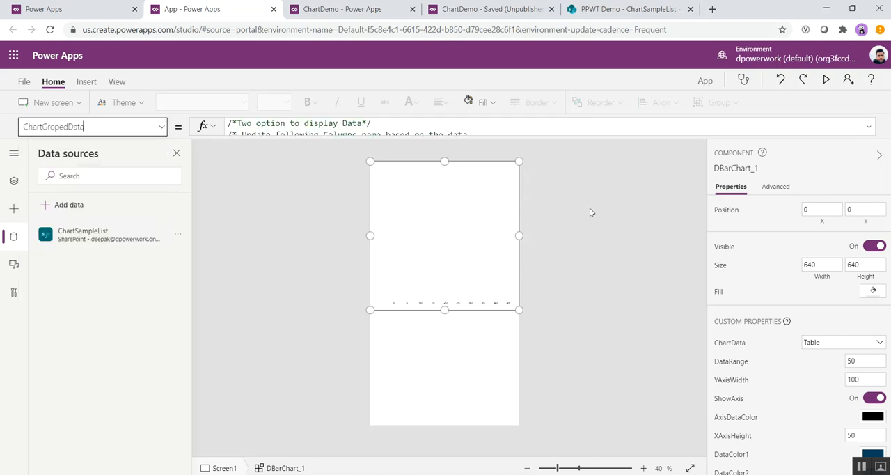
click(869, 128)
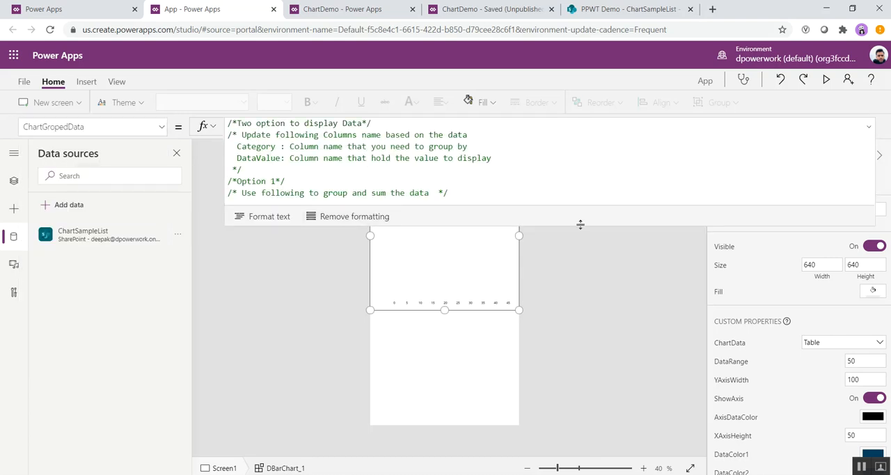
drag(579, 224, 580, 367)
scroll(353, 210, down, 2)
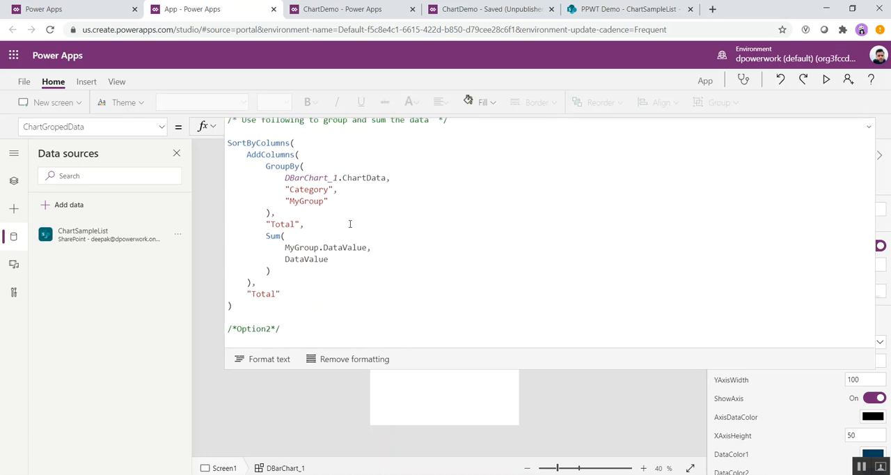
double_click(310, 189)
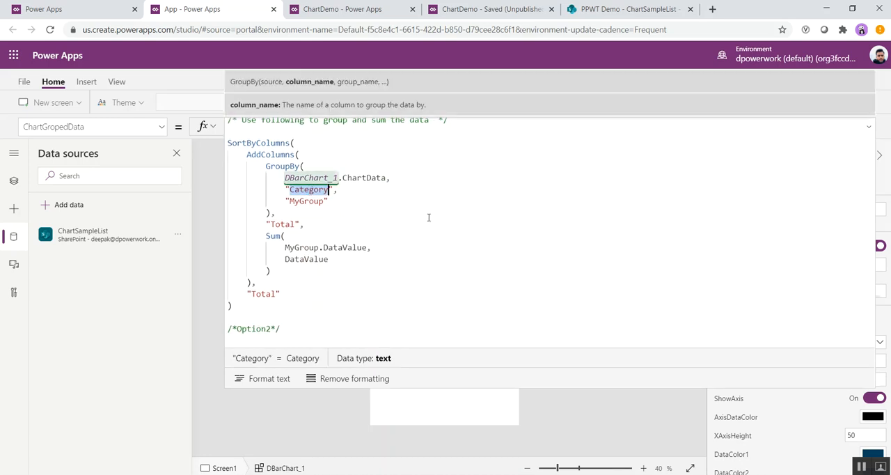
text(Item)
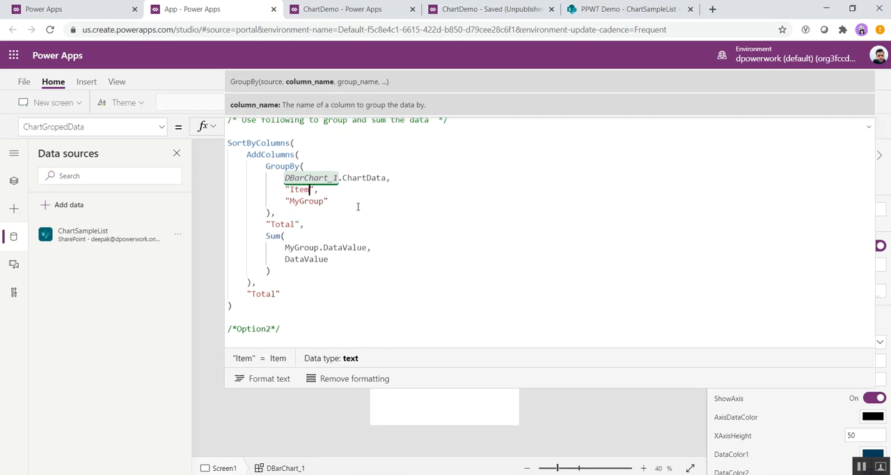
text(s)
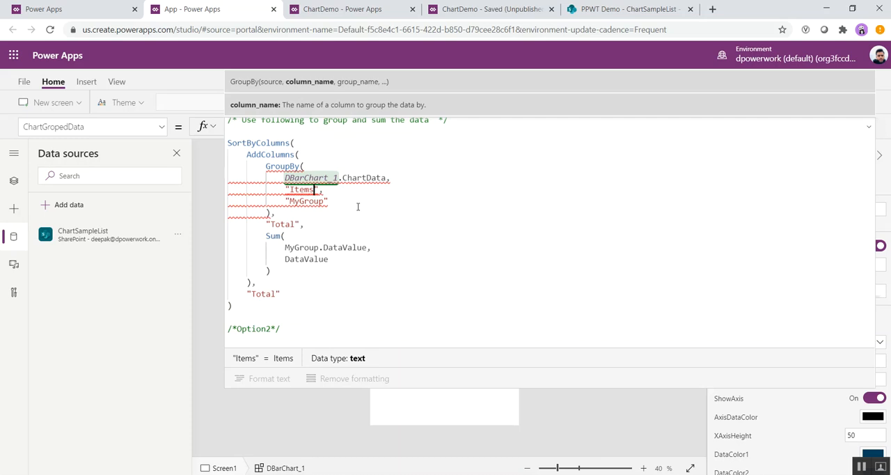
key(BackSpace)
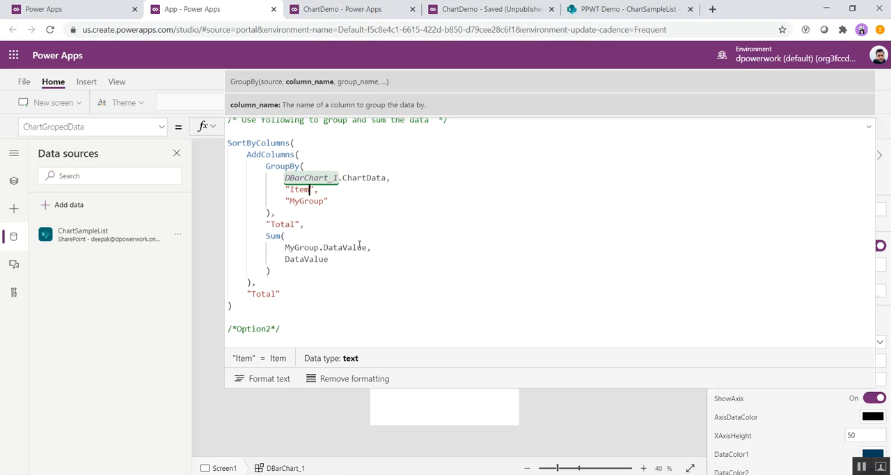
Step: Change the Sum arguments in the ChartGropedData formula to MyGroup.Total and Total
double_click(343, 247)
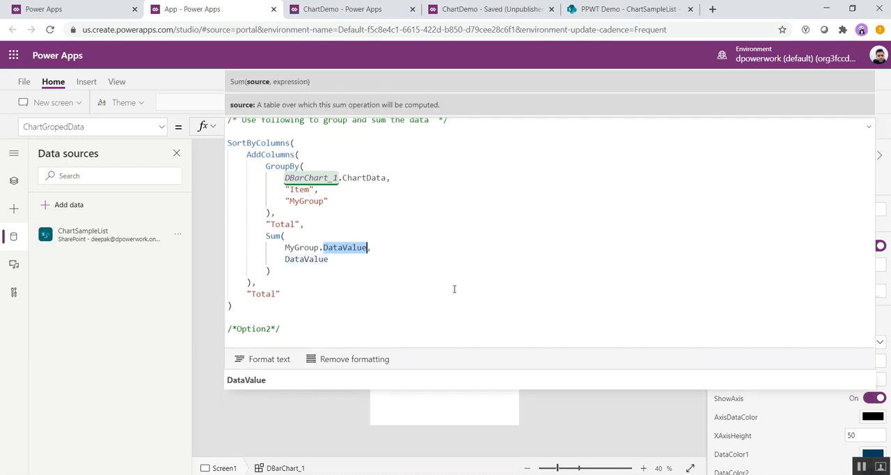
text(Total)
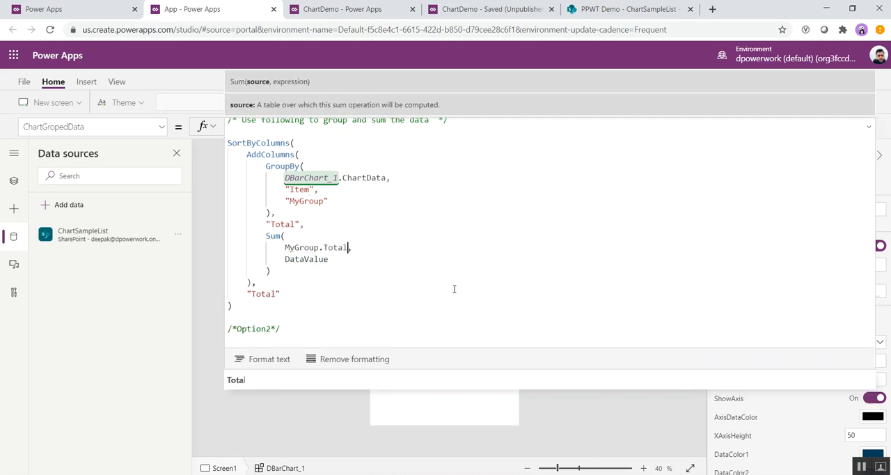
double_click(304, 260)
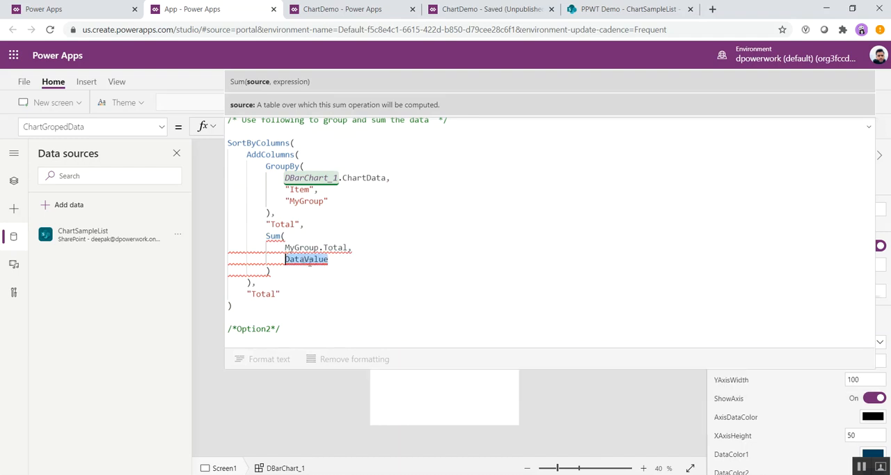
key(BackSpace)
text(Toatl)
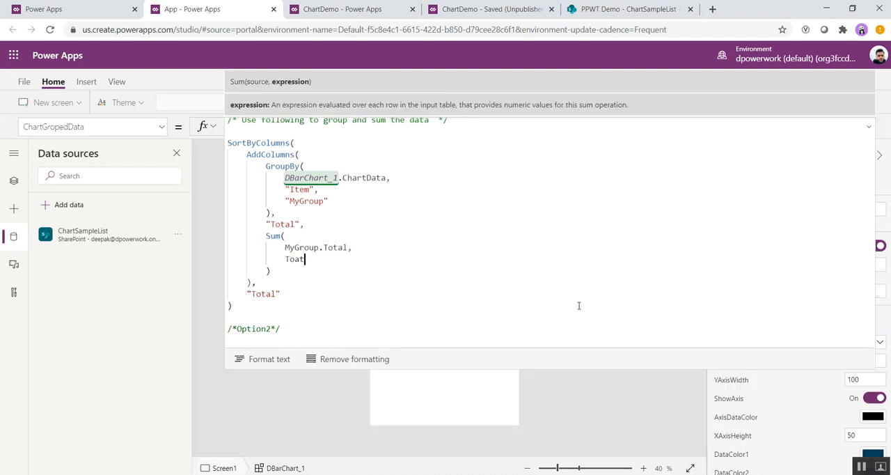
key(BackSpace)
key(BackSpace)
key(BackSpace)
text(tal)
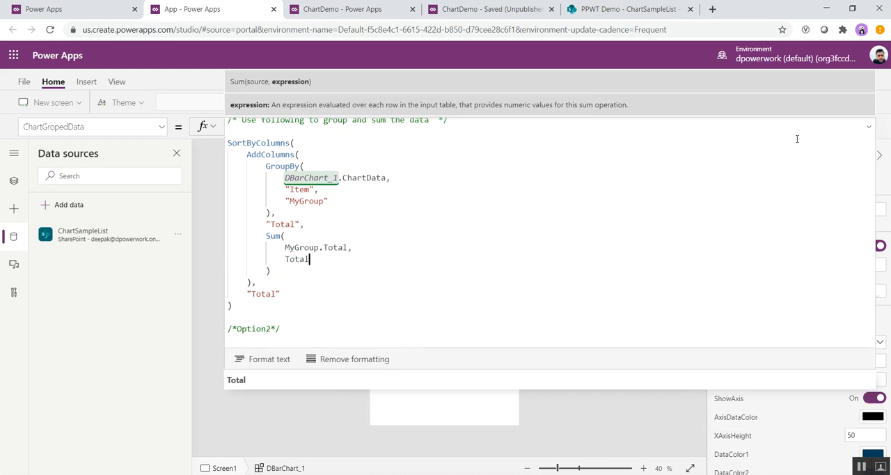
Step: Collapse the expanded ChartGropedData formula and look at the bar chart on Screen1
click(868, 130)
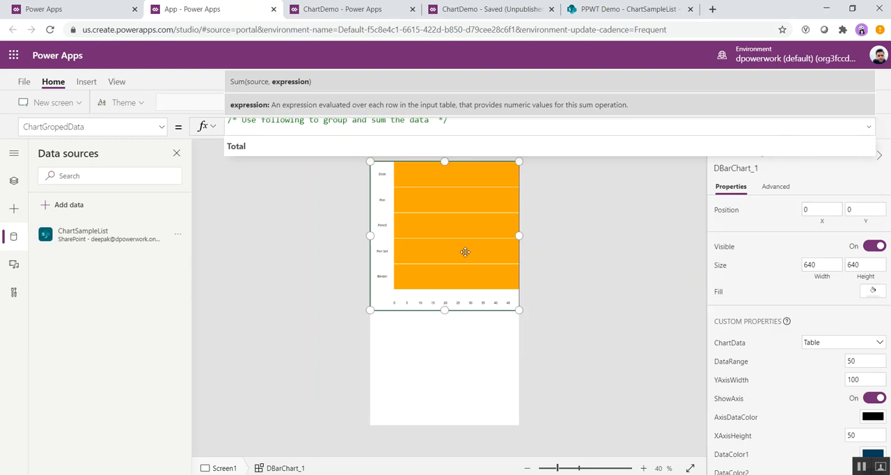
click(539, 264)
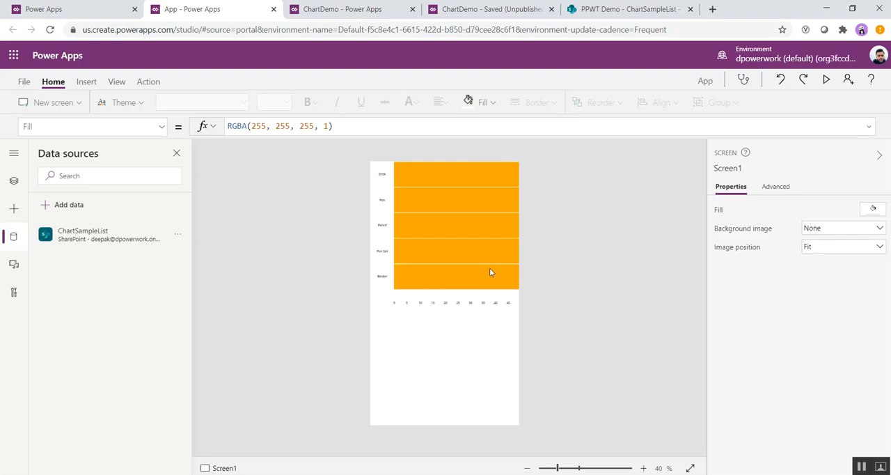
click(161, 126)
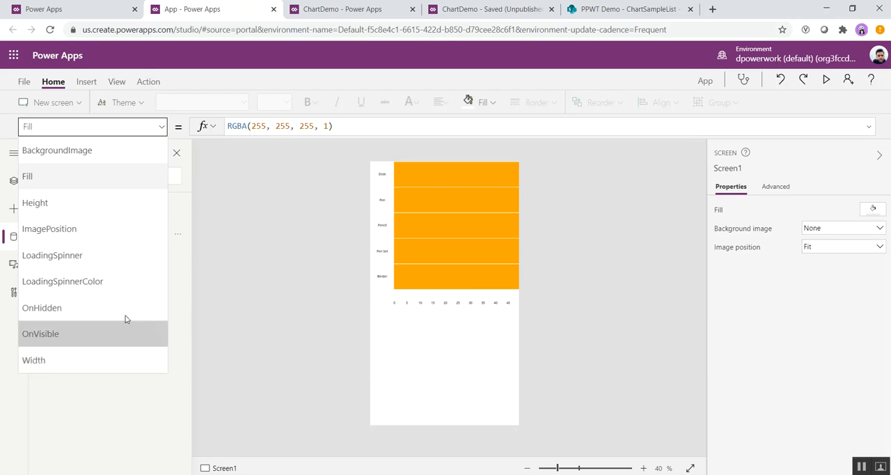
click(317, 279)
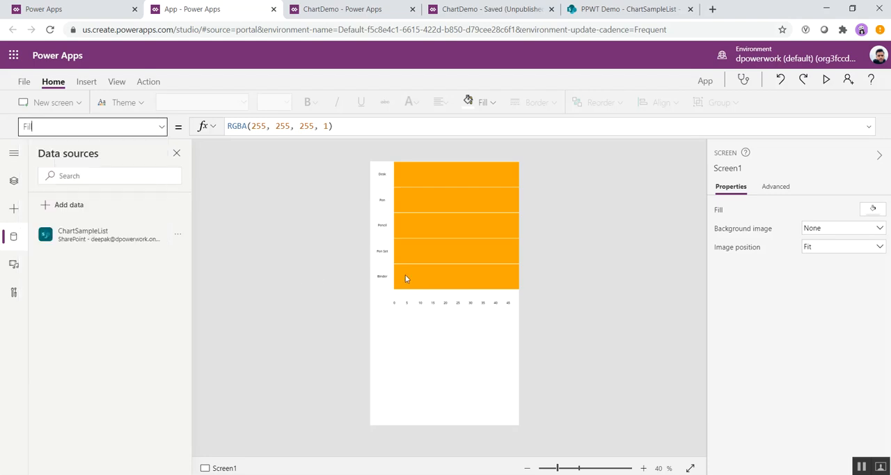
Step: Set the bar chart's DataRange property to 500
click(433, 279)
click(161, 127)
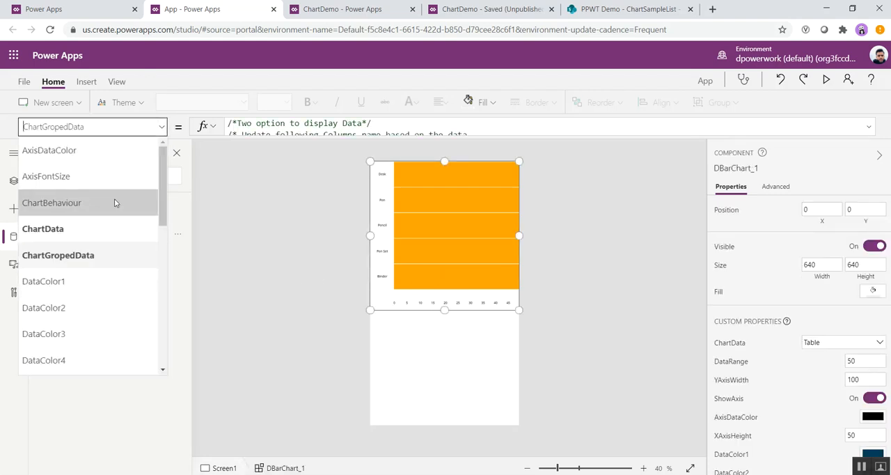
scroll(126, 278, down, 2)
scroll(125, 279, down, 3)
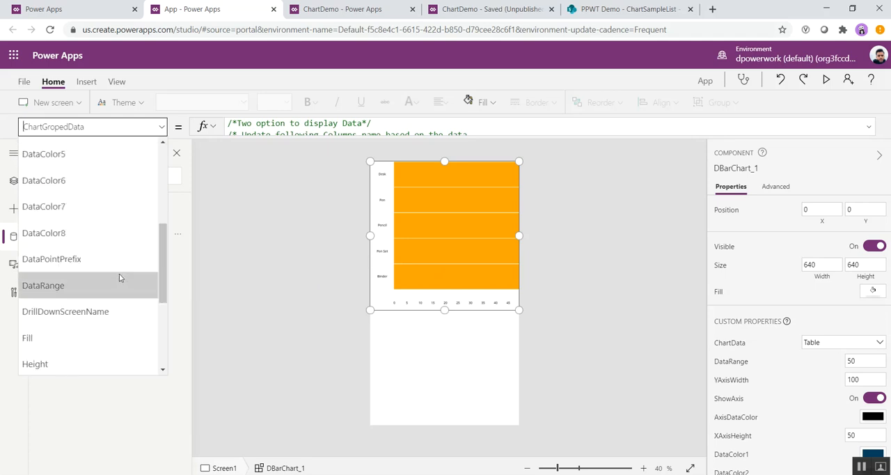
click(93, 286)
click(237, 126)
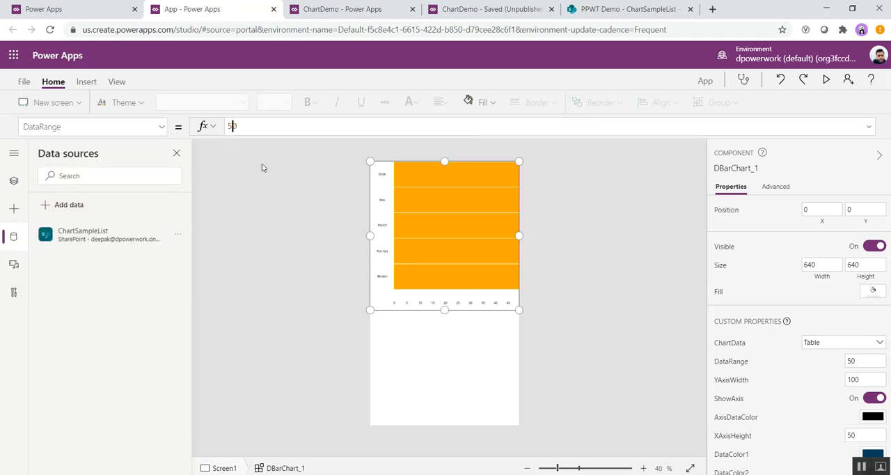
key(BackSpace)
key(BackSpace)
text(500)
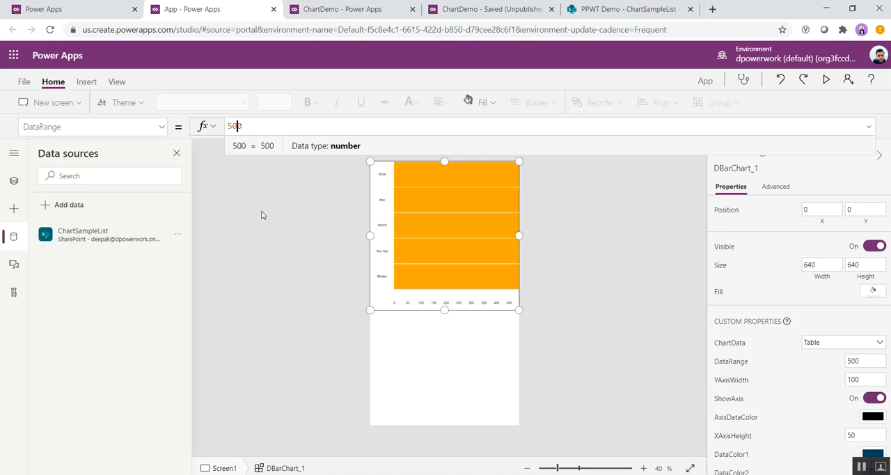
Step: Raise the bar chart's DataRange to 12000
key(BackSpace)
key(BackSpace)
key(BackSpace)
text(1000)
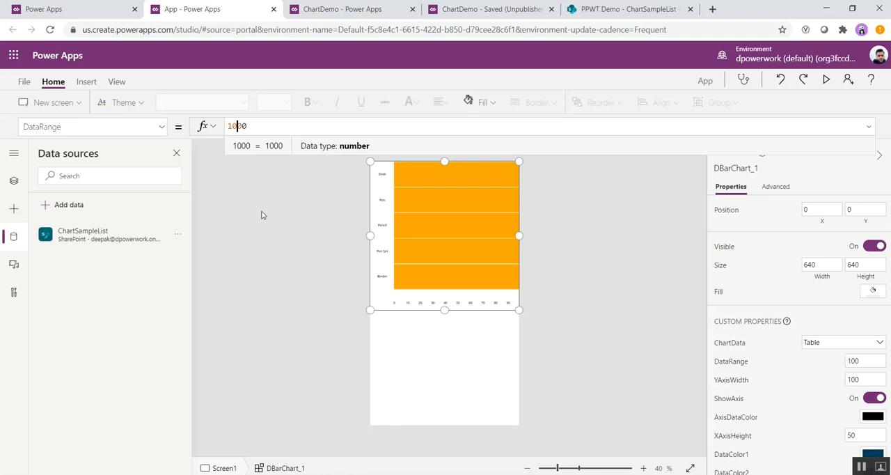
key(Left)
key(Left)
key(Left)
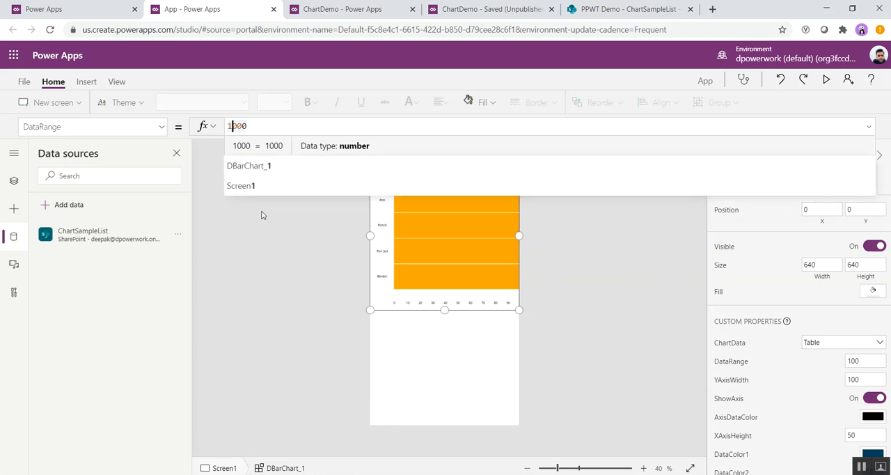
key(BackSpace)
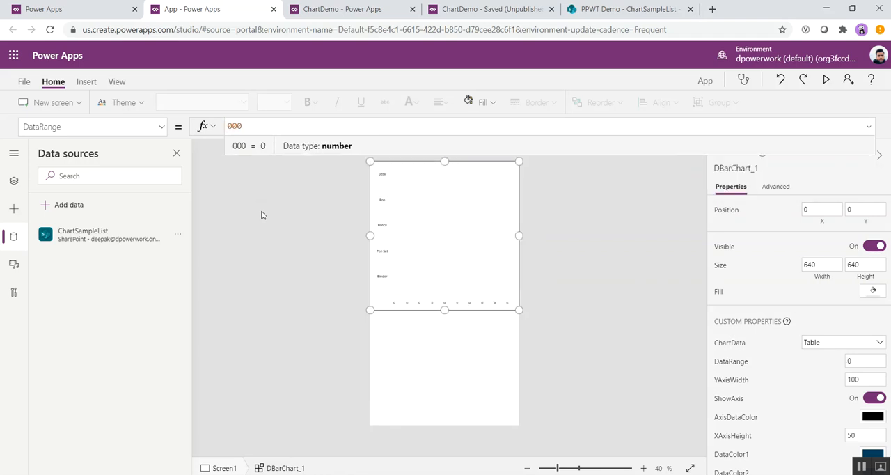
text(1200)
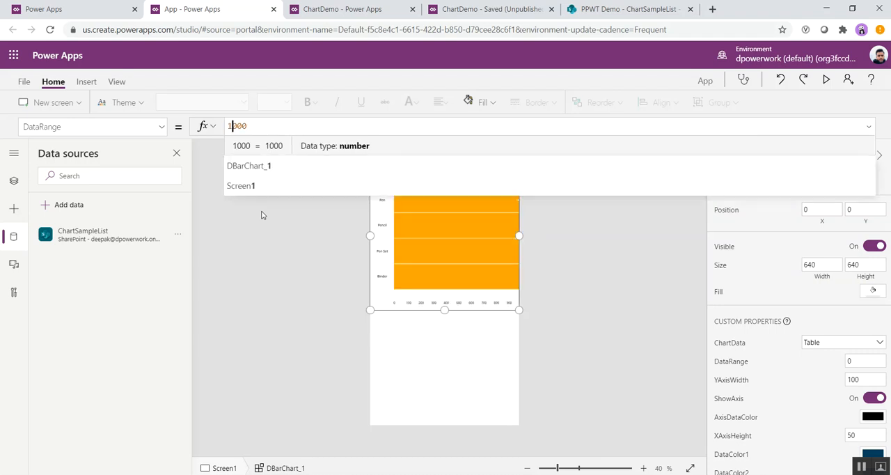
key(BackSpace)
key(BackSpace)
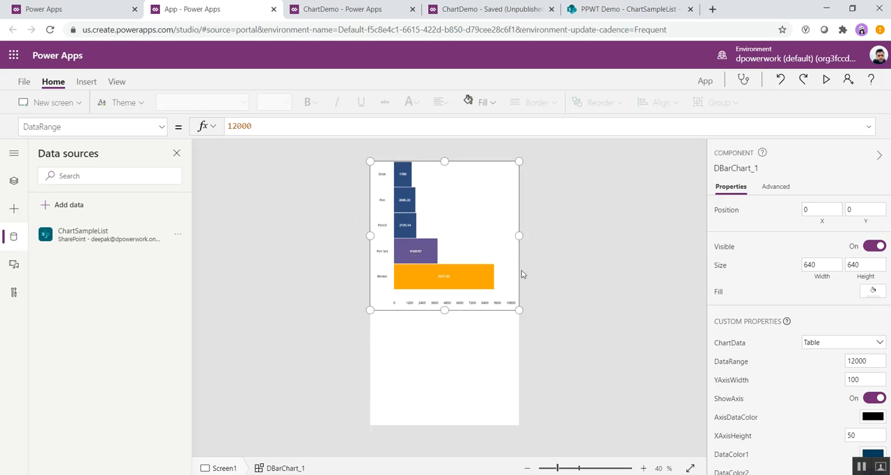
Step: In the bar chart's ChartGropedData formula, change the first Sum argument to MyGroup.Units
click(464, 330)
click(464, 302)
click(160, 128)
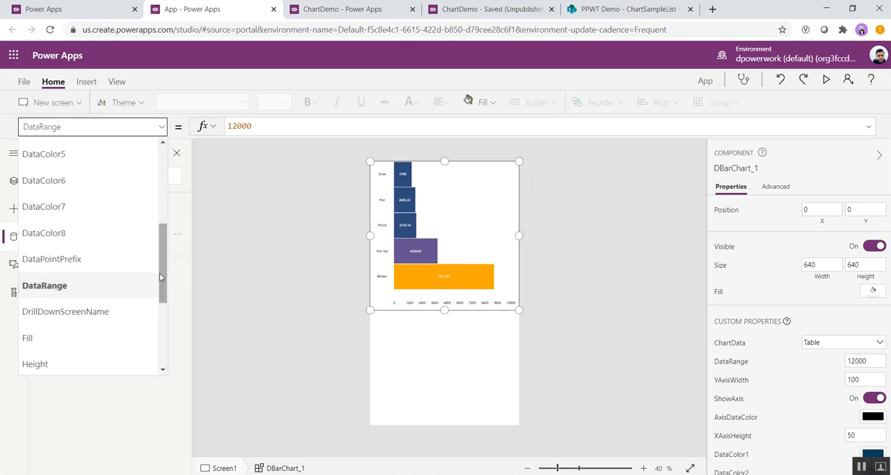
scroll(160, 277, up, 4)
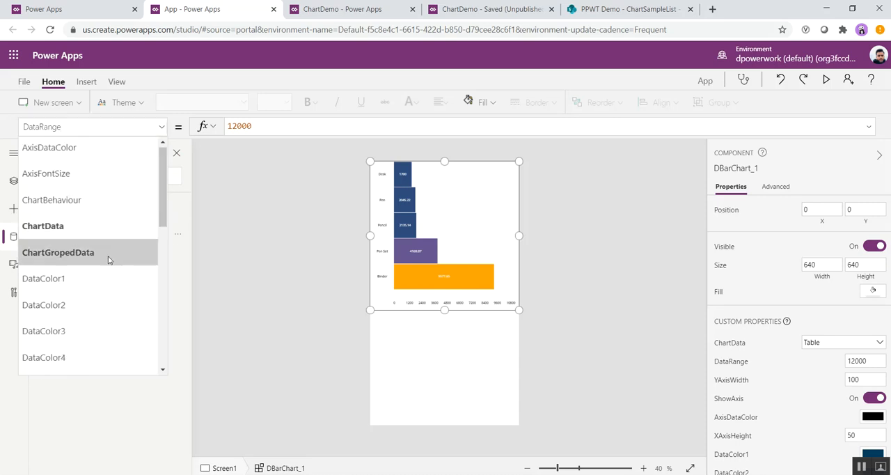
click(108, 254)
click(869, 126)
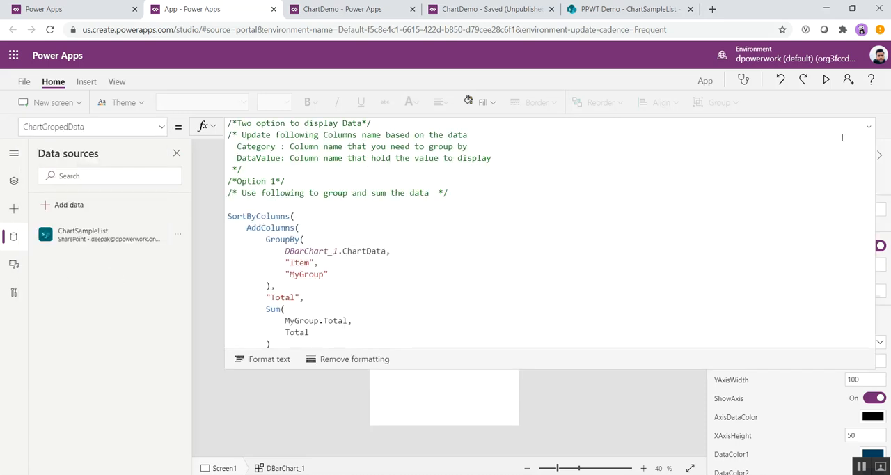
scroll(349, 266, down, 1)
double_click(335, 284)
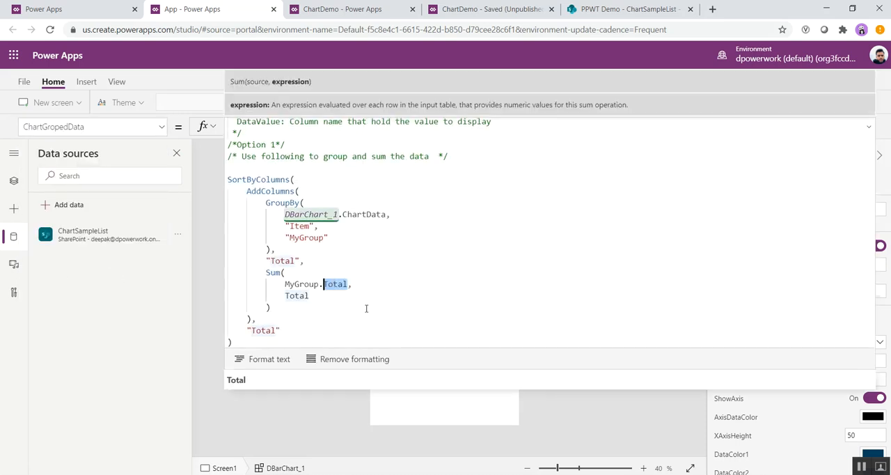
key(BackSpace)
key(BackSpace)
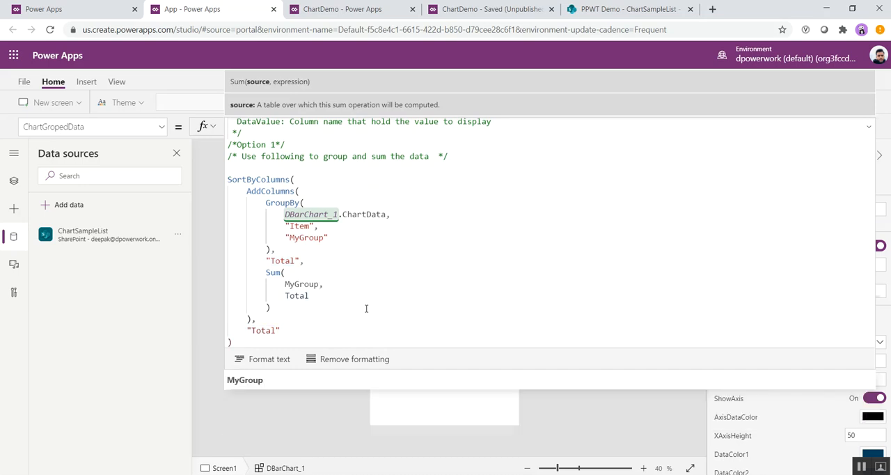
text(.uni)
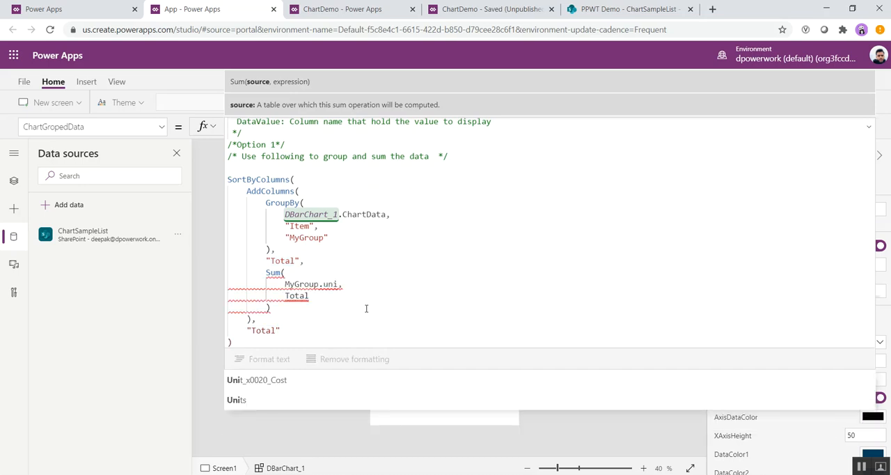
key(BackSpace)
key(BackSpace)
key(BackSpace)
key(BackSpace)
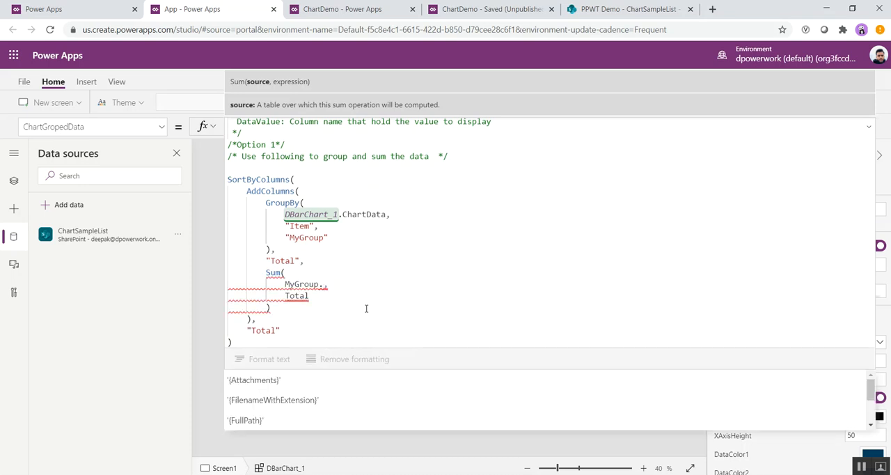
scroll(334, 389, down, 5)
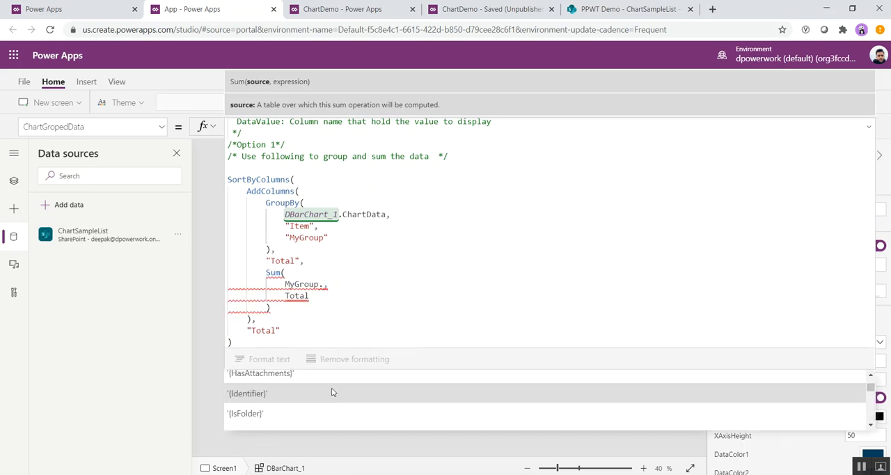
scroll(328, 398, down, 5)
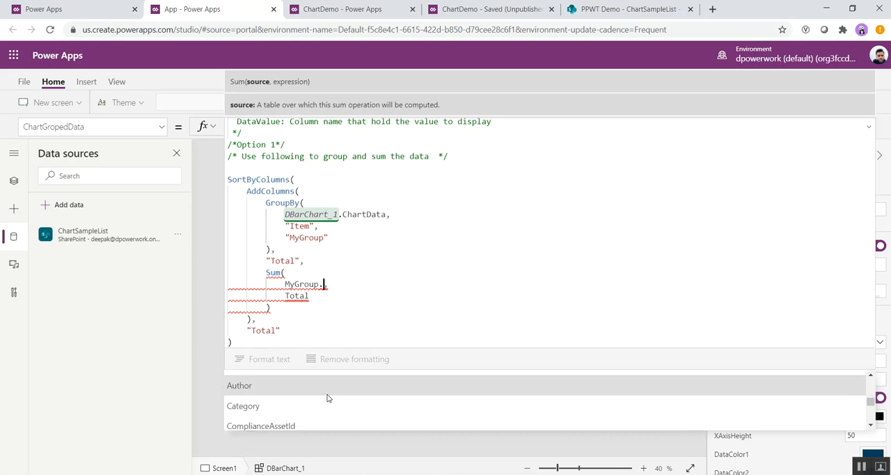
scroll(329, 398, down, 5)
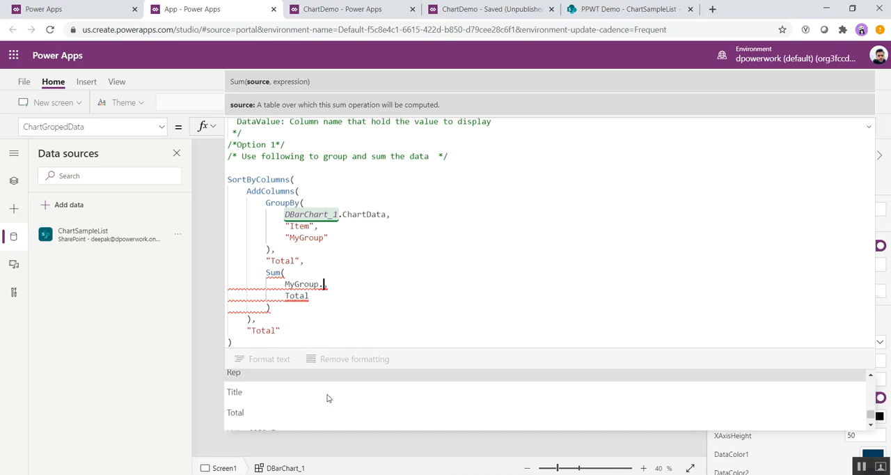
click(289, 423)
text(,)
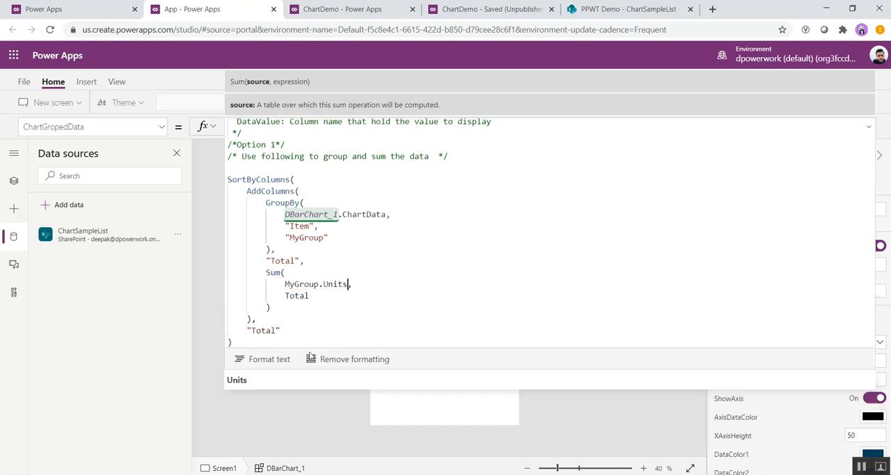
Step: Replace the second Sum argument in the ChartGropedData formula with Units and collapse the formula
double_click(298, 296)
key(BackSpace)
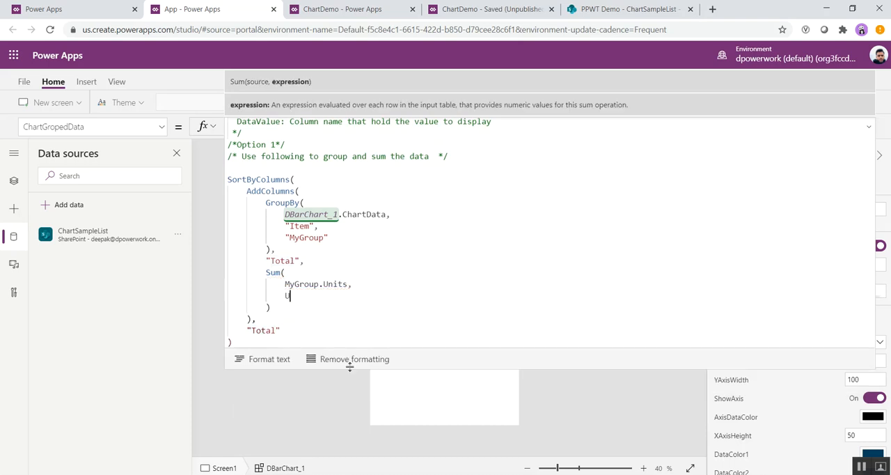
text(Units)
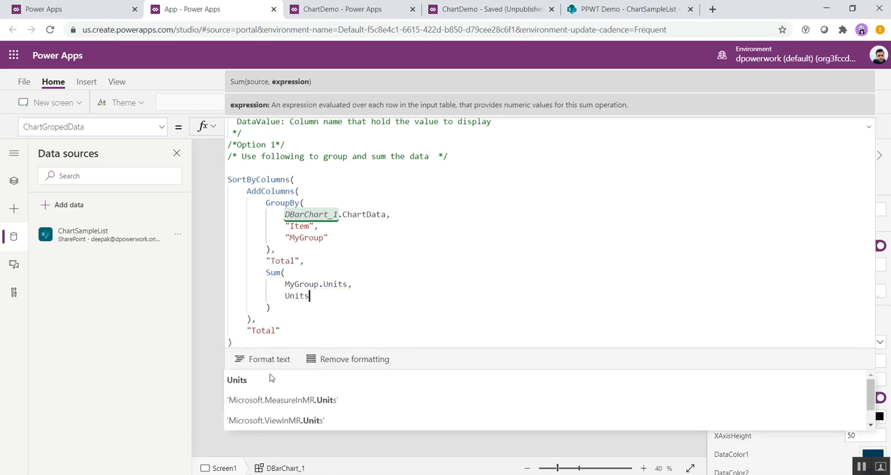
click(265, 382)
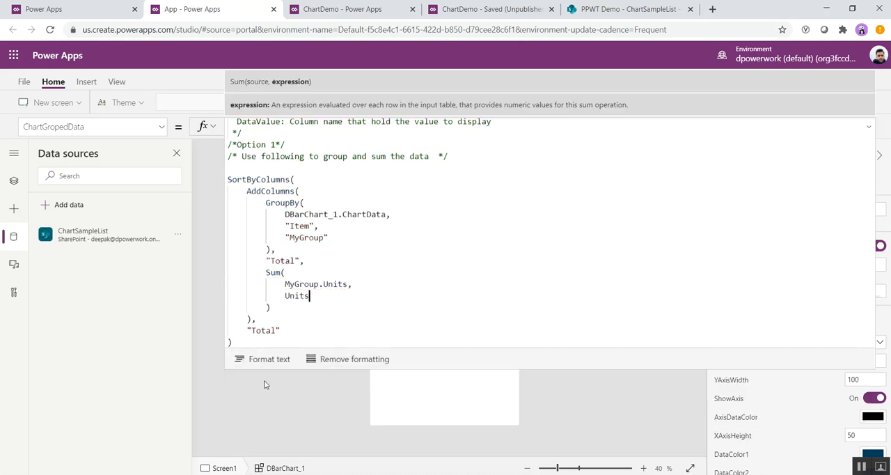
click(869, 127)
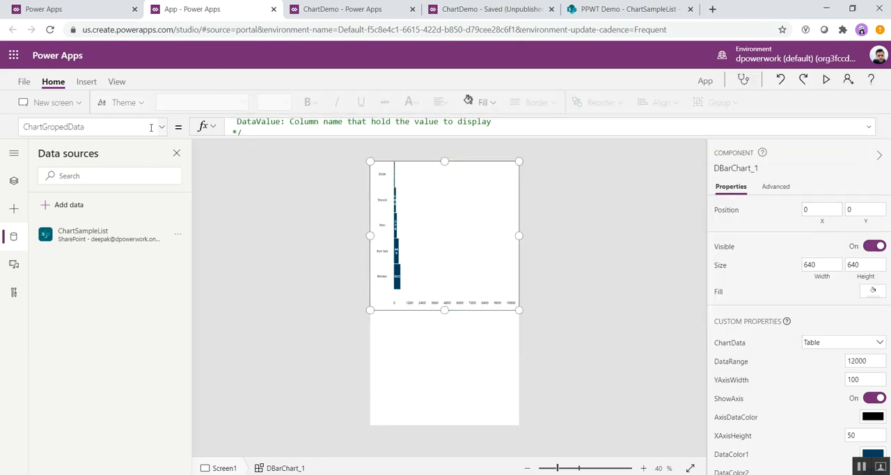
Step: Set the bar chart's DataRange to 800 to suit the Units values
click(164, 129)
scroll(85, 220, down, 5)
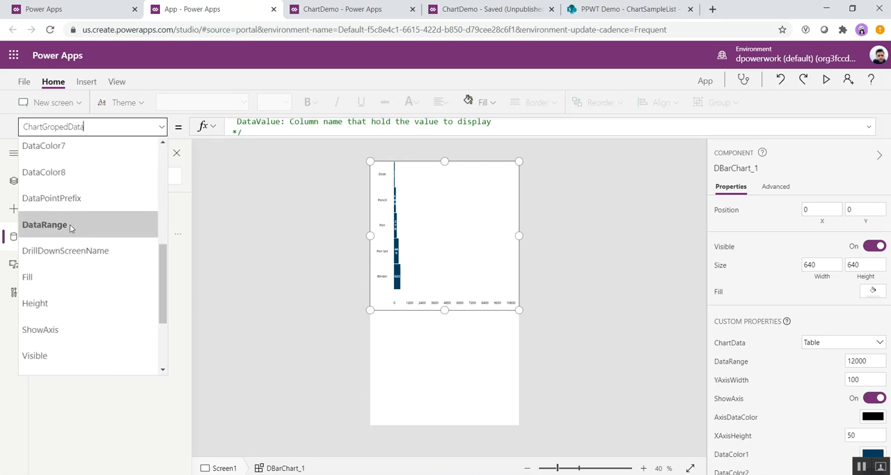
click(77, 231)
click(240, 127)
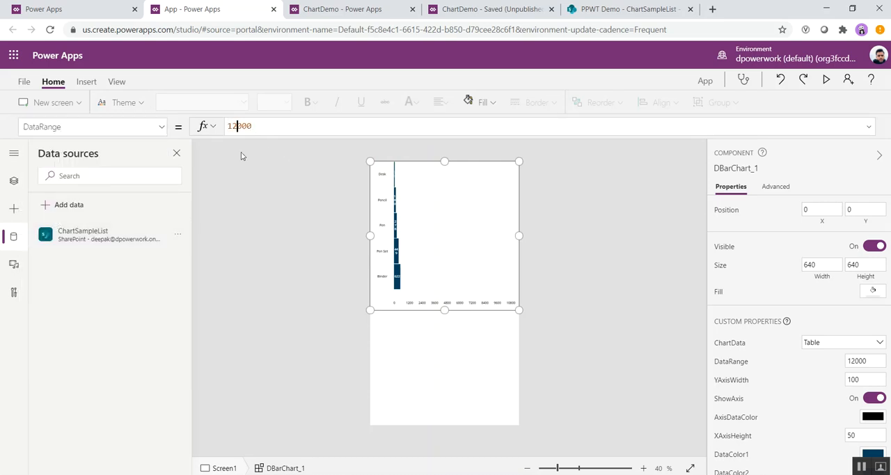
key(BackSpace)
key(BackSpace)
text(8)
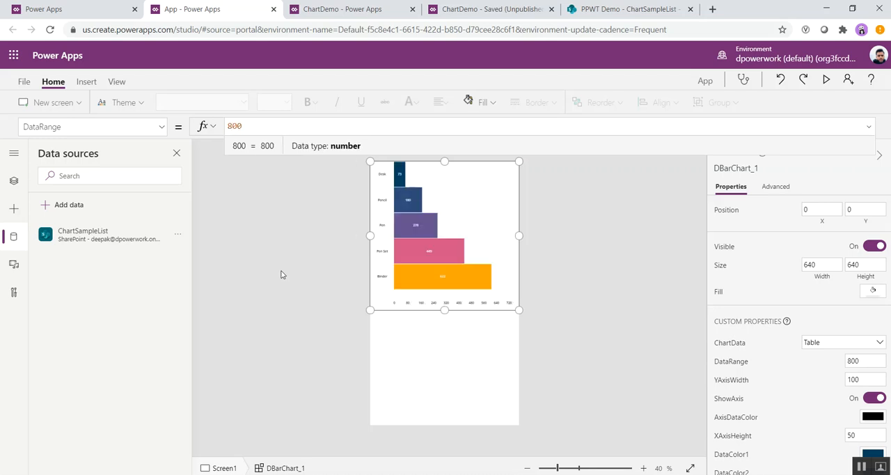
click(615, 288)
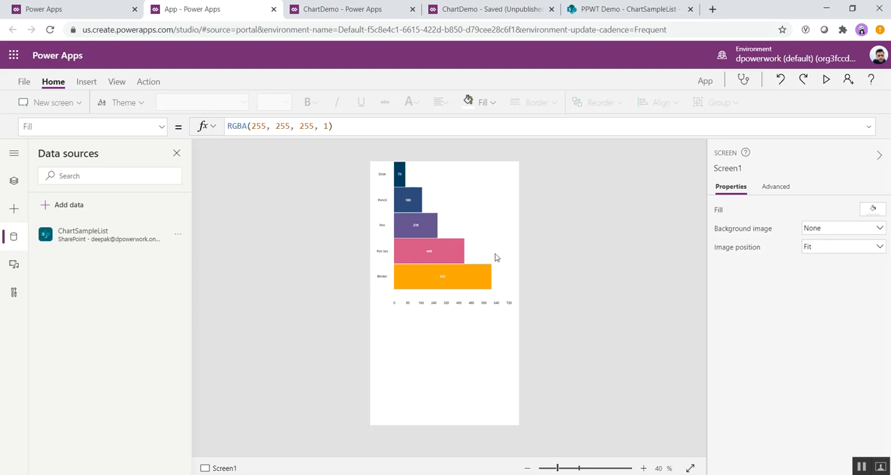
Step: Preview the app to check the bar chart at full size, then return to editing and select the chart
click(826, 81)
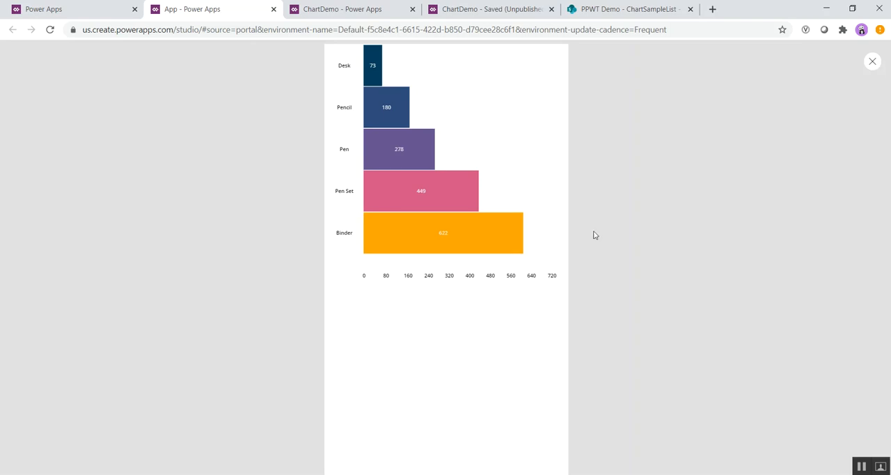
click(871, 63)
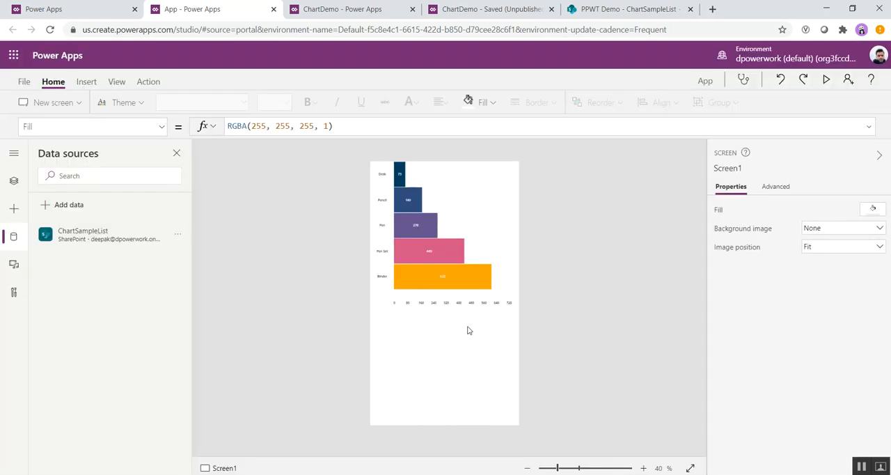
click(505, 255)
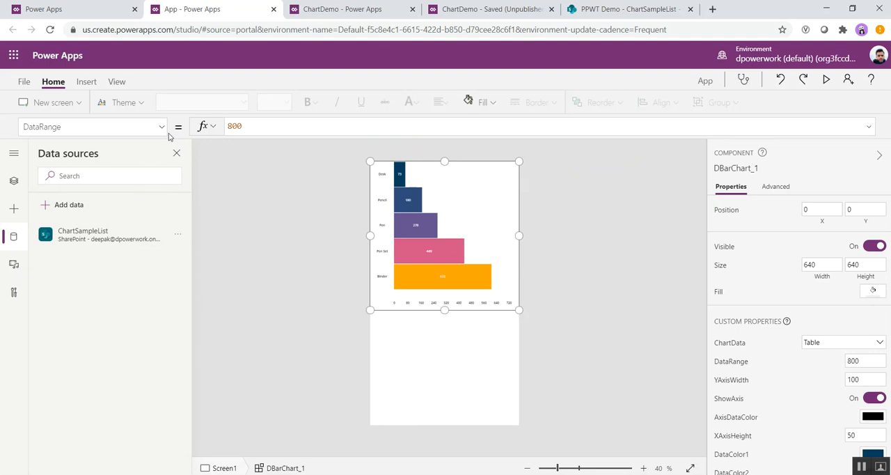
Step: Set the bar chart's ShowAxis property to false to hide its axis
click(162, 127)
click(91, 329)
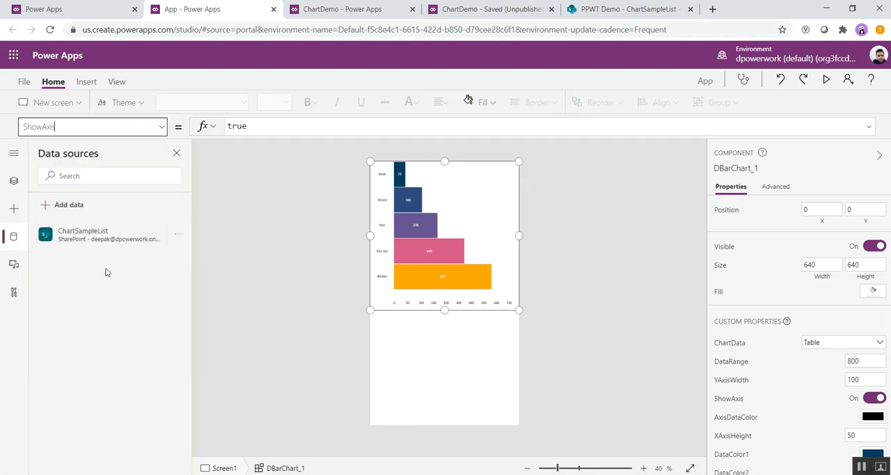
double_click(242, 126)
text(fa)
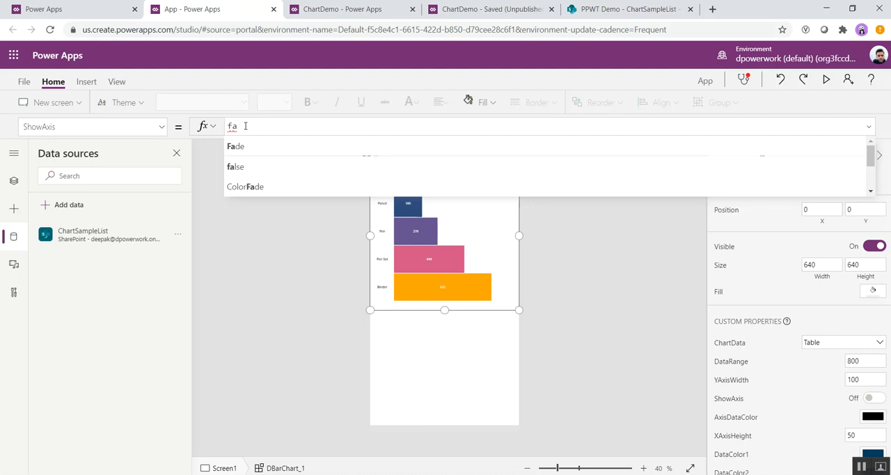
key(Down)
key(Tab)
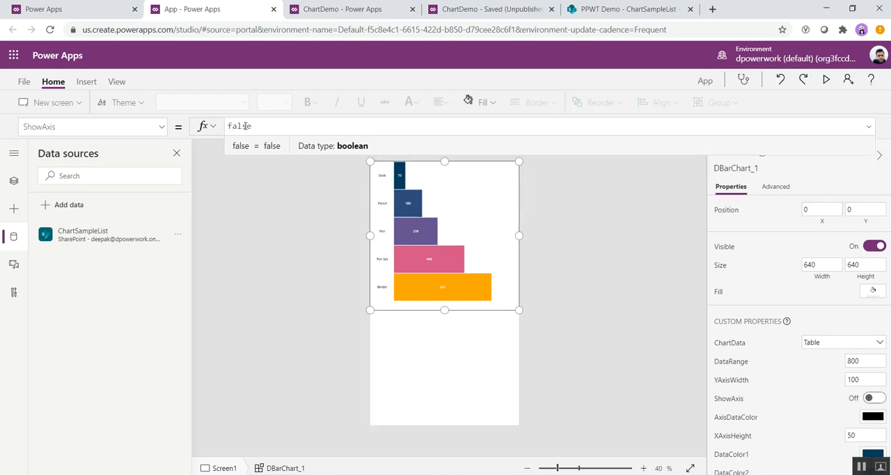
Step: Stretch the bar chart to the full screen height of 1136, preview the app and return to editing
drag(444, 309, 438, 424)
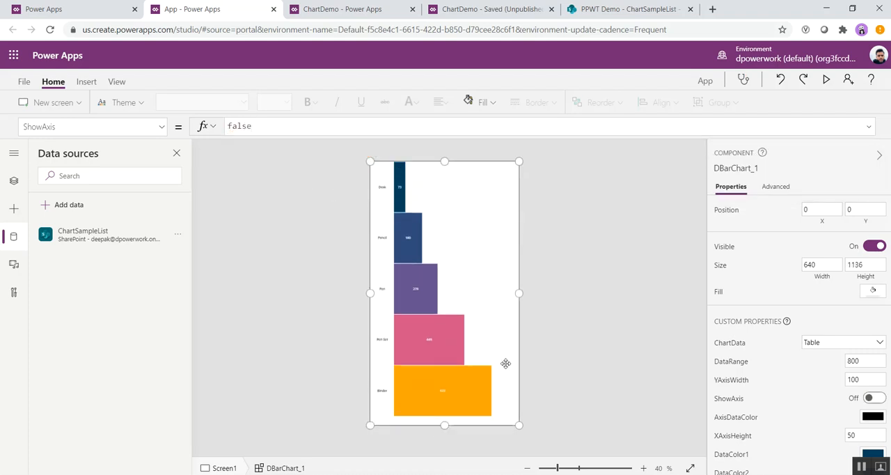
click(543, 328)
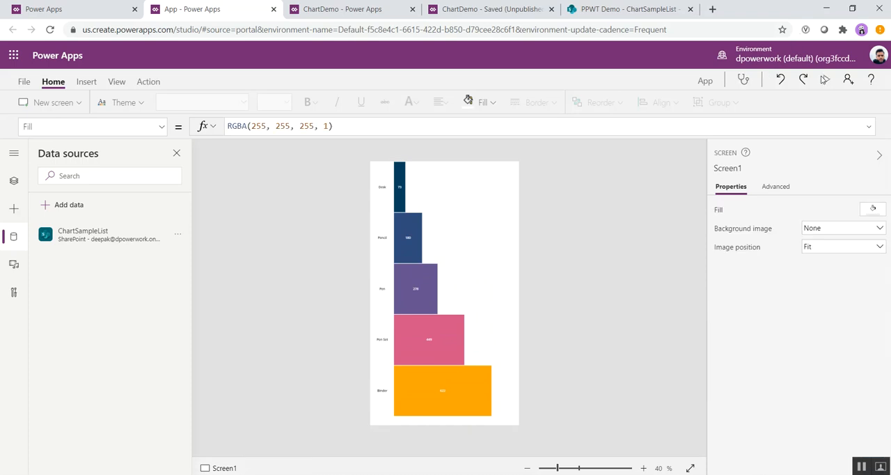
click(824, 79)
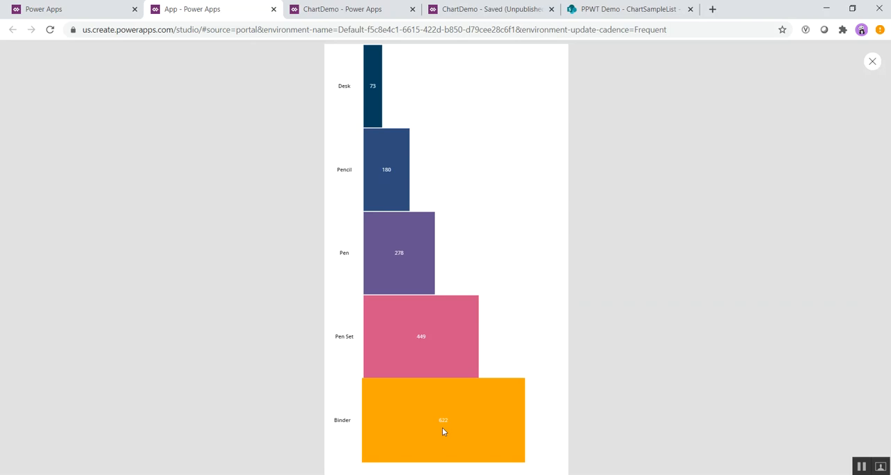
click(872, 61)
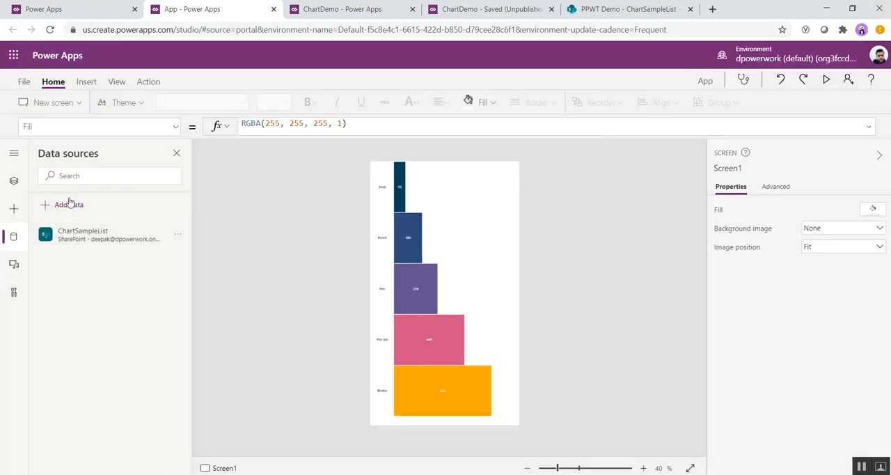
Step: Show the app's screen tree and add a second, empty screen
click(14, 181)
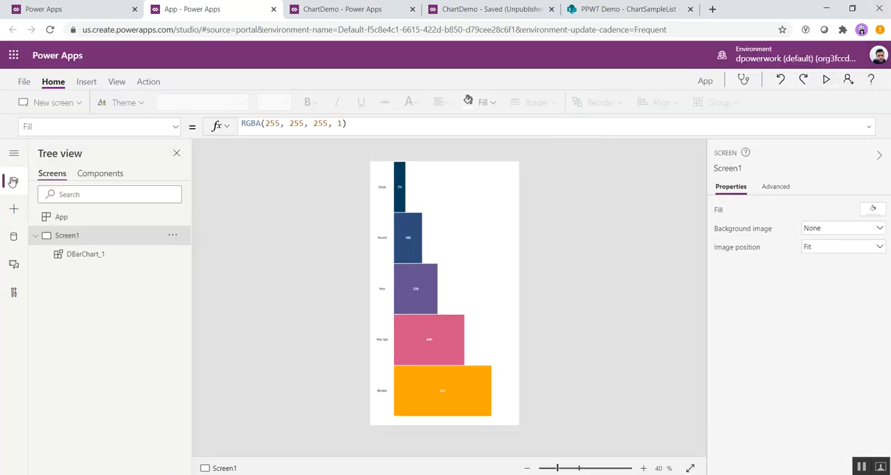
click(44, 105)
click(60, 174)
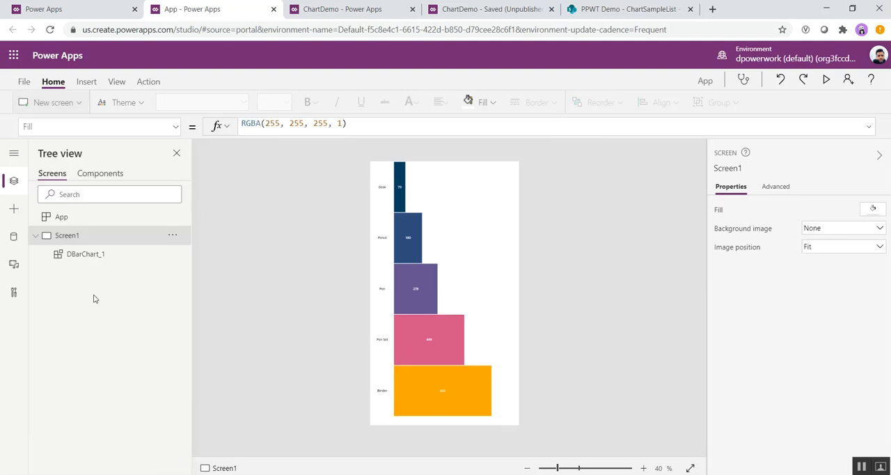
Step: Select DBarChart_1 and examine its ChartBehaviour formula for the filter and drilldown options
click(82, 254)
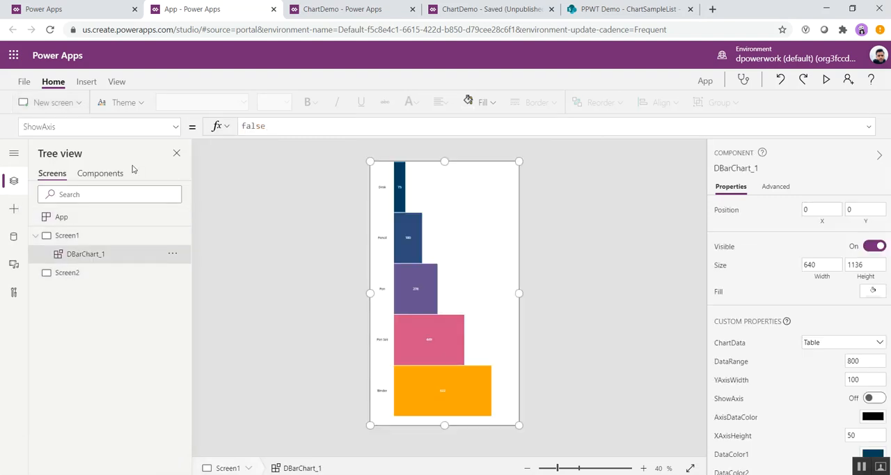
click(174, 127)
scroll(108, 234, up, 5)
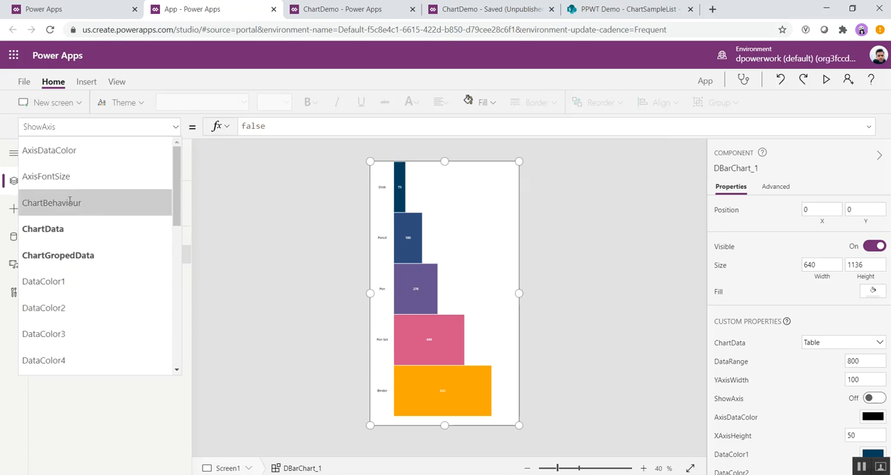
click(60, 202)
double_click(244, 126)
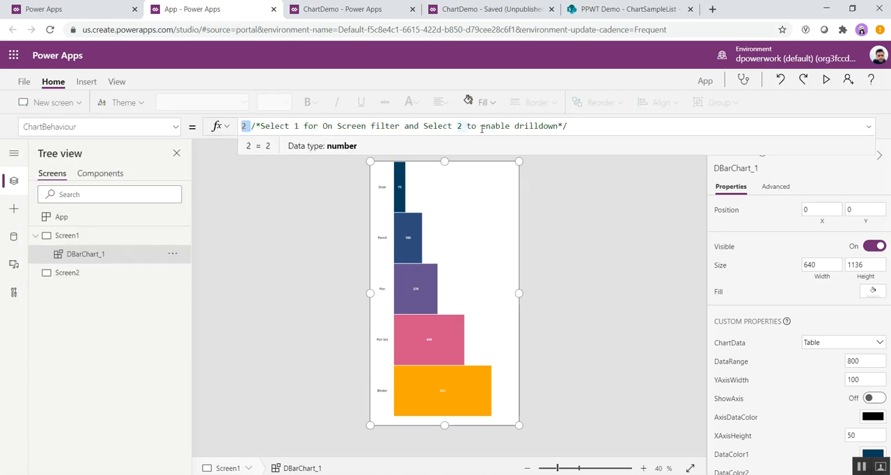
Step: Set the bar chart's DrillDownScreenName property to Screen2
click(177, 128)
scroll(91, 265, down, 5)
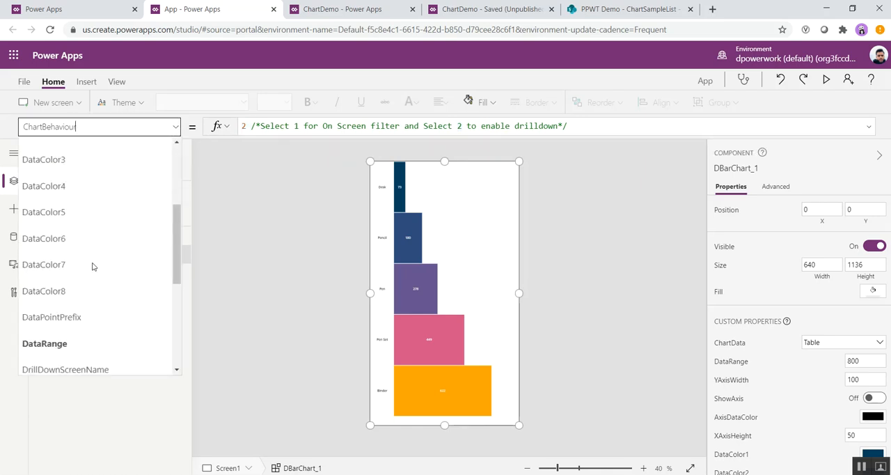
click(83, 255)
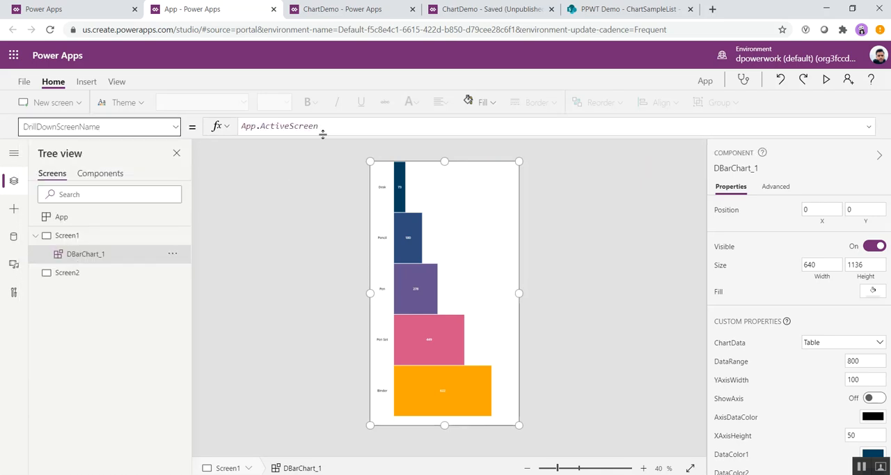
text(scre)
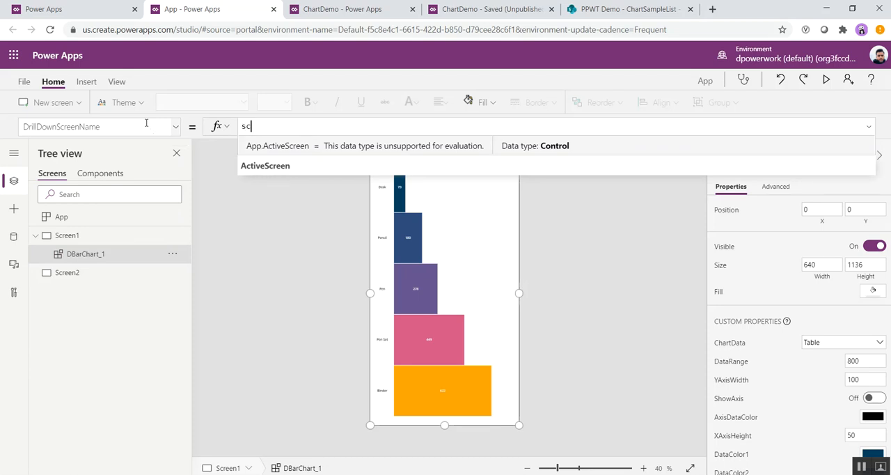
key(Down)
key(Down)
key(Return)
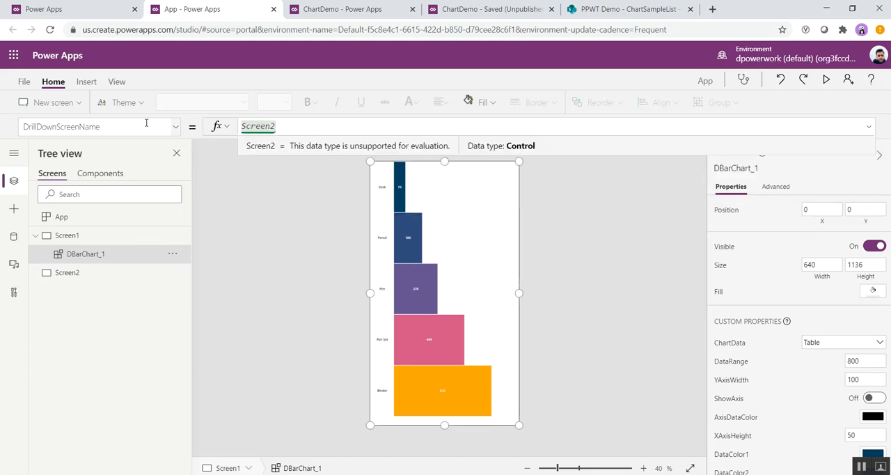
Step: Insert a label on Screen2 and place it mid-screen, enlarged to about 560 by 170
click(74, 274)
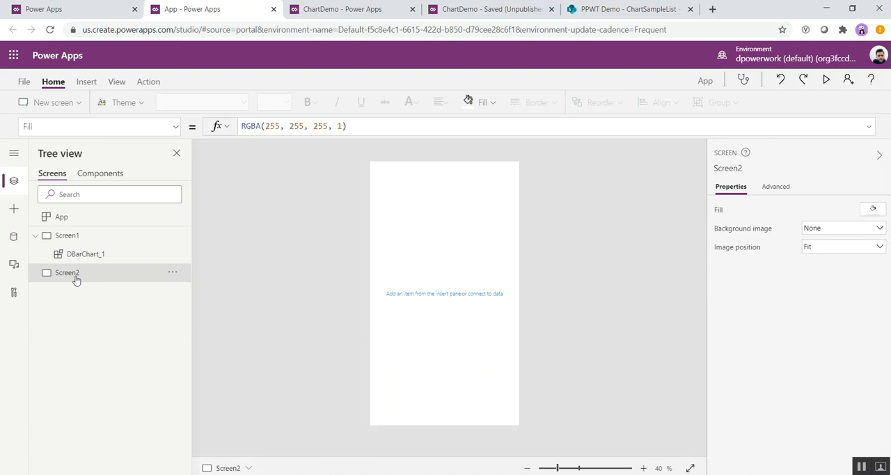
click(86, 82)
click(117, 104)
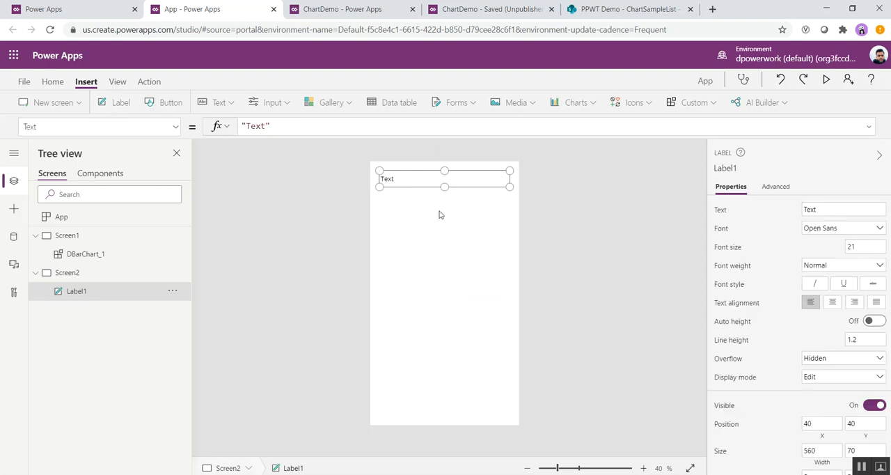
drag(424, 179, 441, 294)
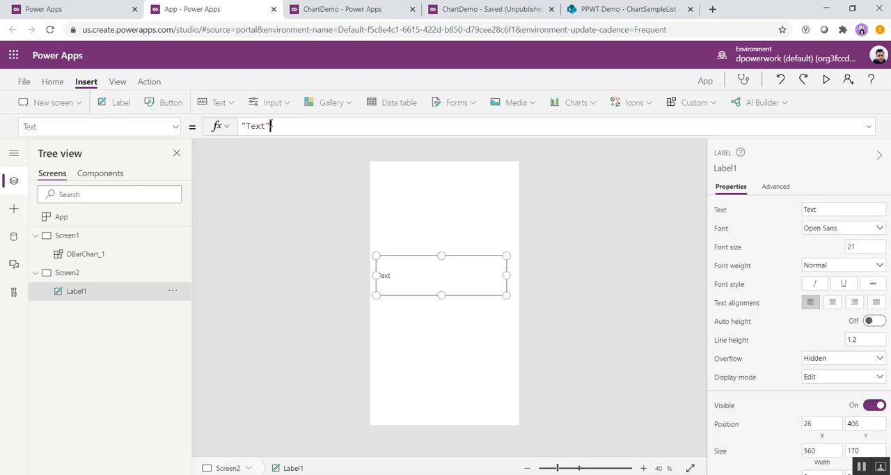
Step: Set the label's Text formula to DBarChart_1.ChartSelectedItem.Category
triple_click(273, 125)
text(dbar)
key(Tab)
text(.se)
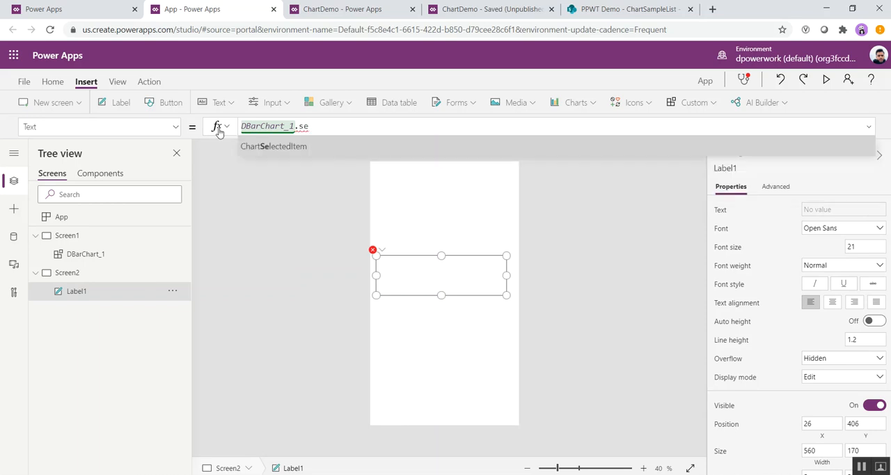
key(Tab)
text(.cat)
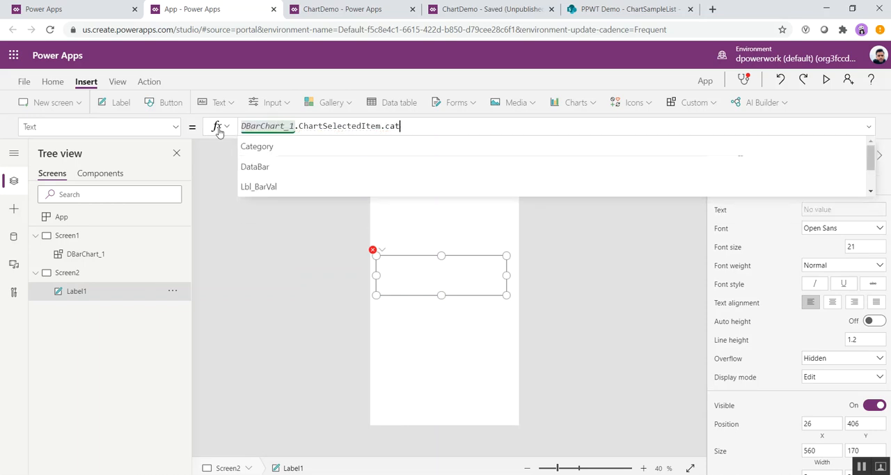
key(Tab)
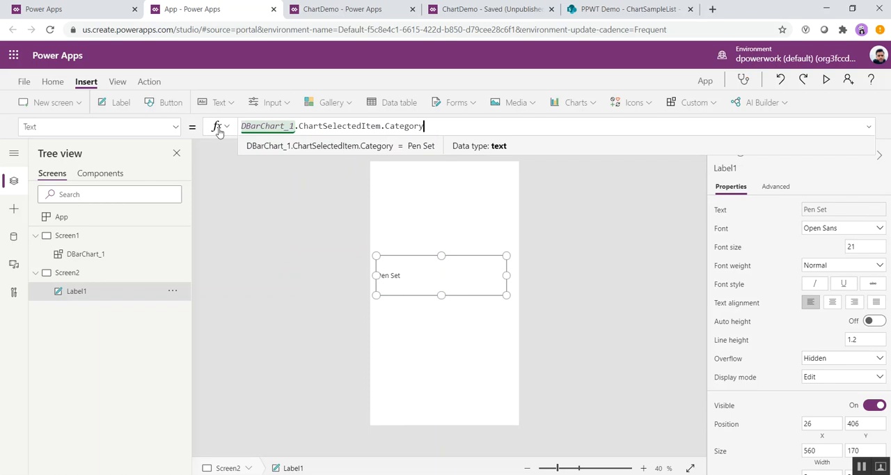
Step: Extend the label's formula with & "-"& DBarChart_1.ChartSelectedItem.Total
text(& "-"& DBarChart_1.ChartSelectedItem.un)
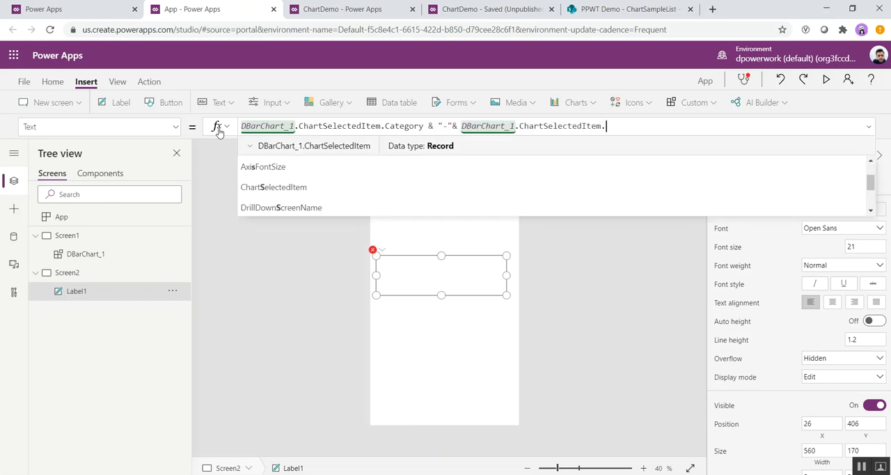
key(BackSpace)
key(BackSpace)
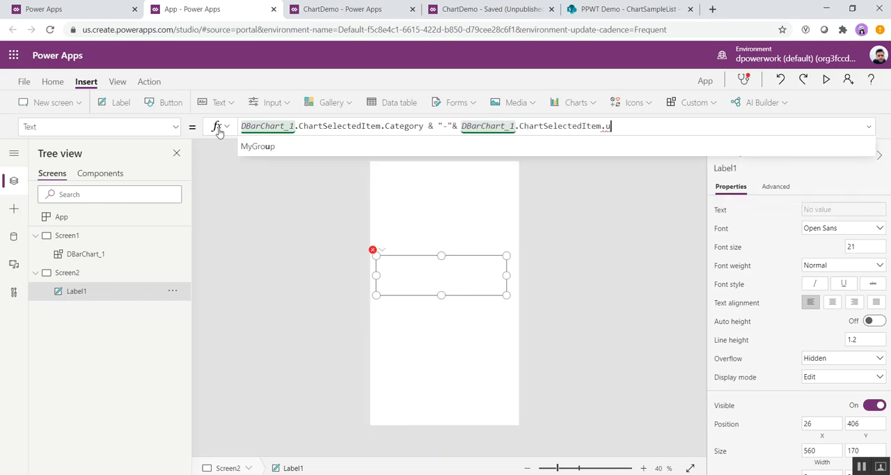
text(T)
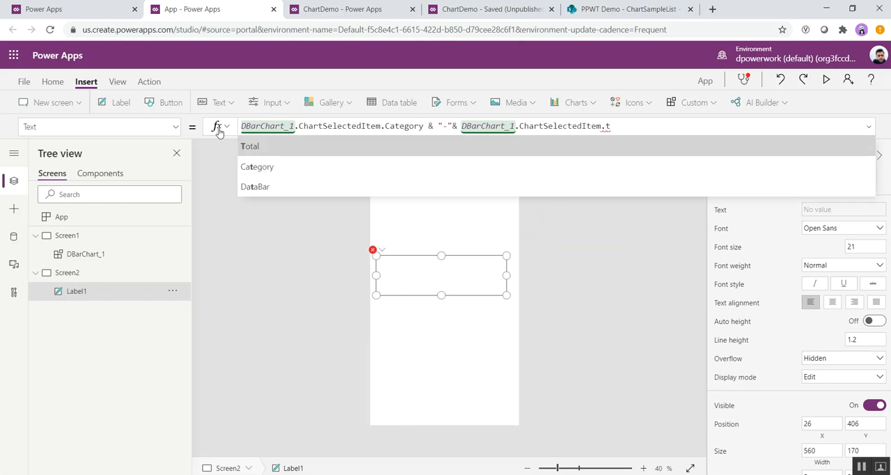
key(Tab)
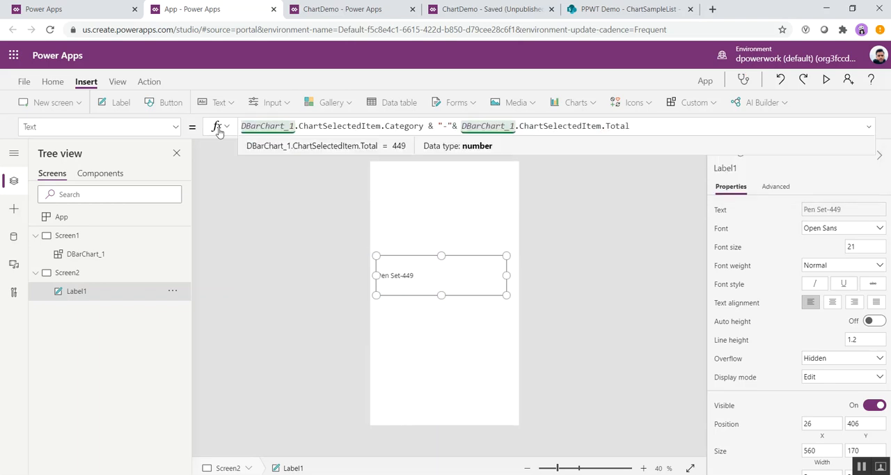
Step: Center the text of the Screen2 label and give the label a light grey fill
click(323, 290)
click(399, 279)
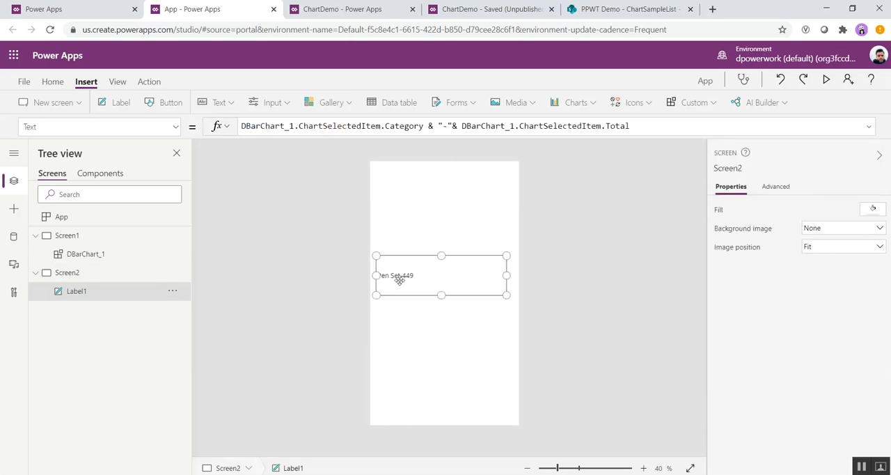
click(832, 302)
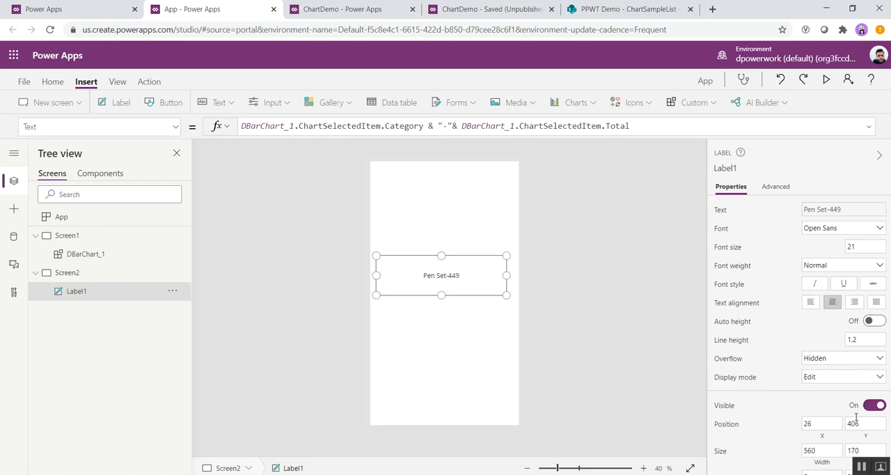
scroll(860, 368, down, 3)
click(874, 360)
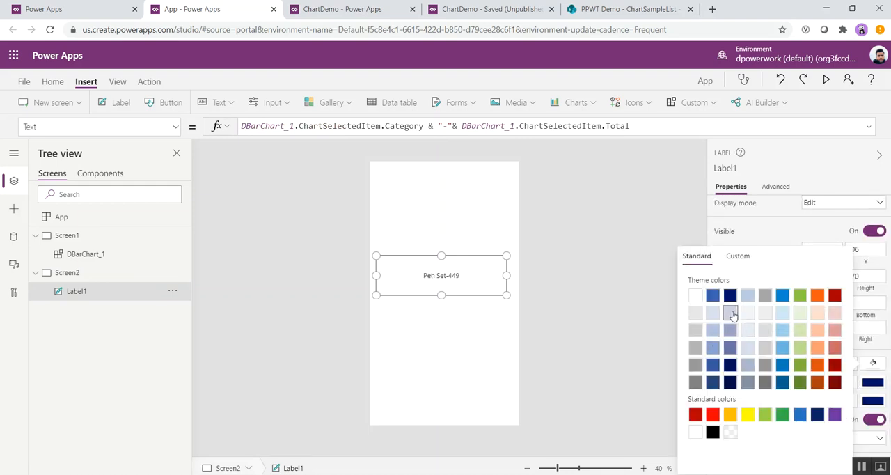
click(770, 318)
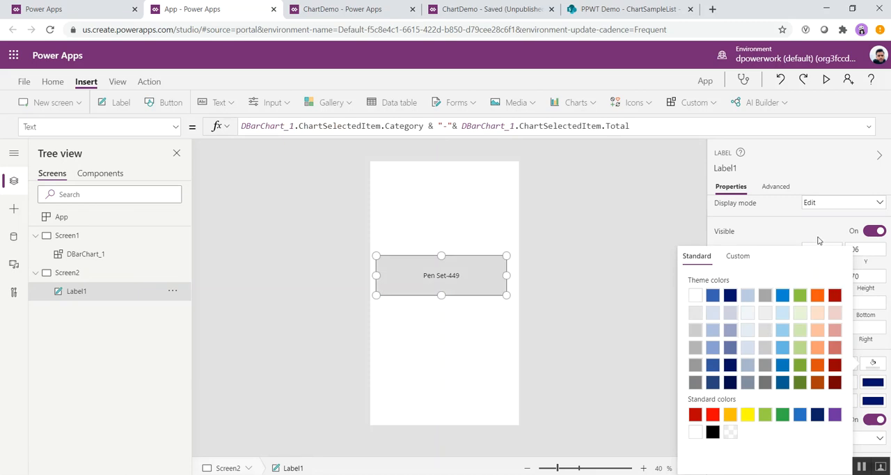
Step: Set the label's font size to 40
scroll(860, 269, up, 5)
click(851, 246)
text(40)
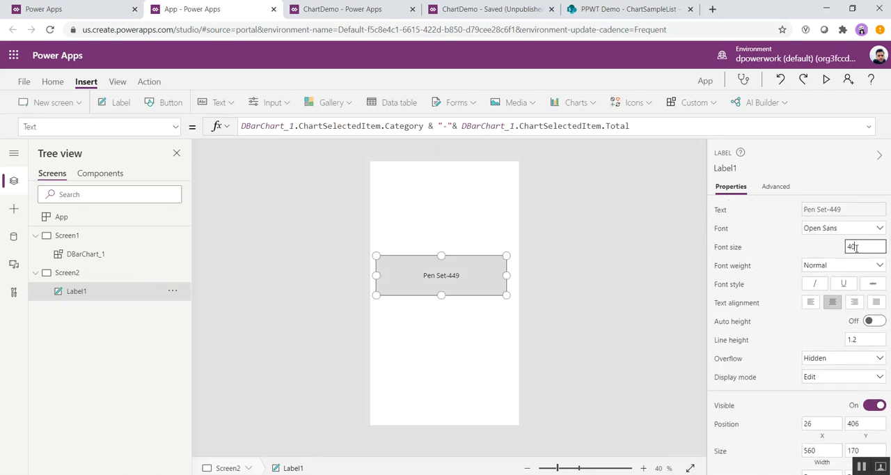
key(Return)
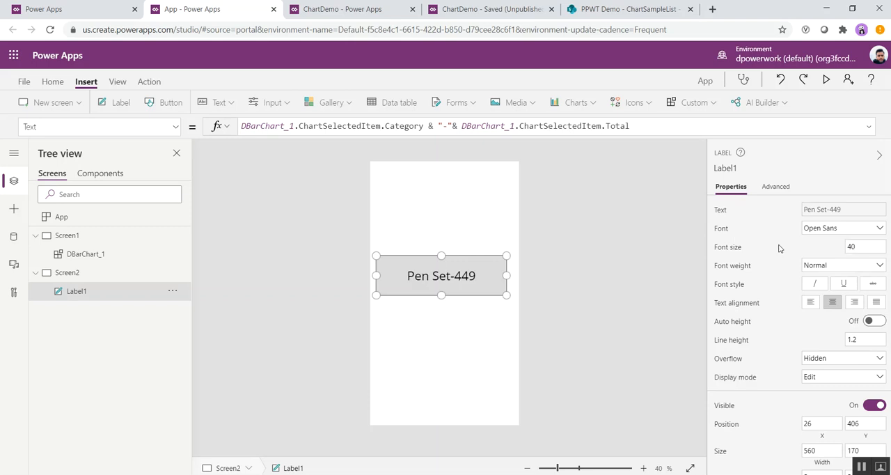
Step: Insert a Left arrow icon on Screen2 and place it in the screen's upper-right corner
click(496, 296)
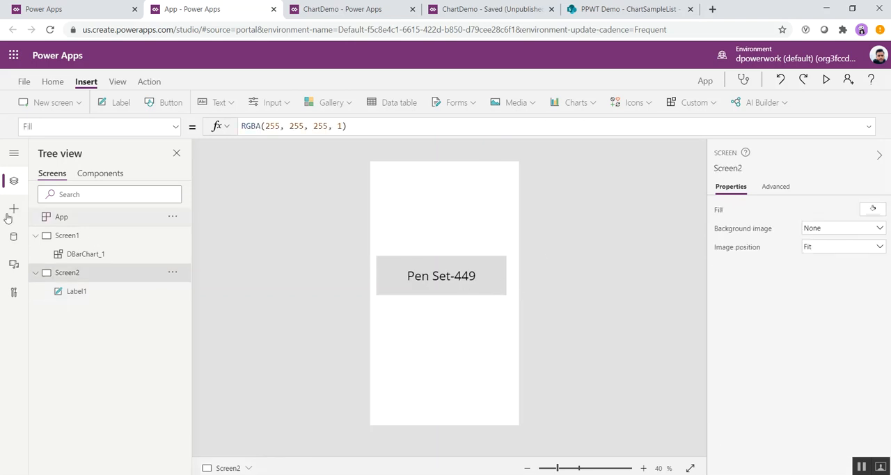
click(630, 103)
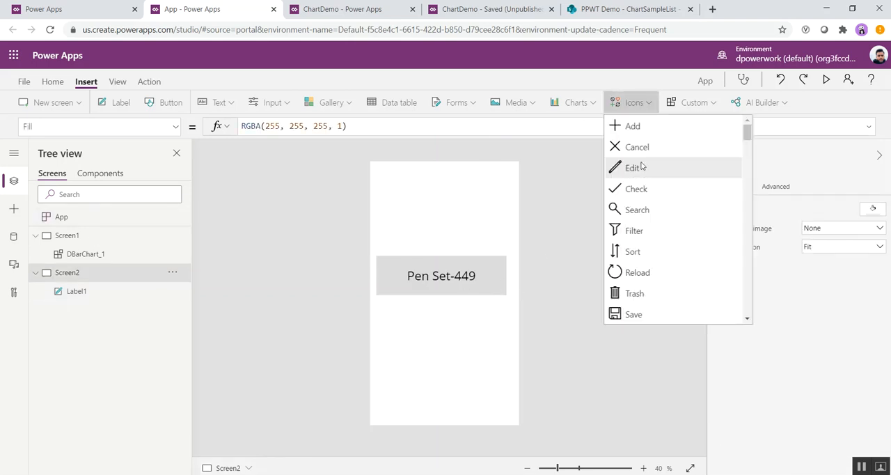
scroll(630, 222, down, 10)
scroll(636, 308, down, 3)
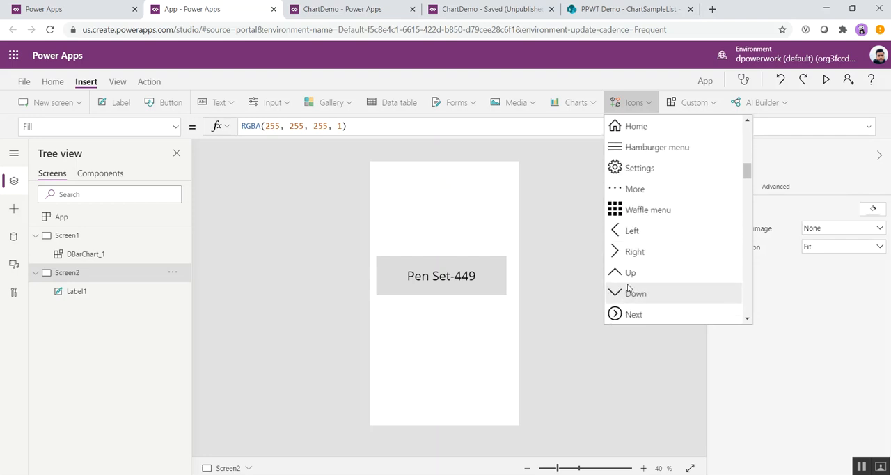
click(634, 230)
drag(386, 175, 504, 169)
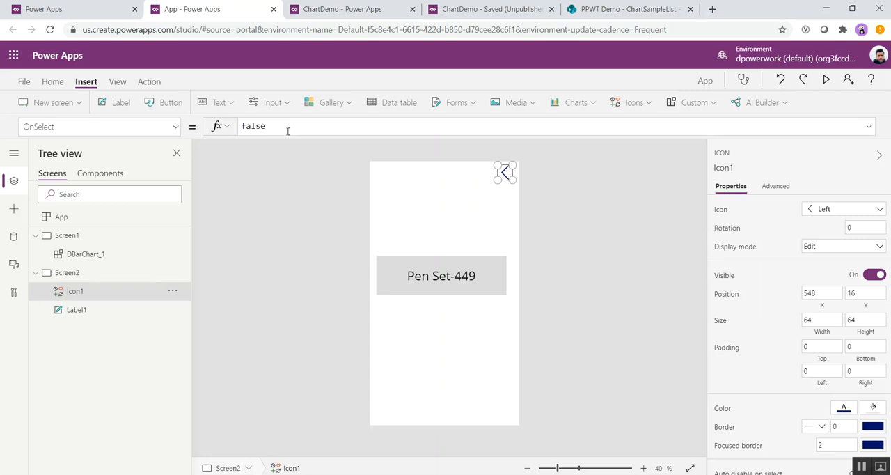
Step: Set the arrow icon's OnSelect formula to Back()
double_click(253, 125)
text(back())
Step: Preview the app from Screen1, testing drilldown on the Pencil, Pen Set and Binder bars and the back arrow, and close the preview
click(73, 241)
click(825, 82)
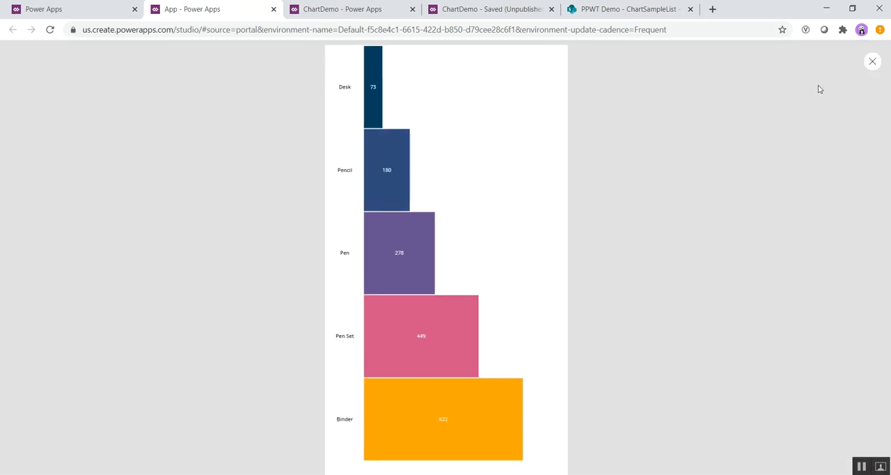
click(392, 163)
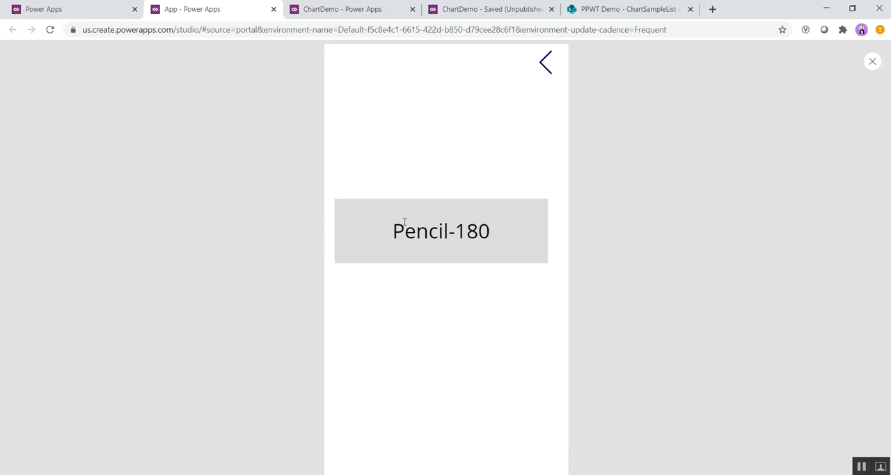
click(545, 63)
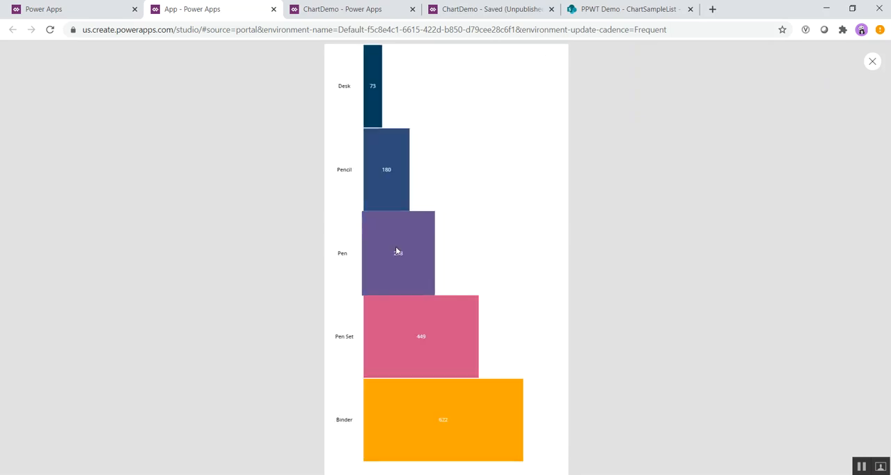
click(418, 326)
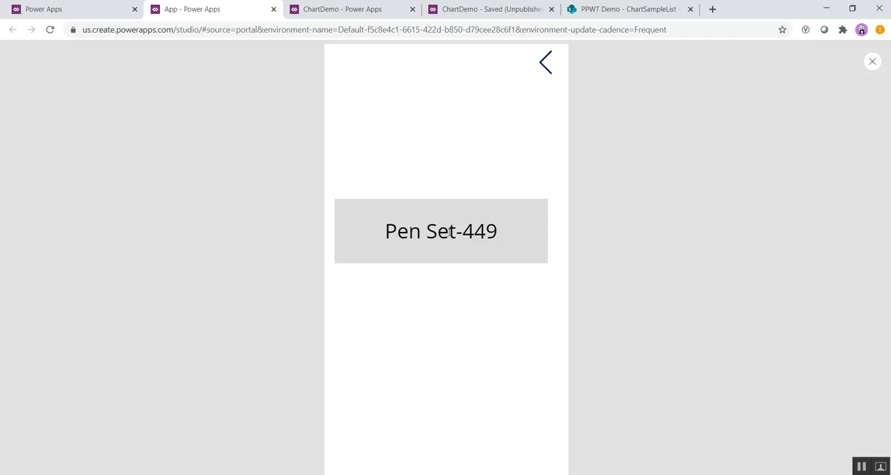
click(545, 64)
click(412, 357)
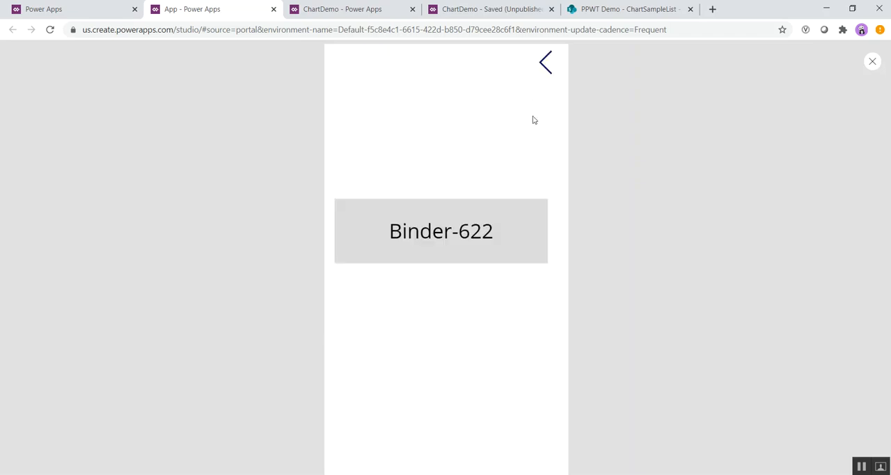
click(548, 68)
click(403, 173)
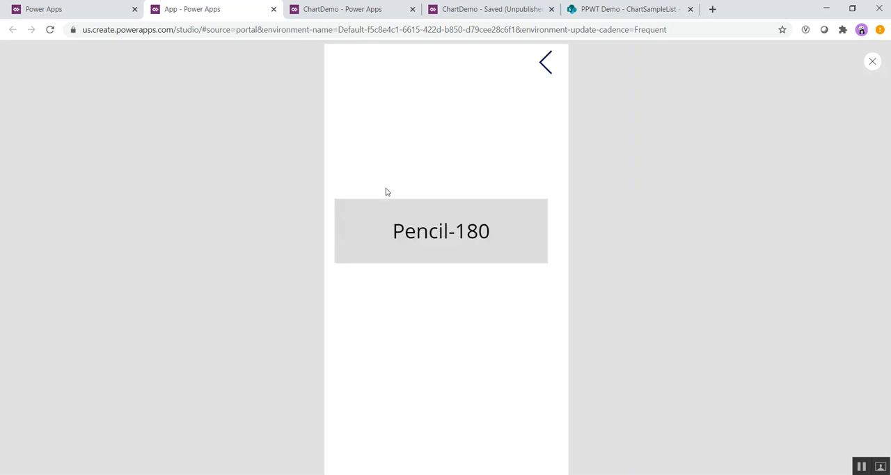
click(548, 69)
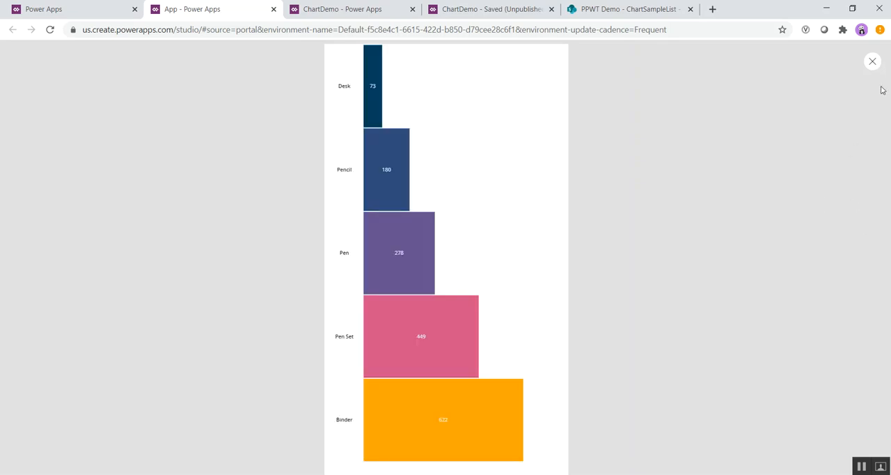
click(873, 62)
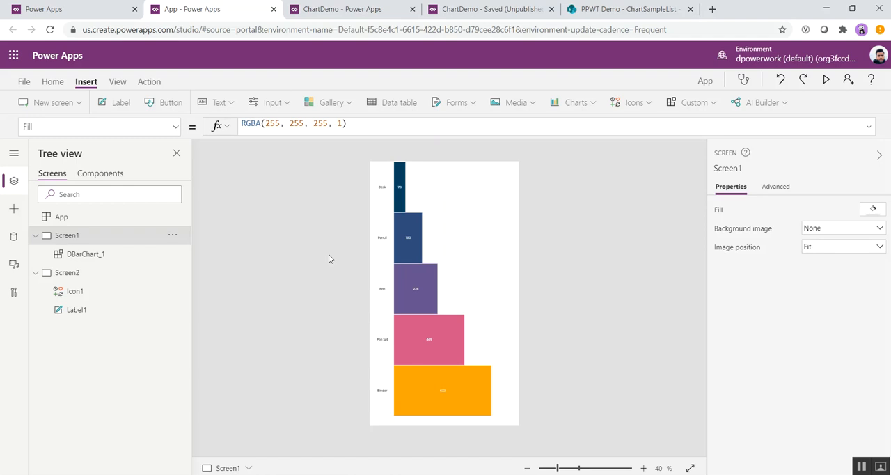
Step: Collapse the Screen1 and Screen2 nodes in the app's screen hierarchy
click(36, 237)
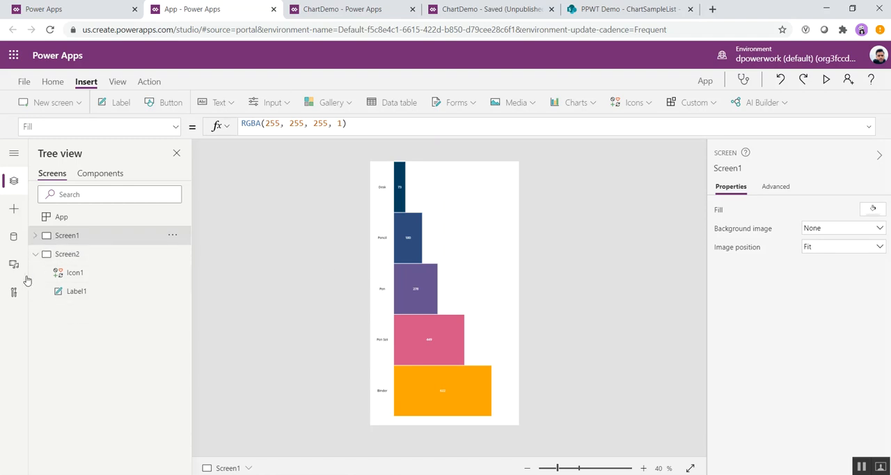
click(36, 255)
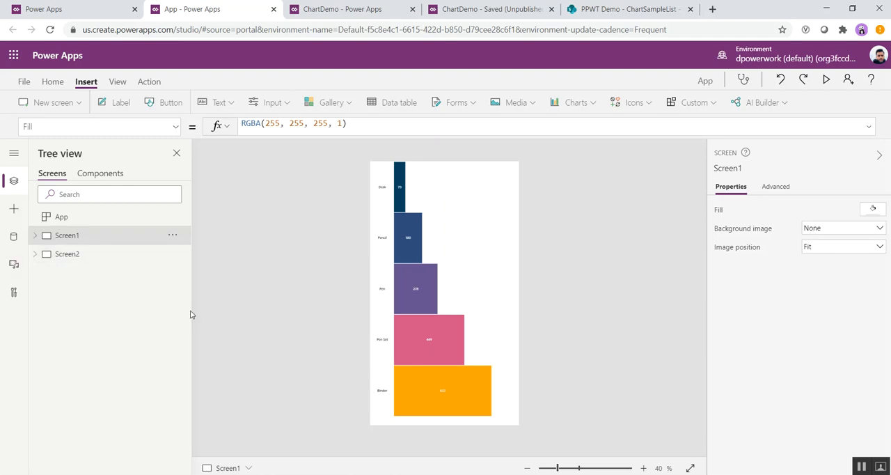